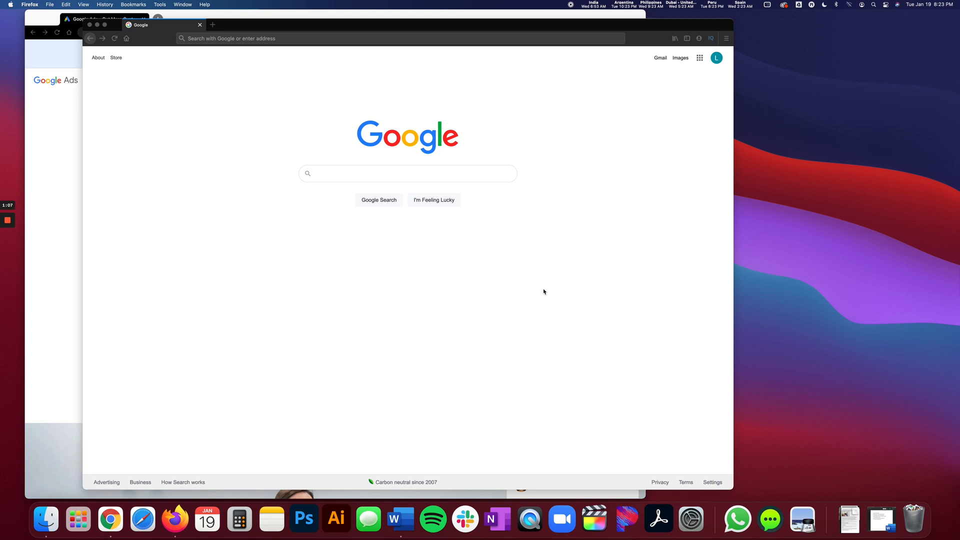
Search Google for "buy candles".
left_click(244, 129)
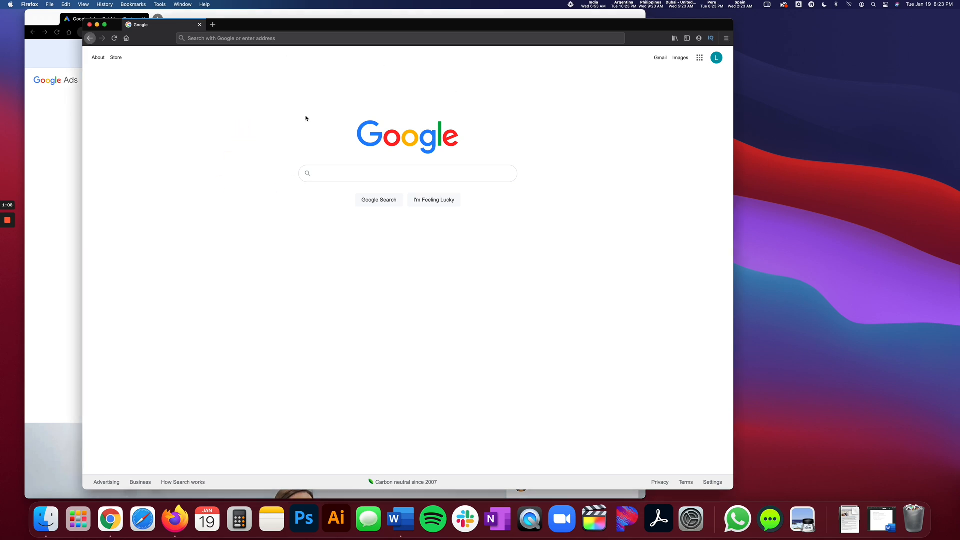
left_click(328, 172)
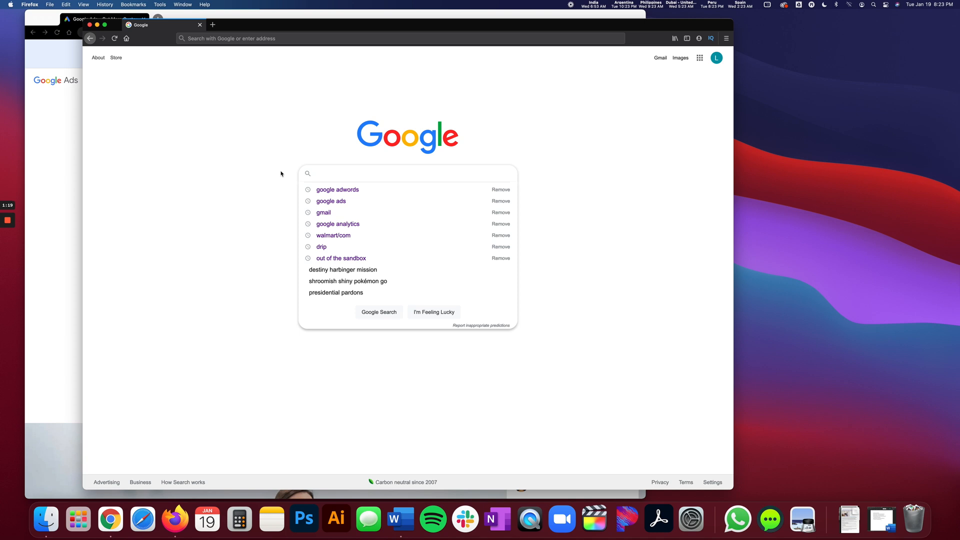
type("candle")
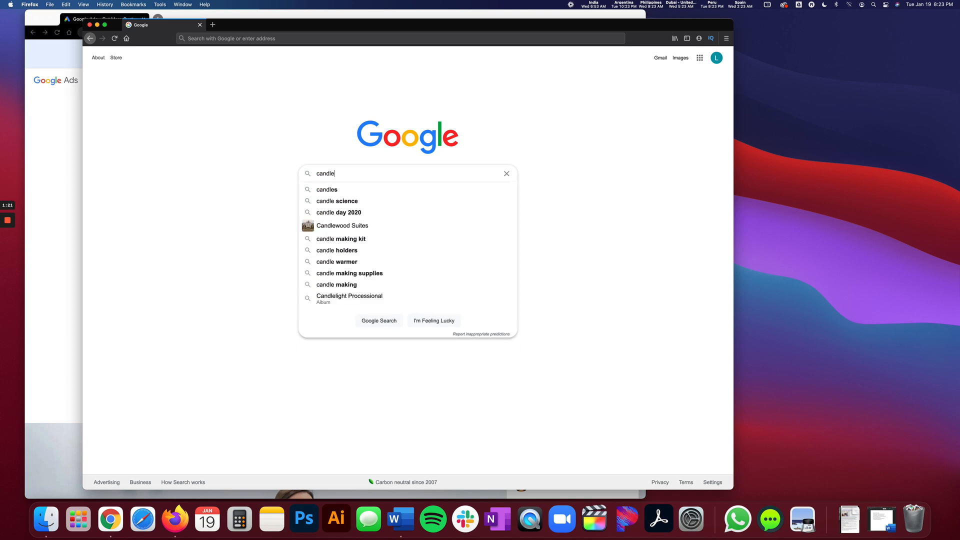
key("BackSpace")
key("BackSpace")
key("BackSpace")
key("BackSpace")
key("BackSpace")
key("BackSpace")
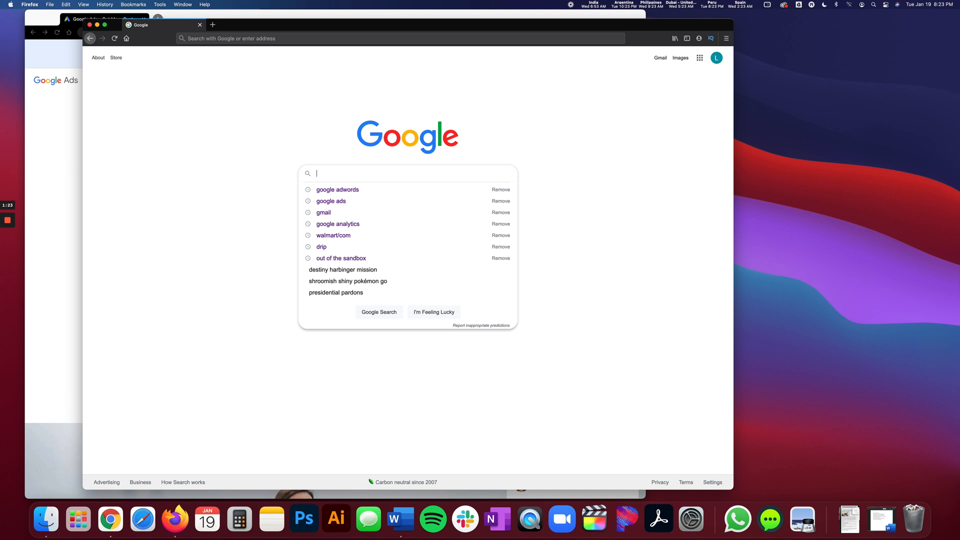
type("buy candles")
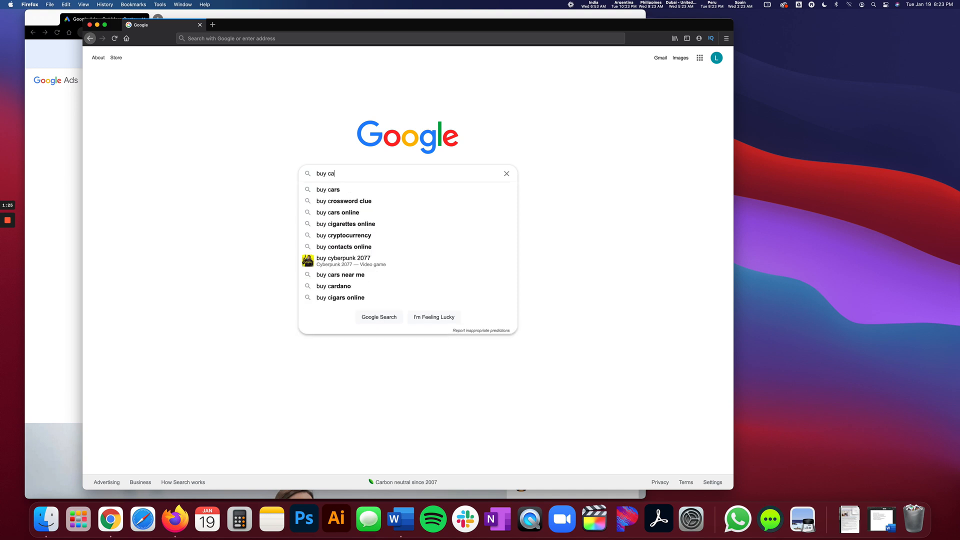
key("Return")
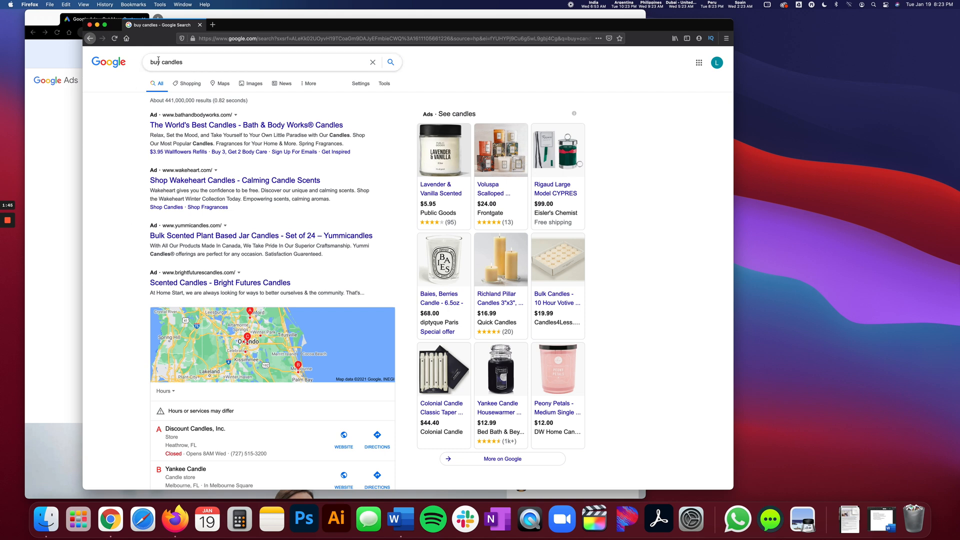
Look through the first and second pages of the "buy candles" results for ads, and return to the first page.
scroll(128, 210, "down", 2)
scroll(124, 185, "down", 15)
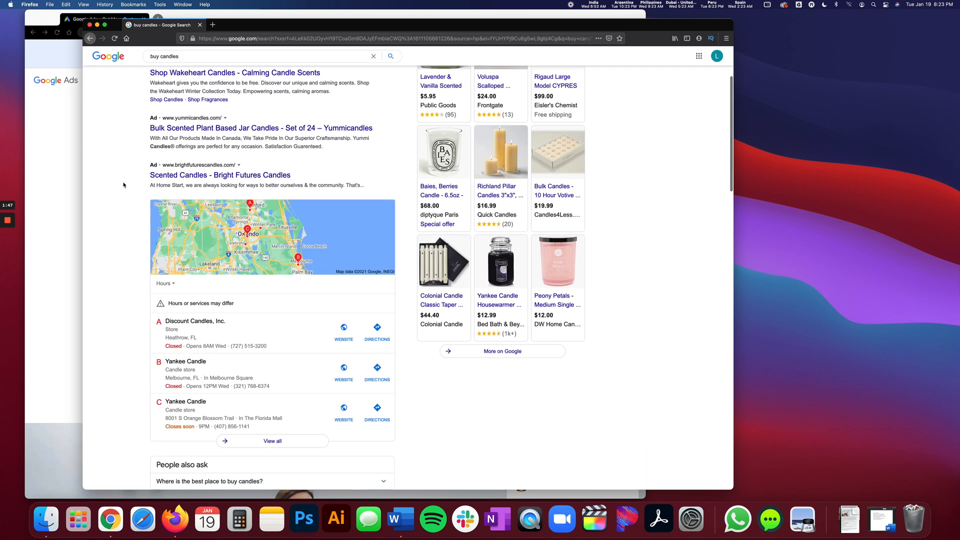
scroll(124, 185, "down", 15)
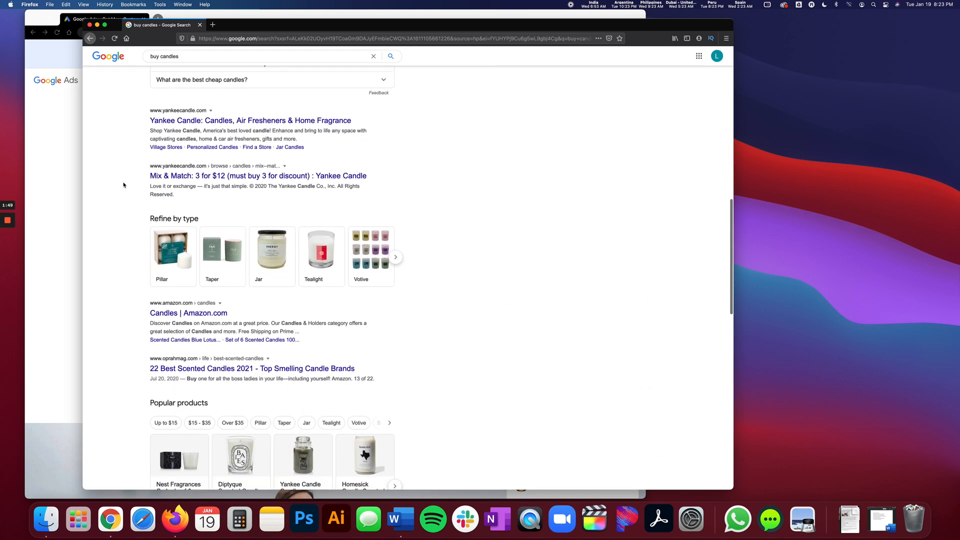
scroll(124, 185, "down", 8)
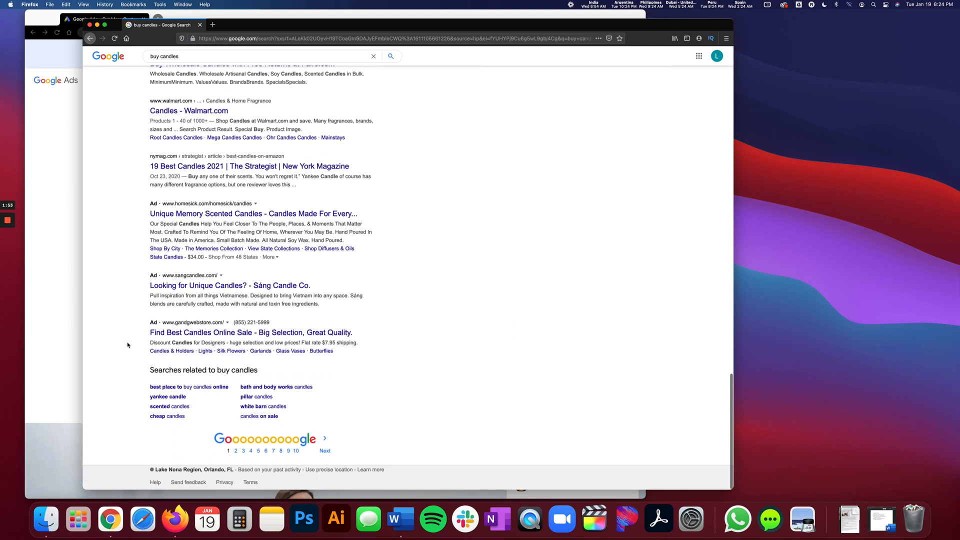
left_click(326, 451)
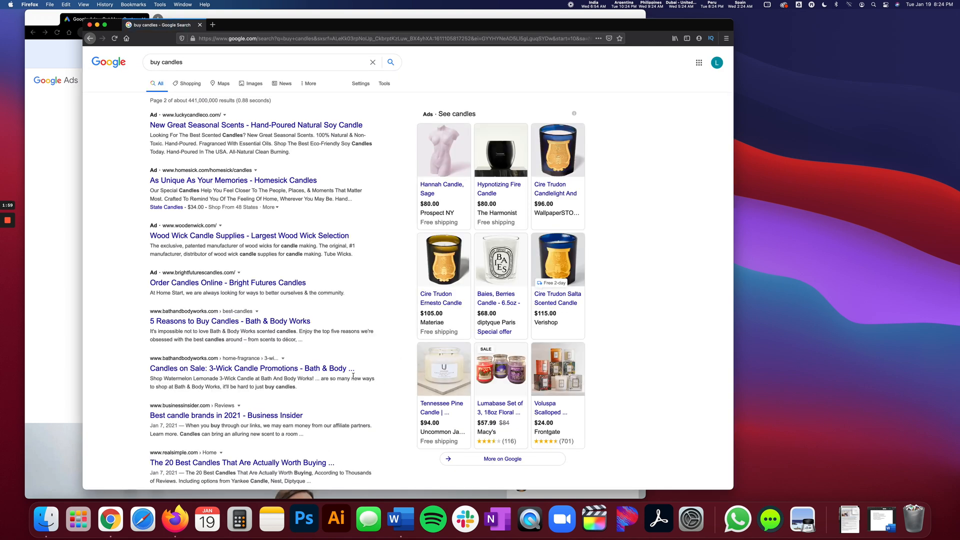
scroll(353, 376, "down", 15)
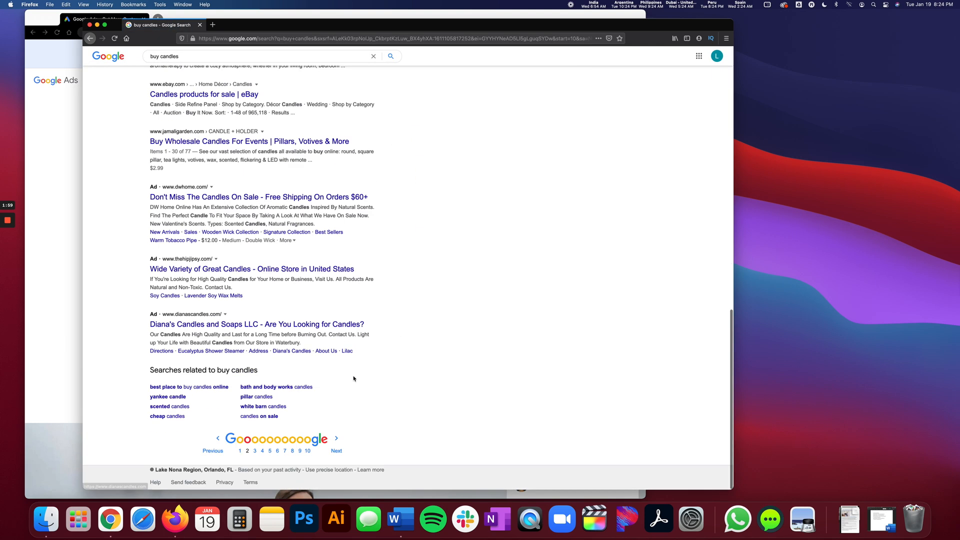
left_click(240, 451)
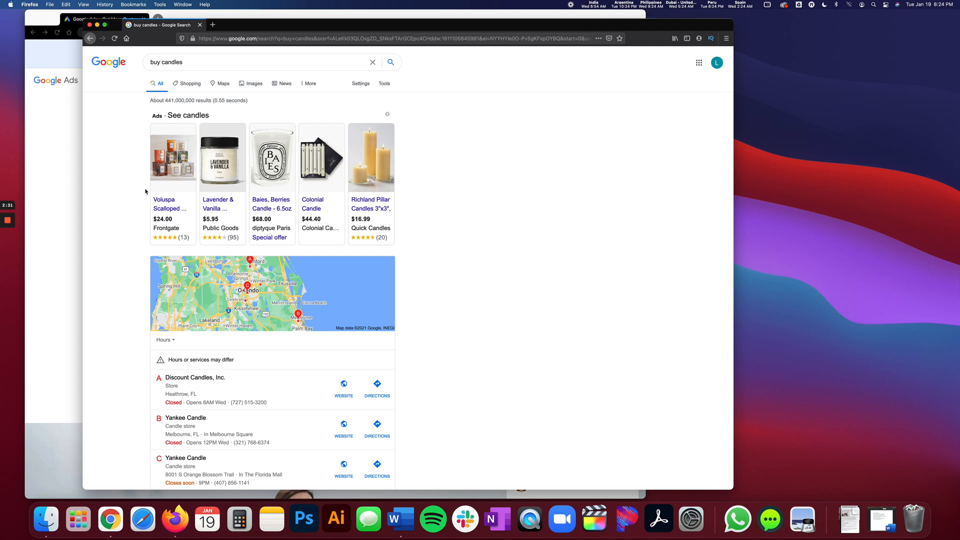
Examine the shopping ads, local map listings, organic results and closing text ads on the first results page.
scroll(145, 190, "down", 5)
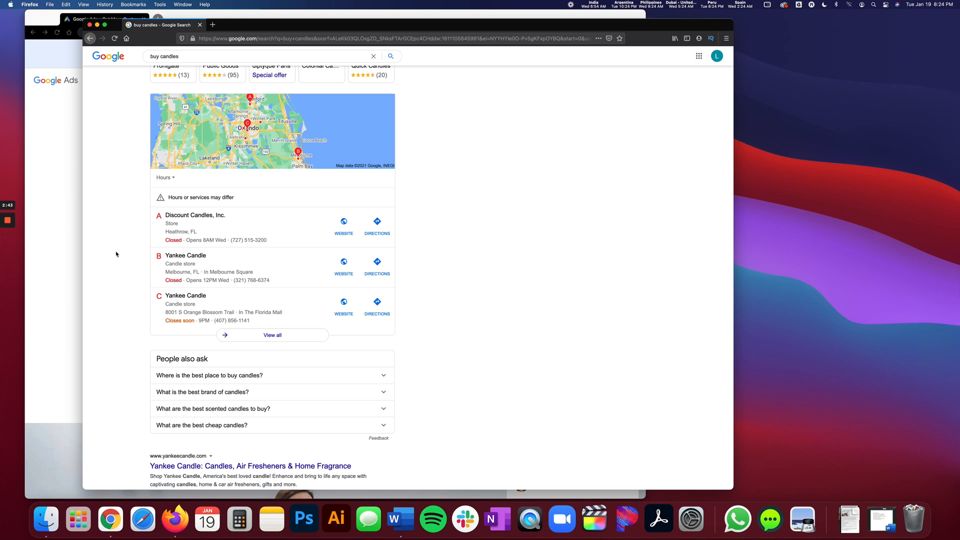
scroll(116, 254, "down", 5)
scroll(116, 254, "down", 2)
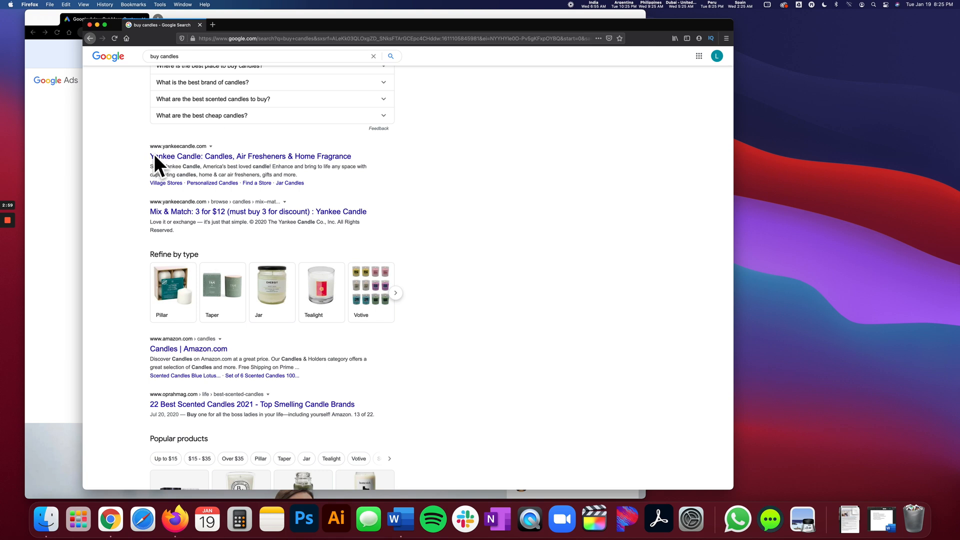
scroll(116, 207, "up", 10)
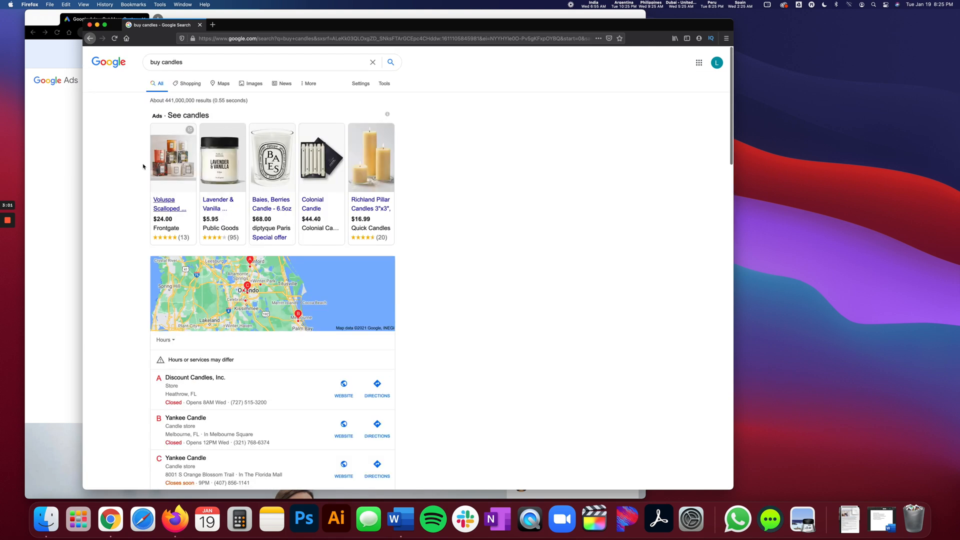
scroll(160, 205, "down", 5)
scroll(84, 286, "down", 2)
scroll(83, 286, "up", 1)
scroll(84, 286, "down", 4)
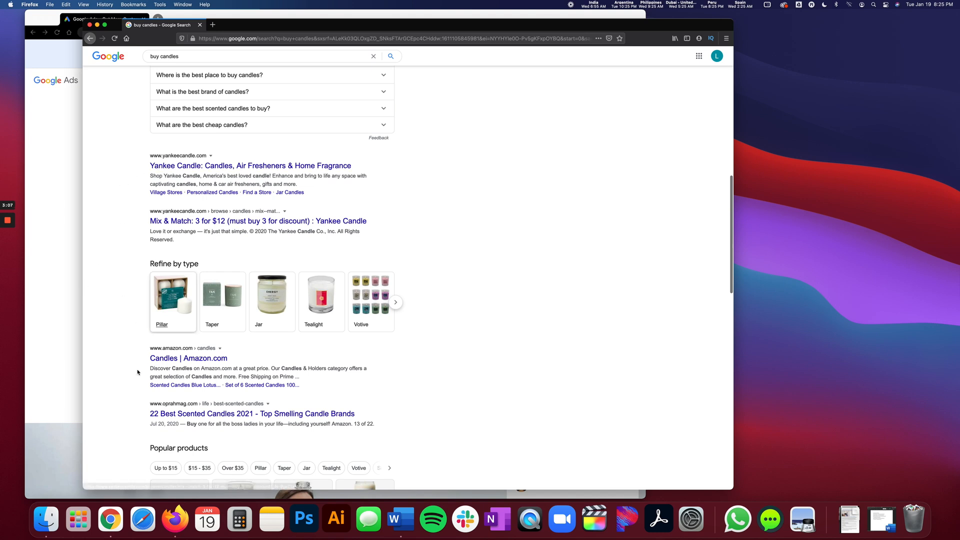
scroll(131, 398, "down", 8)
scroll(132, 398, "down", 6)
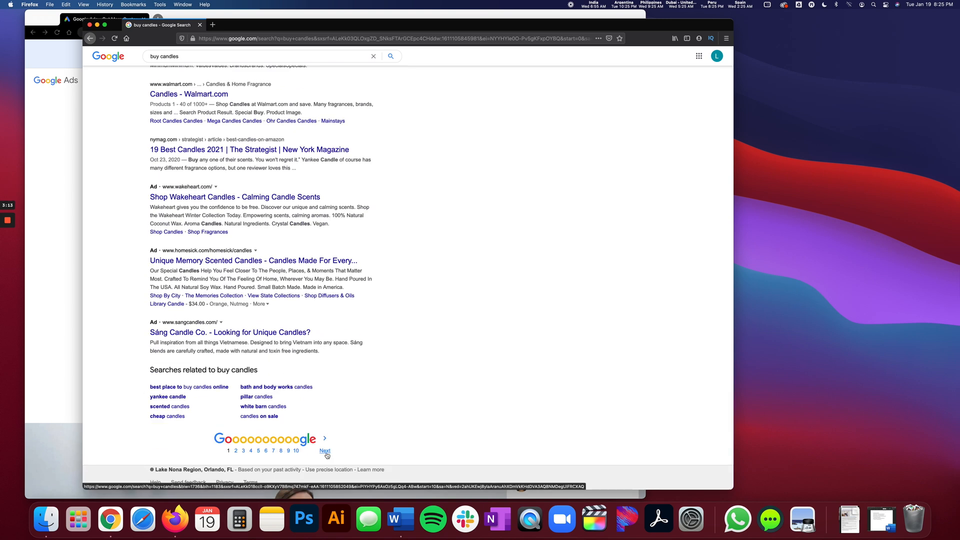
Check where ads appear on the second results page and go back to page 1.
left_click(325, 451)
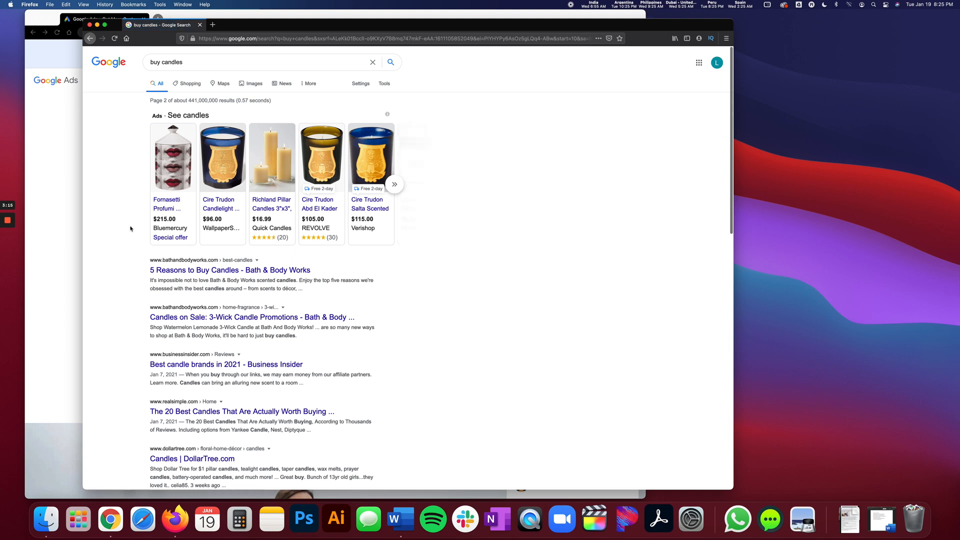
scroll(130, 229, "down", 20)
scroll(130, 229, "up", 20)
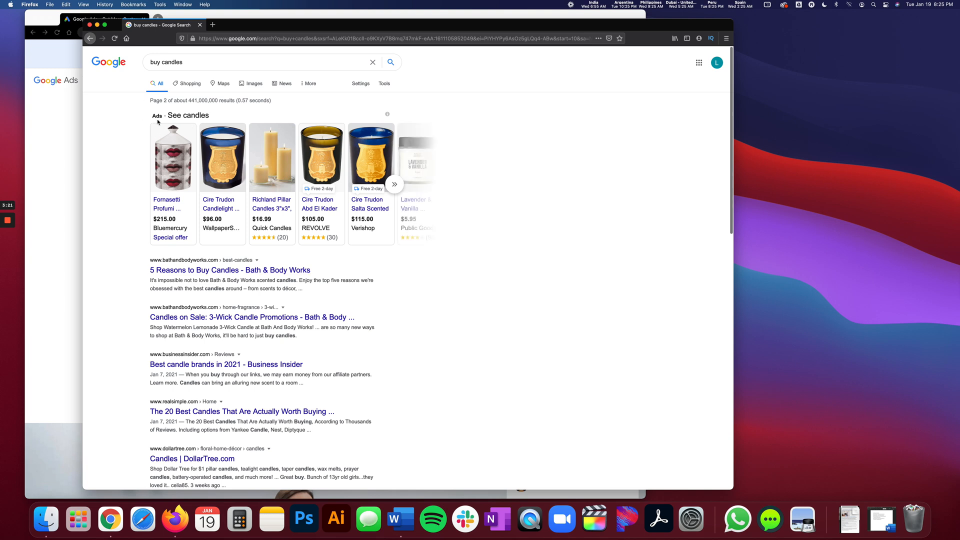
scroll(109, 224, "down", 10)
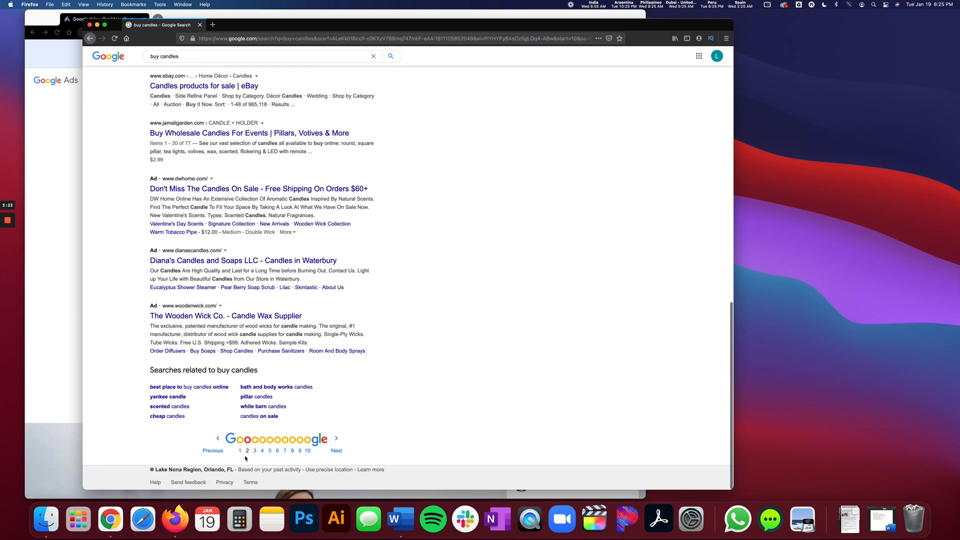
left_click(240, 451)
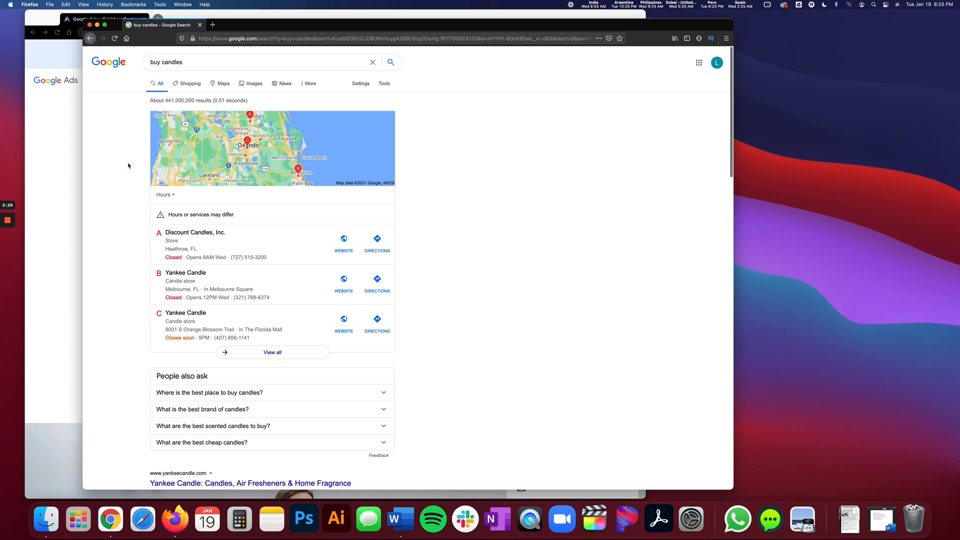
Rerun the "buy candles" search and close the Firefox window to return to the Google Ads page in Chrome.
left_click(205, 62)
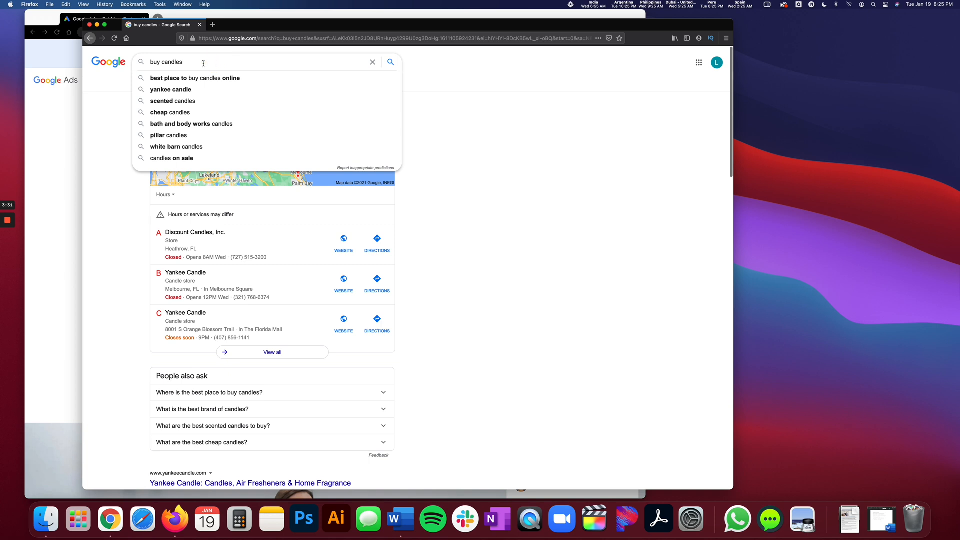
key("Return")
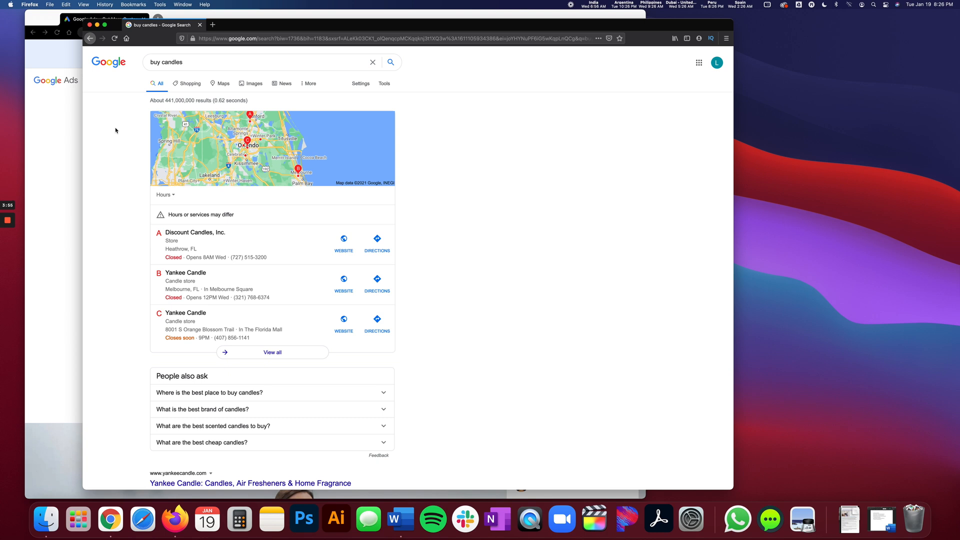
left_click(90, 25)
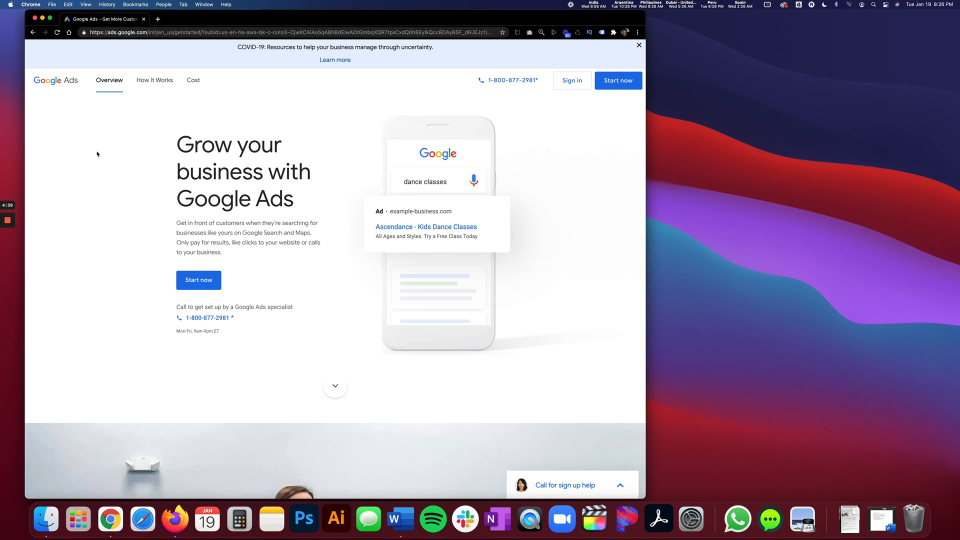
Dismiss the COVID-19 notice on the Google Ads homepage and sign in.
left_click(639, 45)
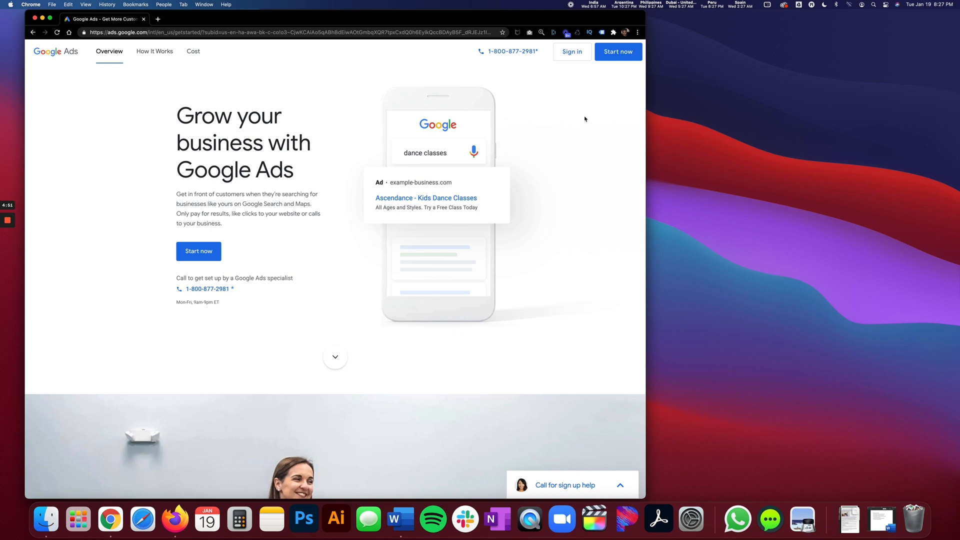
left_click(568, 52)
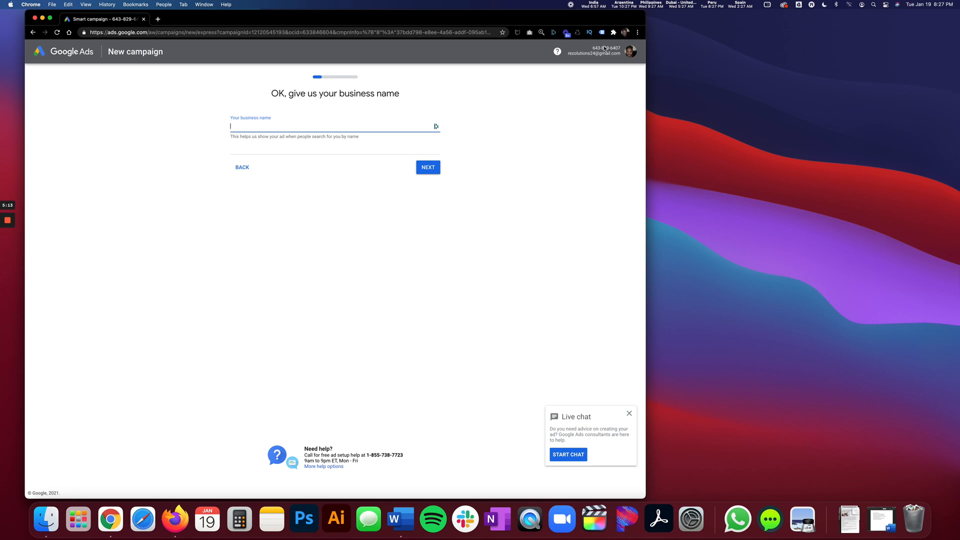
Switch to the Love You Candle Co. Google account and start a new Google Ads account for it.
left_click(627, 53)
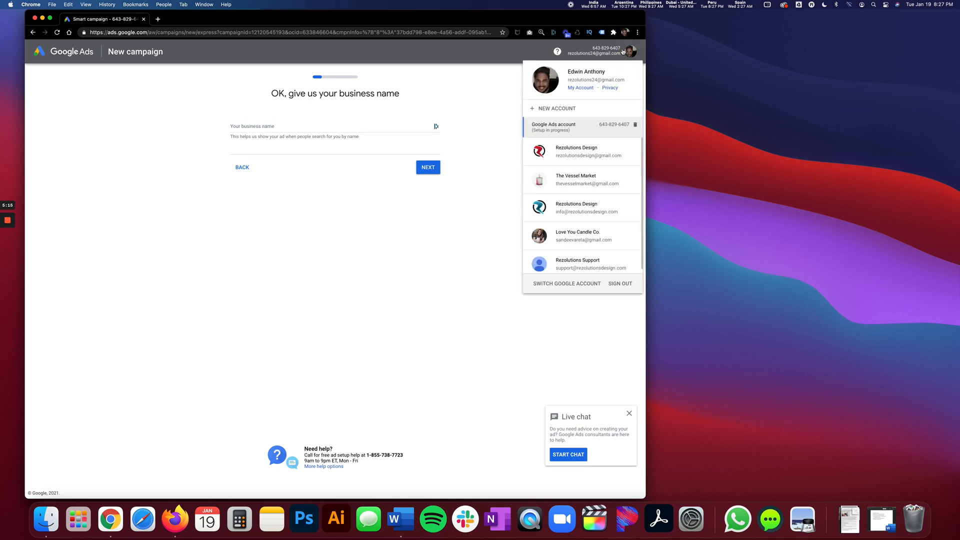
left_click(575, 236)
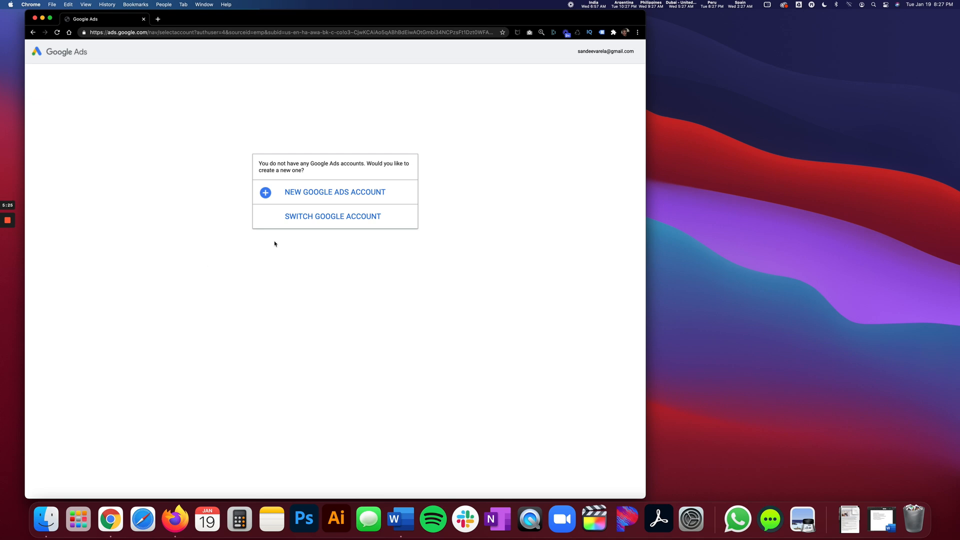
left_click(327, 195)
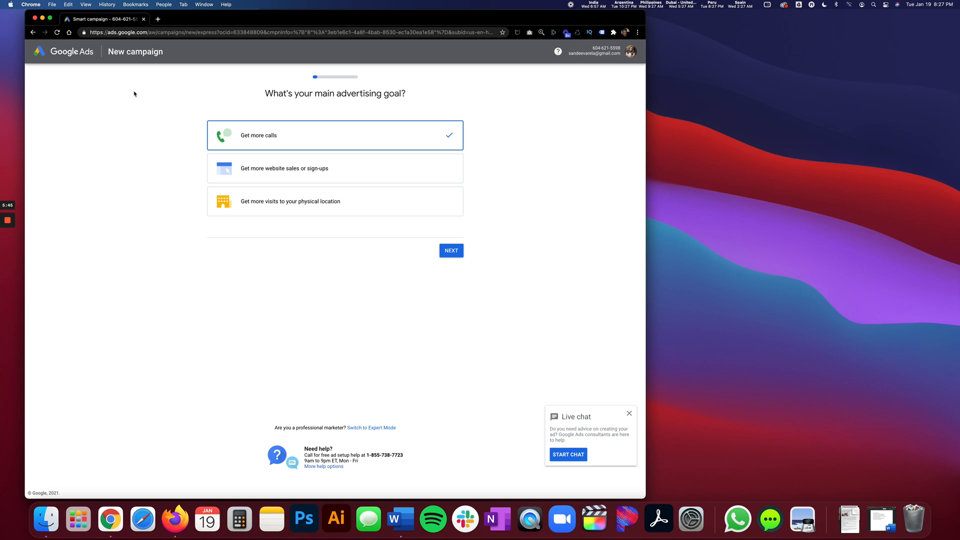
Choose "Get more website sales or sign-ups" as the main advertising goal and enter "Love you Candle Co." as the business name.
left_click(257, 173)
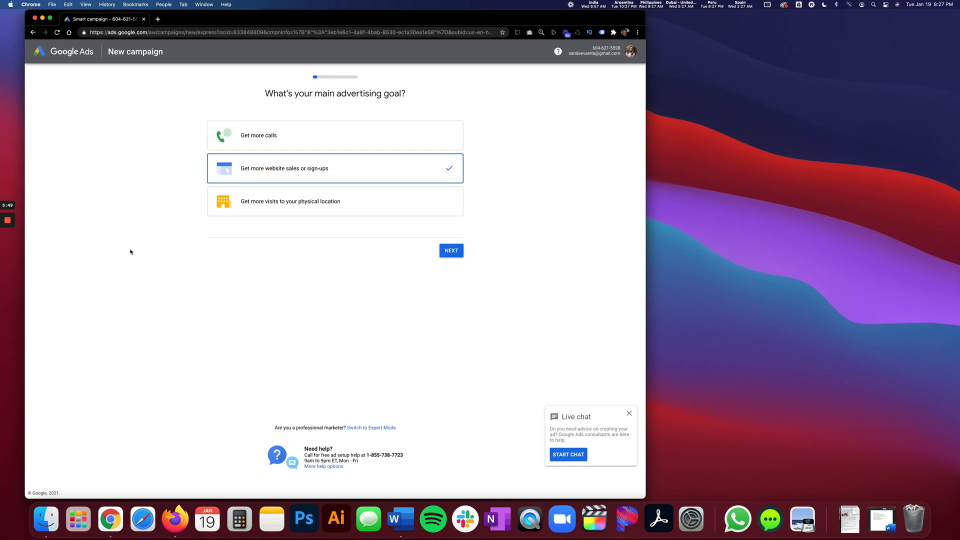
left_click(451, 251)
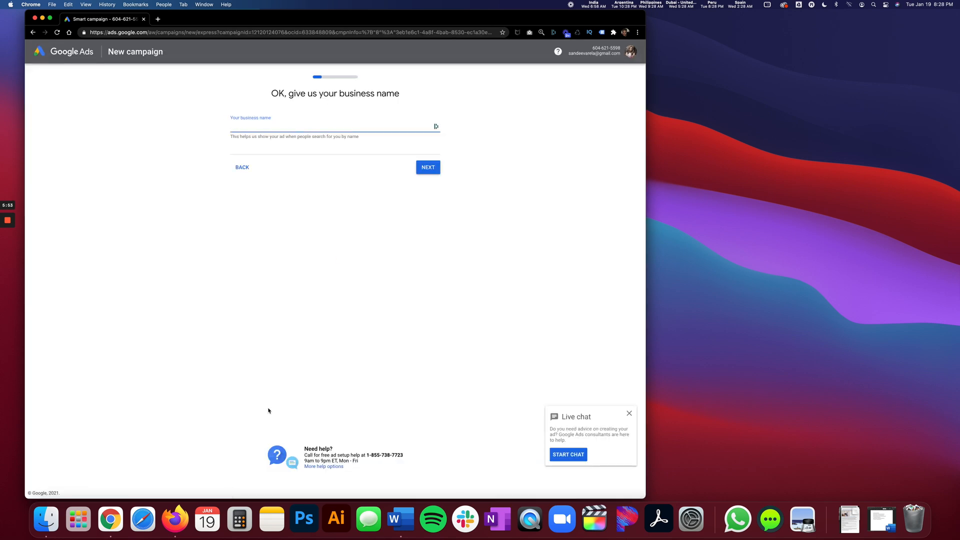
type("Love you Candle Co.")
Enlarge the campaign page to 150% zoom and move the browser window slightly toward the centre of the desktop.
left_click(86, 5)
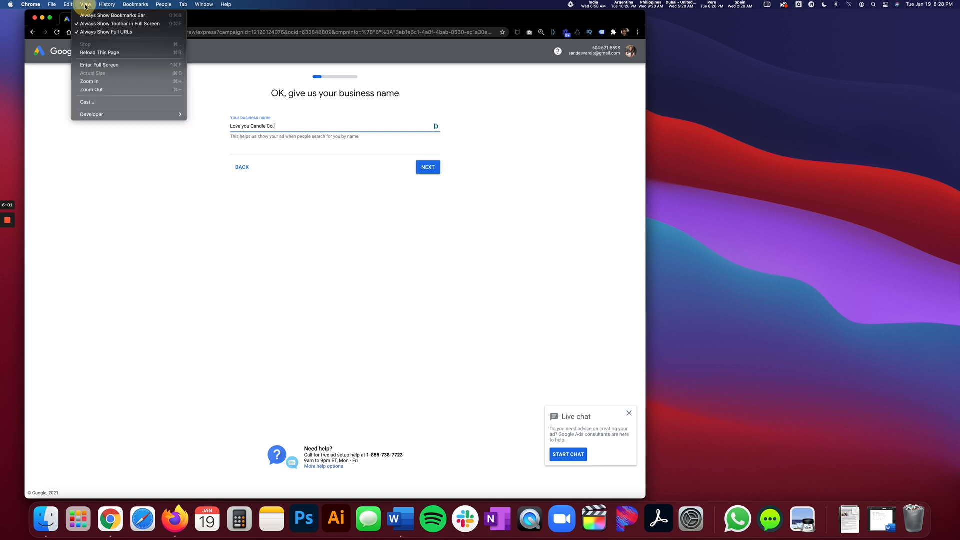
left_click(98, 84)
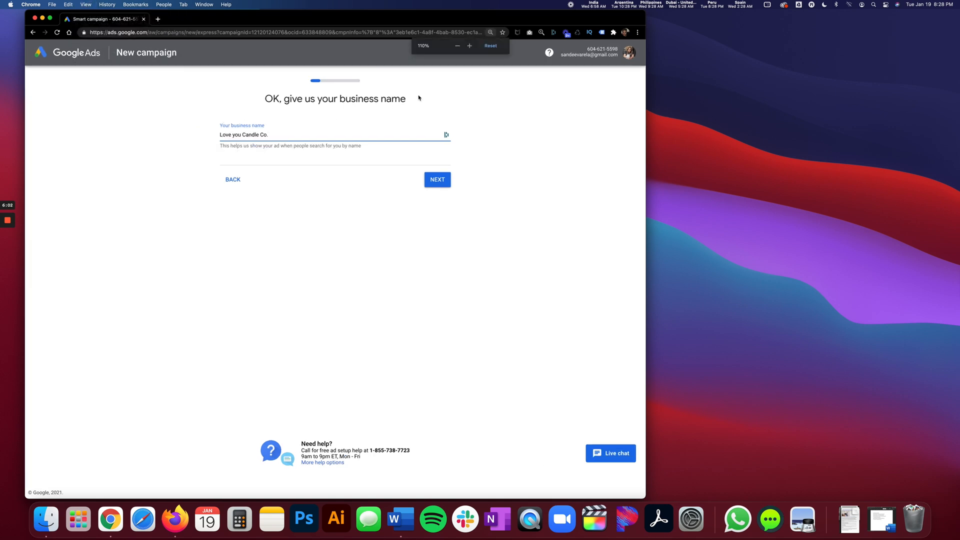
left_click(469, 46)
left_click(470, 46)
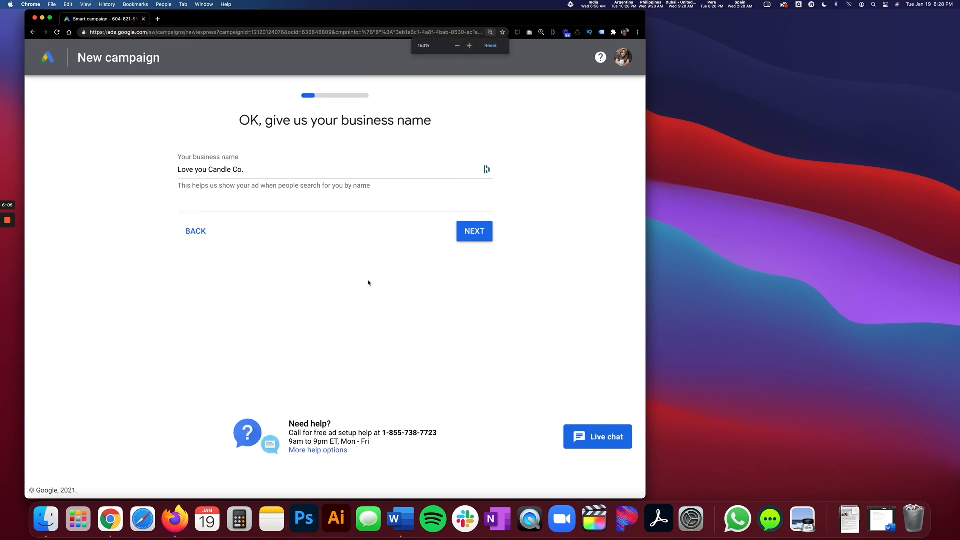
left_click_drag(330, 18, 368, 18)
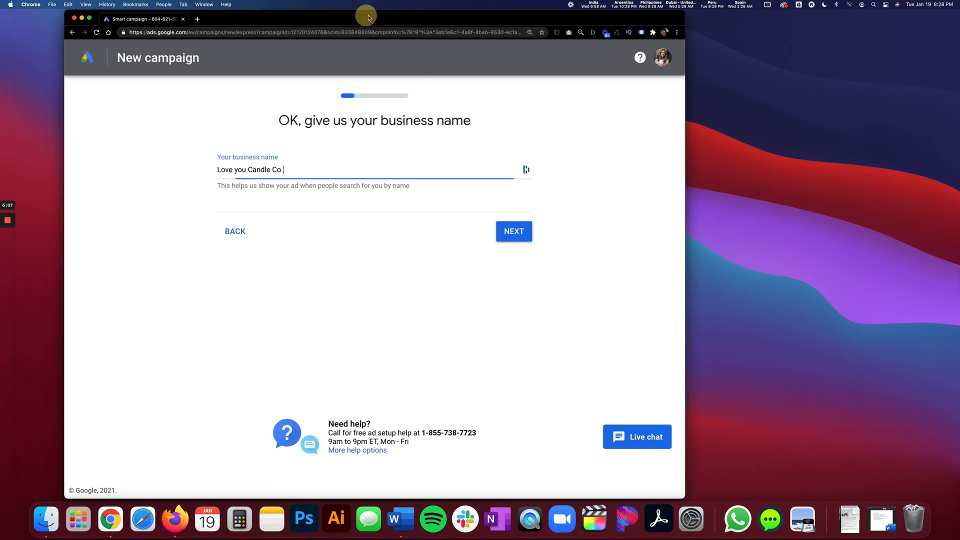
Confirm the business name and open loveyoucandleco.com in a new browser tab.
left_click(504, 232)
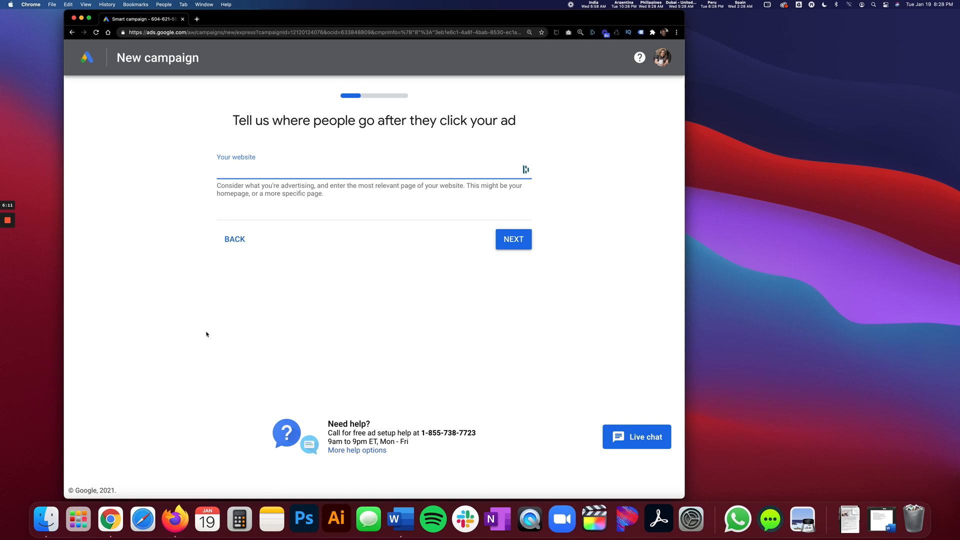
left_click(198, 19)
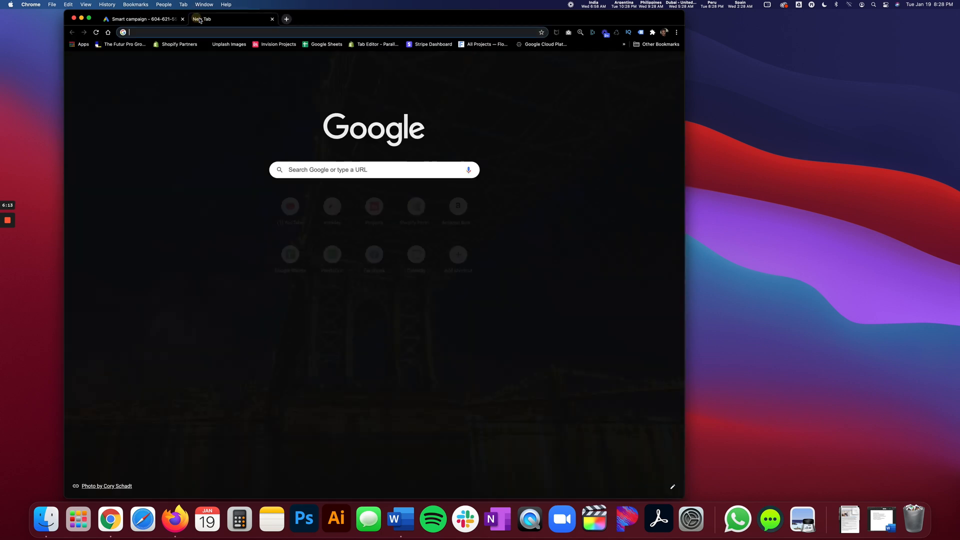
type("love")
key("BackSpace")
type("youcandleco.com")
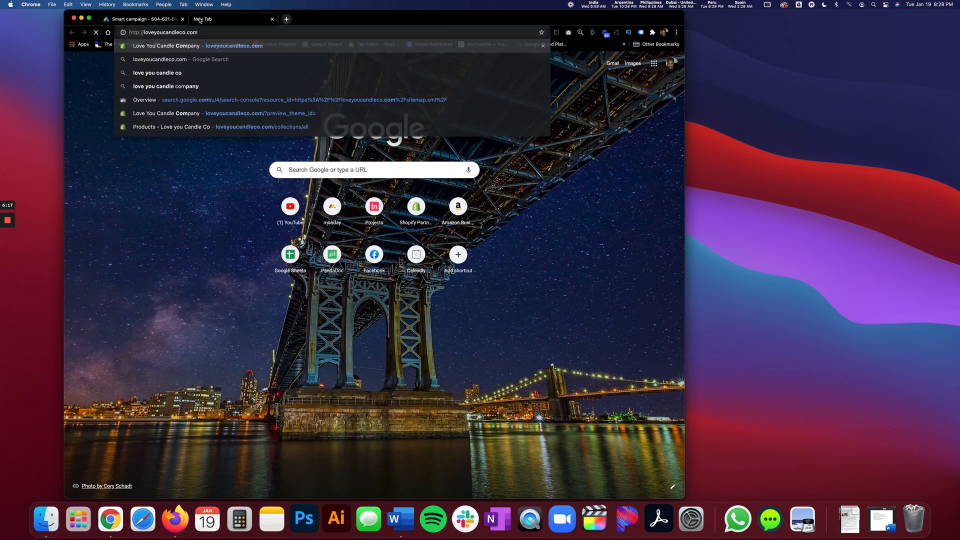
key("Return")
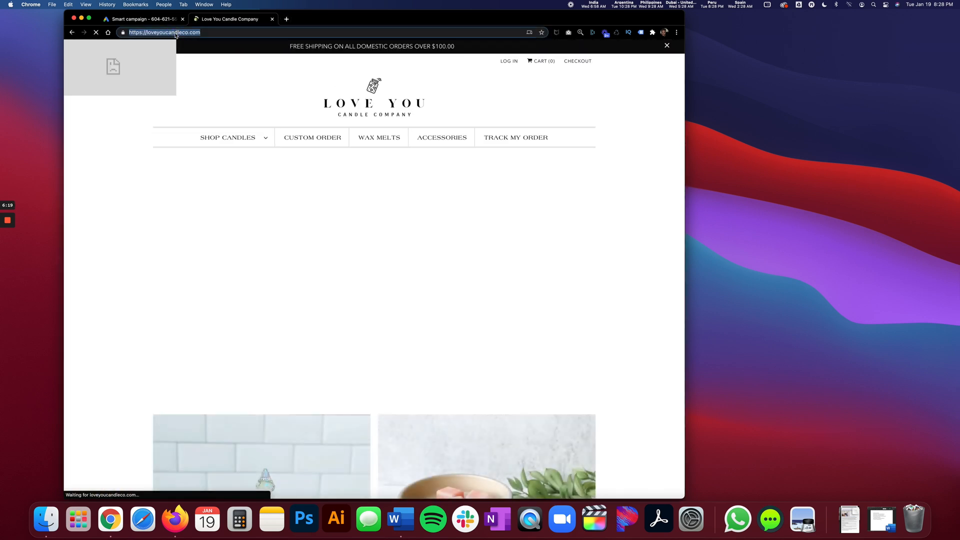
left_click(160, 20)
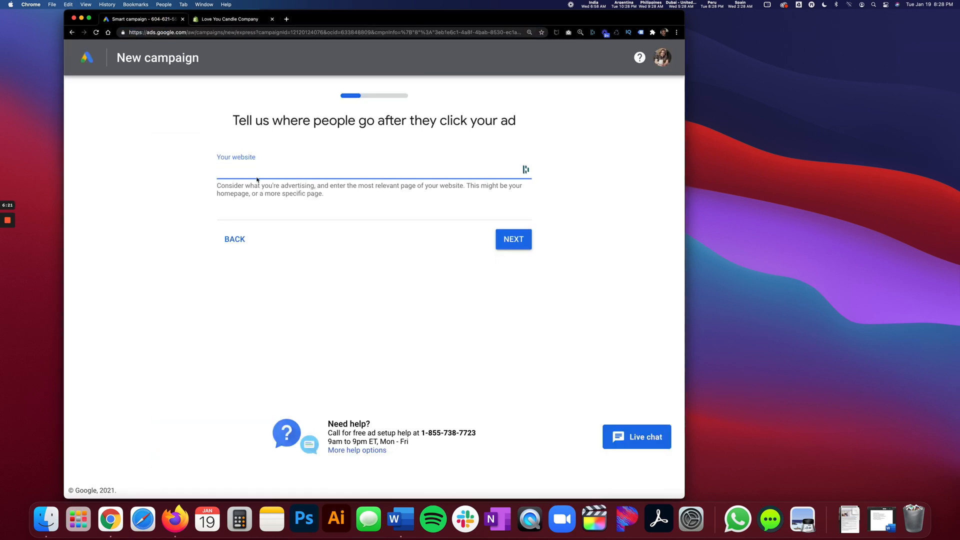
type("https://loveyoucandleco.com/")
left_click(514, 239)
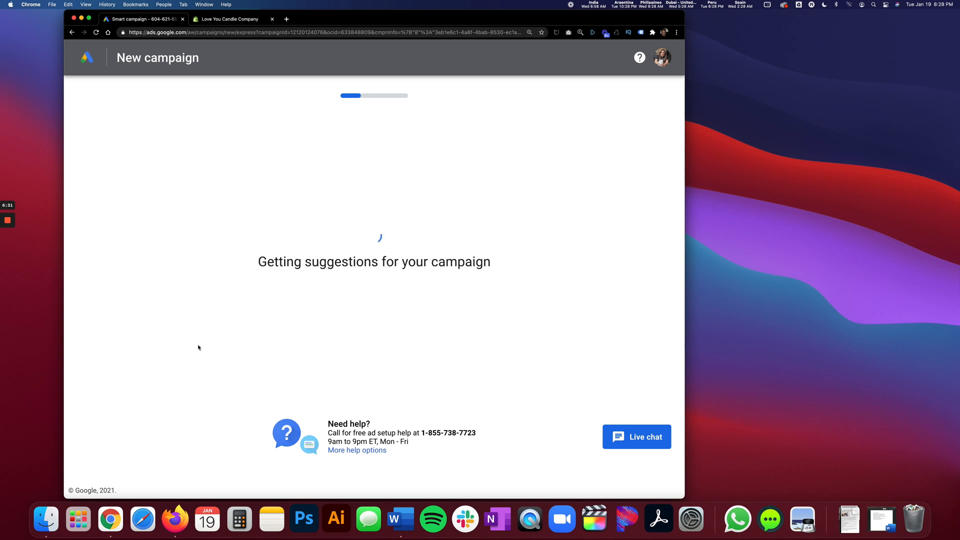
mouse_move(7, 252)
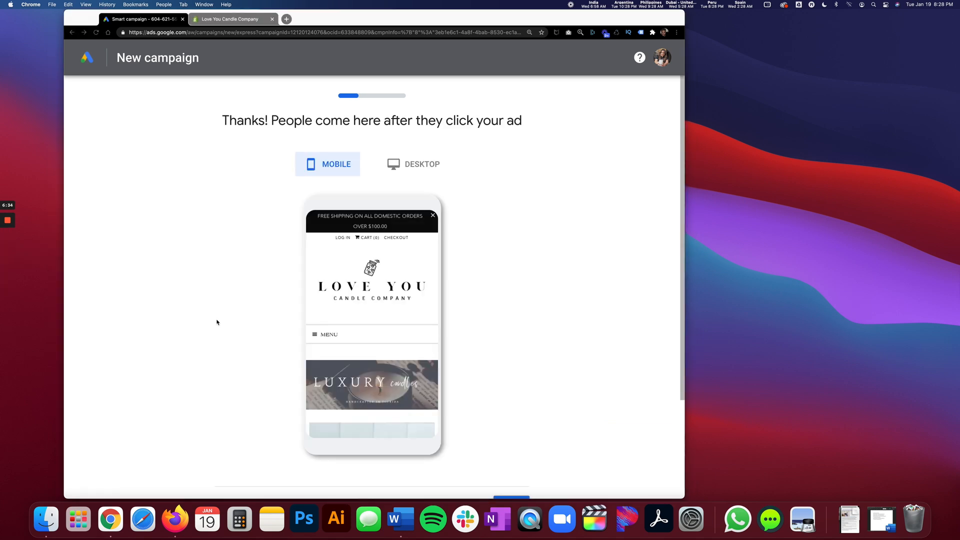
Preview the landing page in its desktop and mobile versions, and accept it for the campaign.
scroll(203, 336, "down", 5)
scroll(204, 336, "up", 5)
left_click(416, 165)
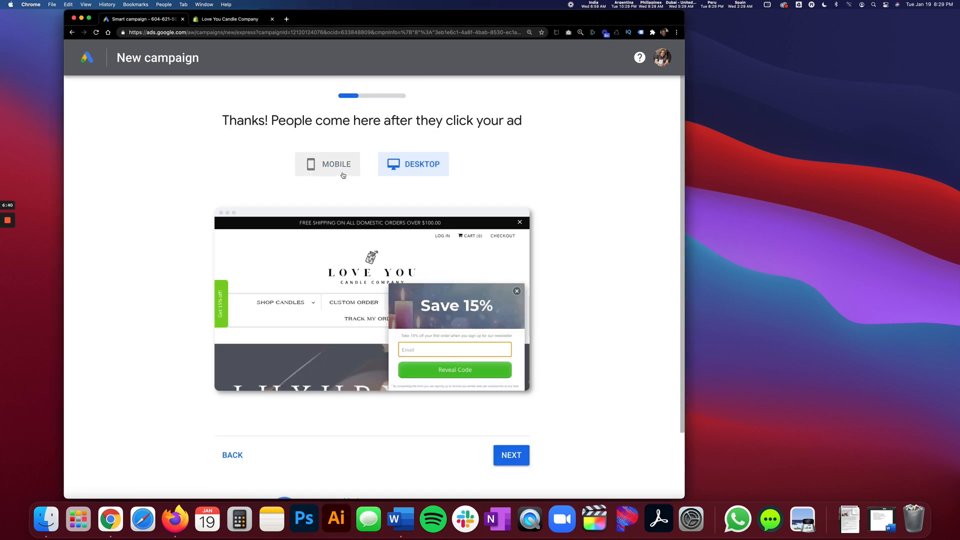
left_click(332, 166)
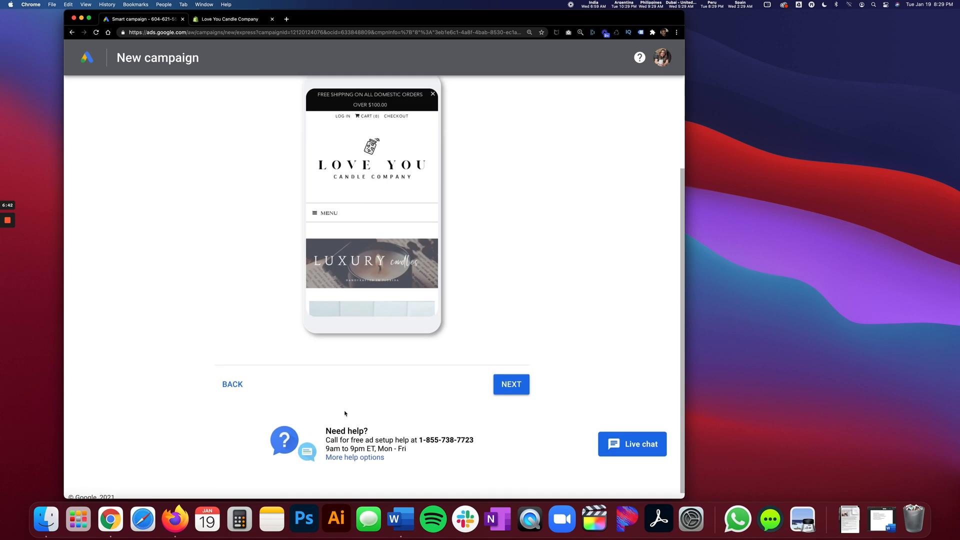
left_click(508, 385)
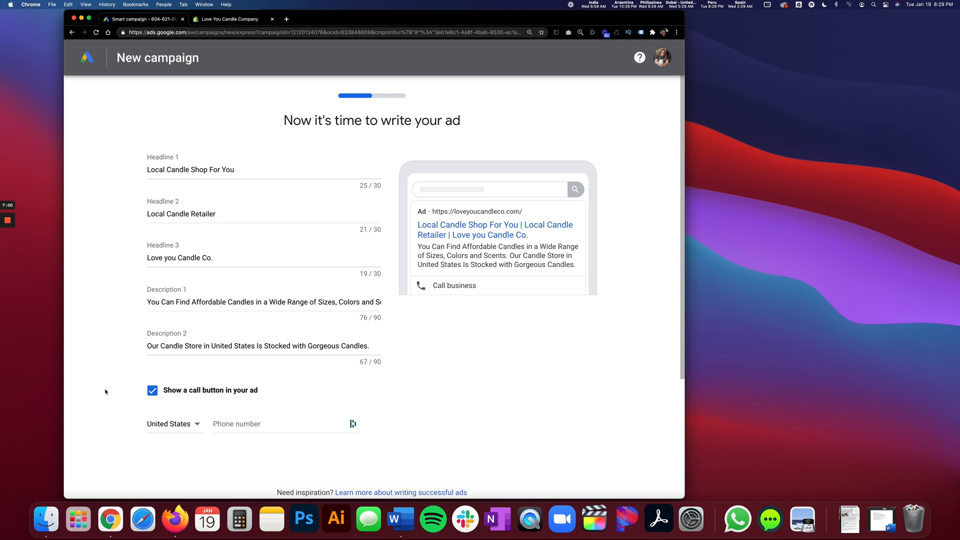
Review the suggested ad headlines, descriptions and call button option.
scroll(118, 391, "down", 4)
scroll(120, 390, "up", 4)
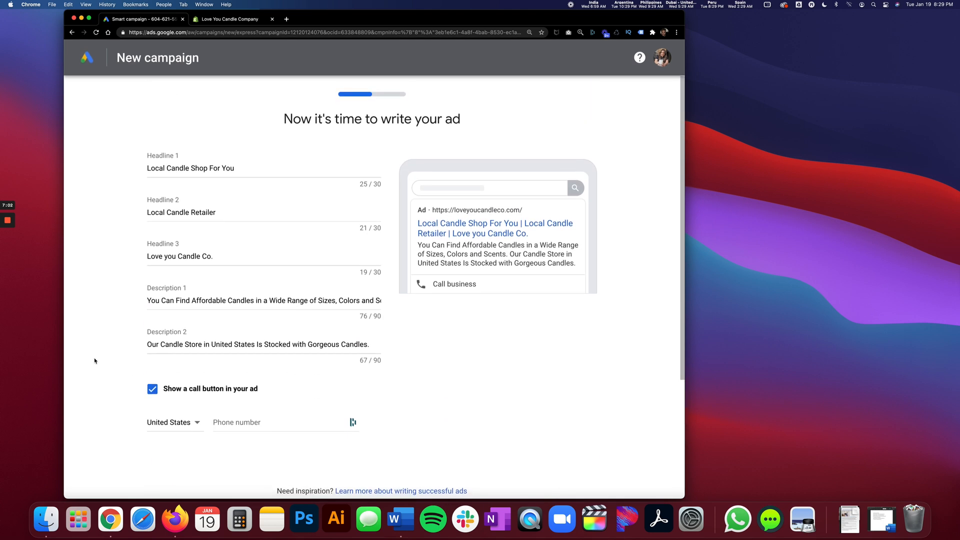
scroll(110, 362, "down", 1)
scroll(110, 362, "up", 1)
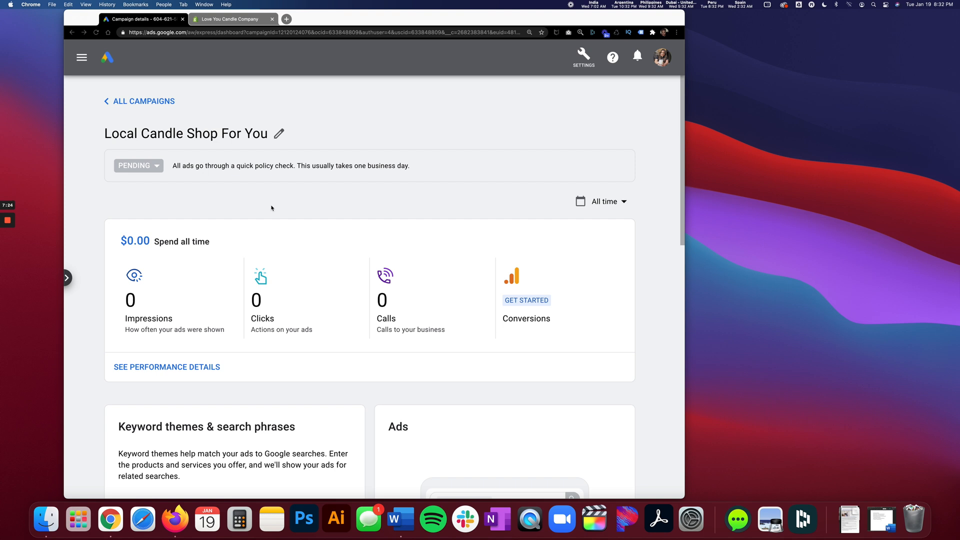
Pause the "Local Candle Shop For You" campaign and dismiss the feedback survey without answering.
left_click(158, 167)
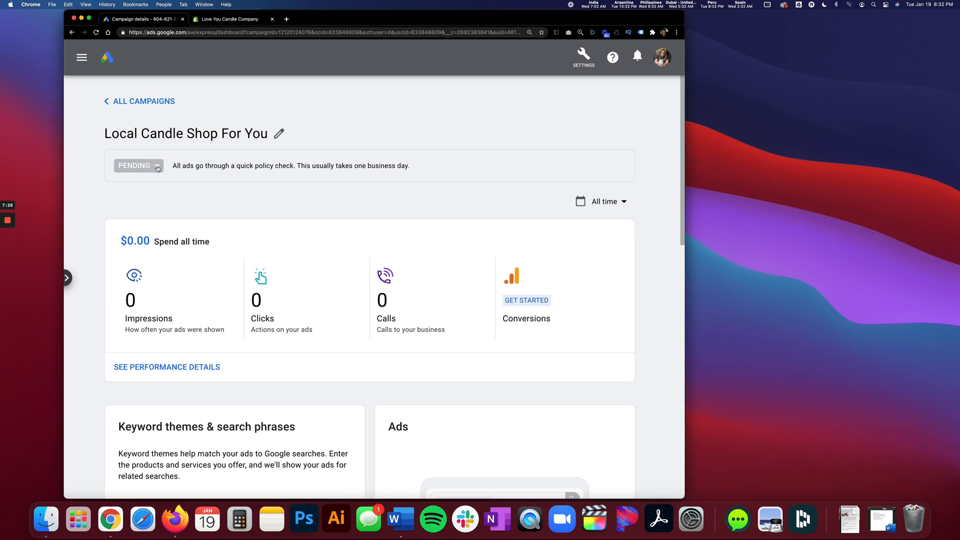
left_click(156, 168)
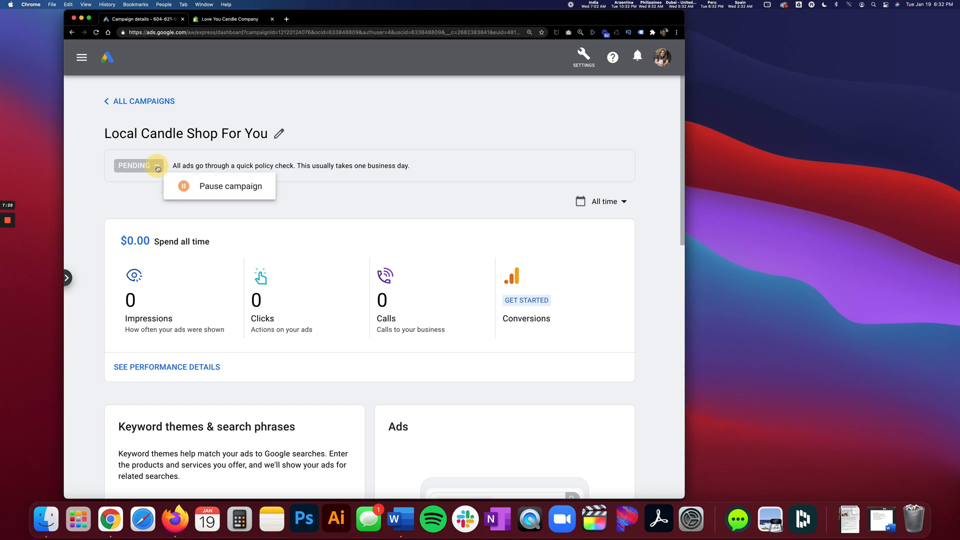
left_click(198, 193)
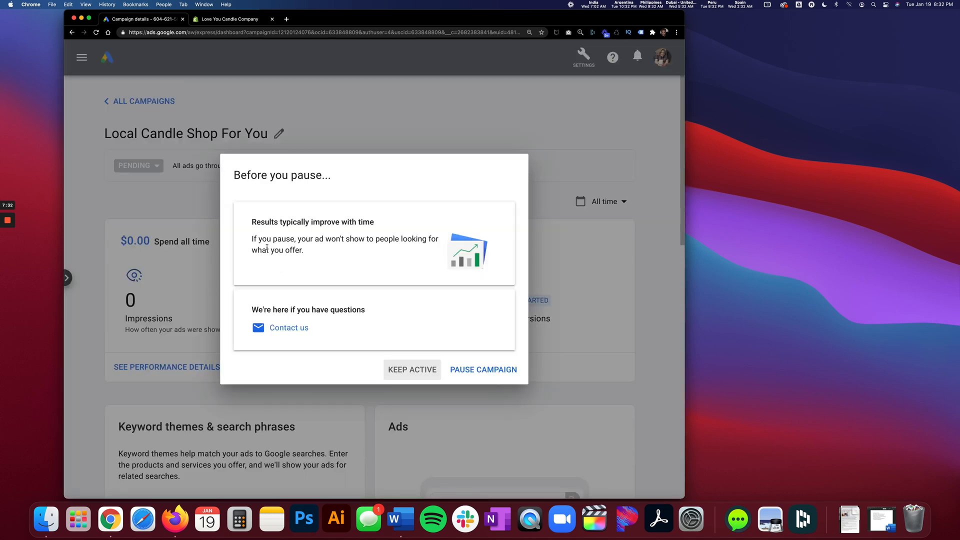
left_click(463, 370)
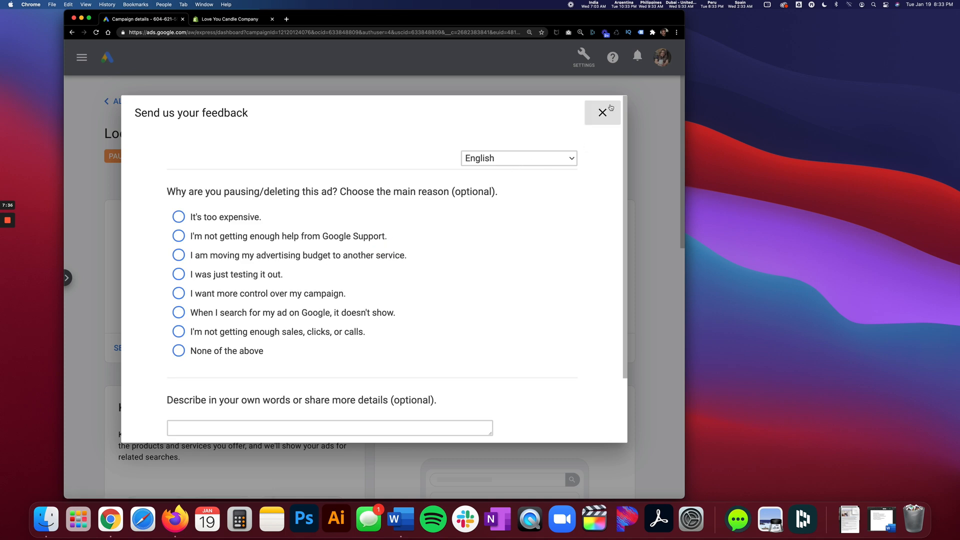
left_click(602, 112)
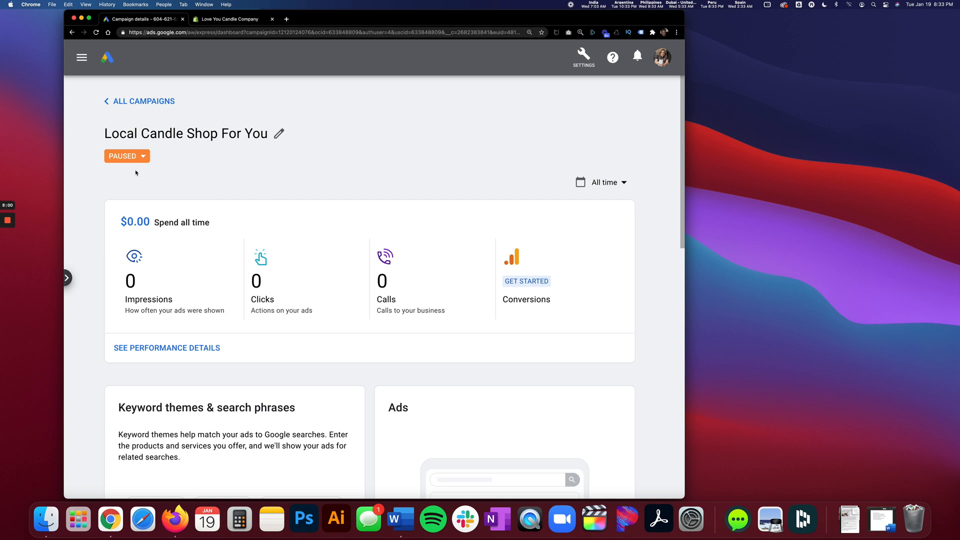
scroll(265, 227, "down", 5)
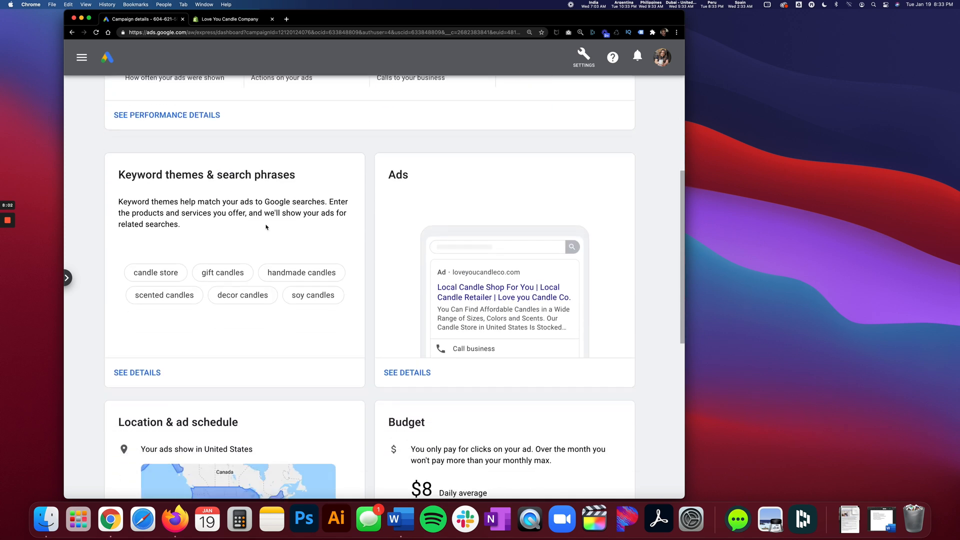
scroll(266, 227, "up", 5)
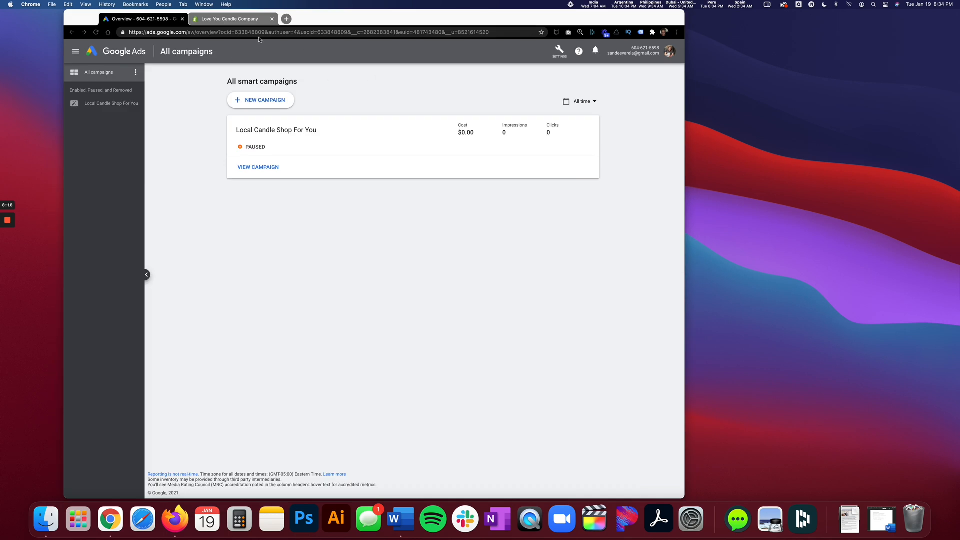
Enlarge the All campaigns page to 150% zoom.
left_click(85, 4)
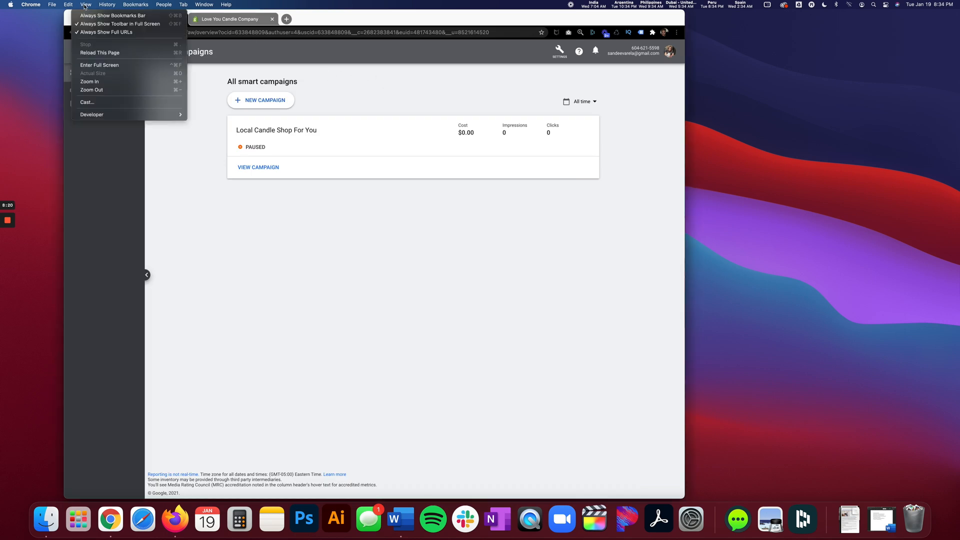
left_click(102, 83)
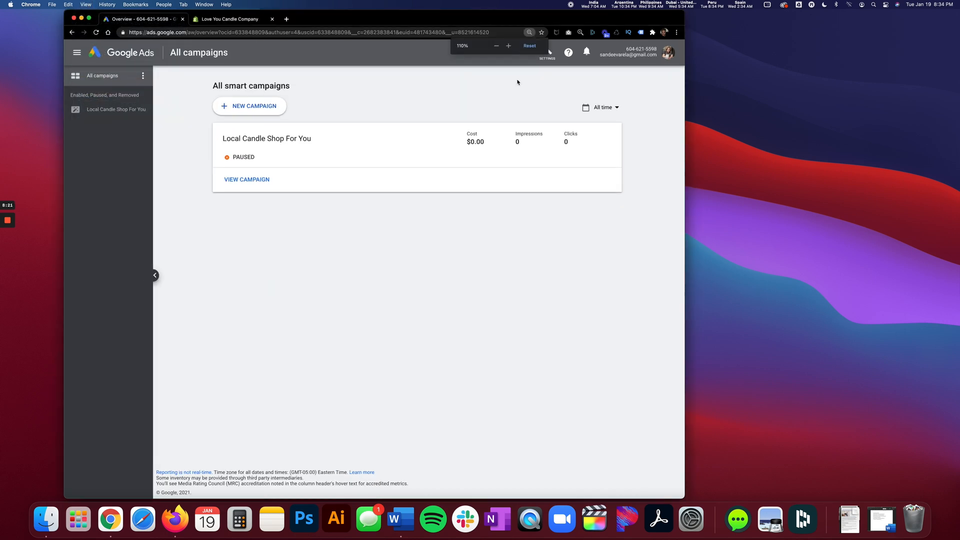
left_click(508, 46)
left_click(508, 45)
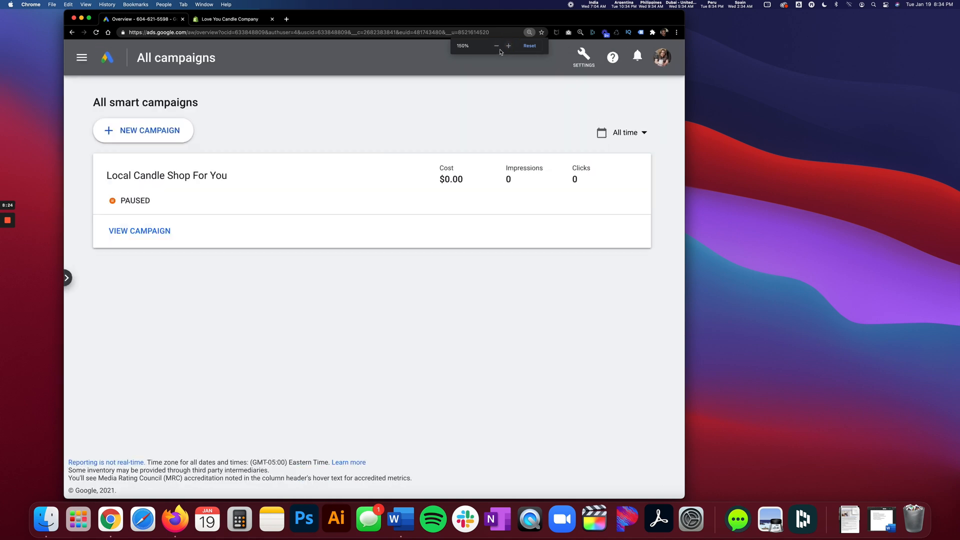
left_click(496, 45)
left_click(508, 46)
Switch the Google Ads account from Smart mode to Expert Mode and confirm the change.
left_click(586, 55)
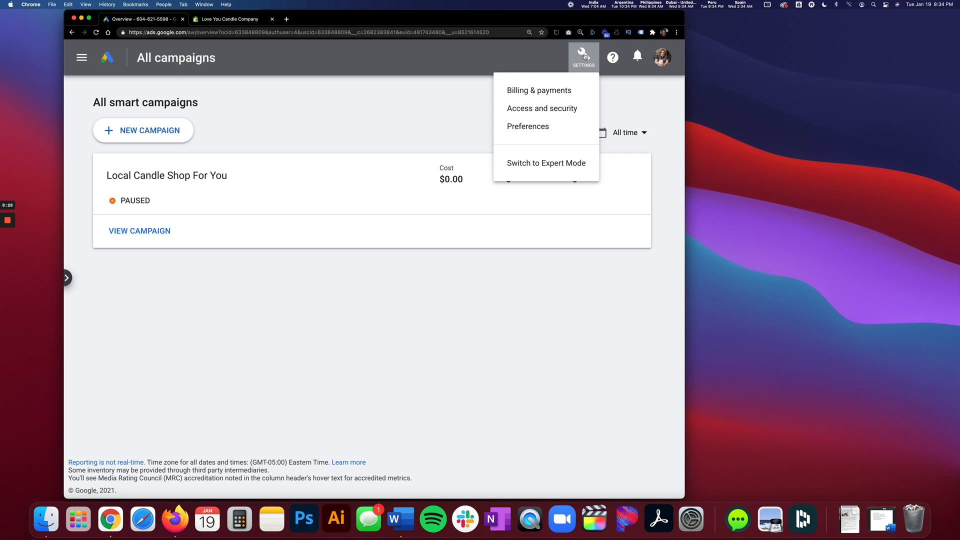
left_click(524, 165)
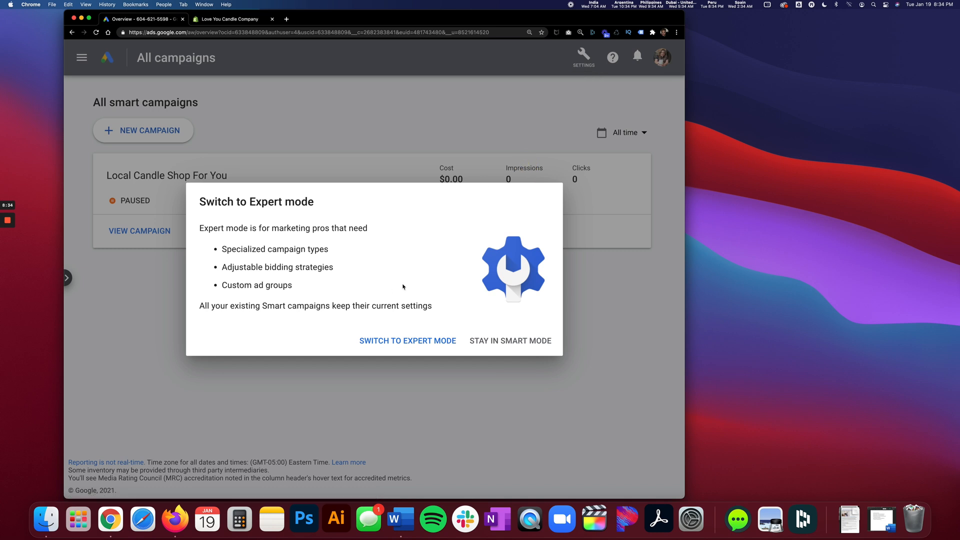
left_click(398, 340)
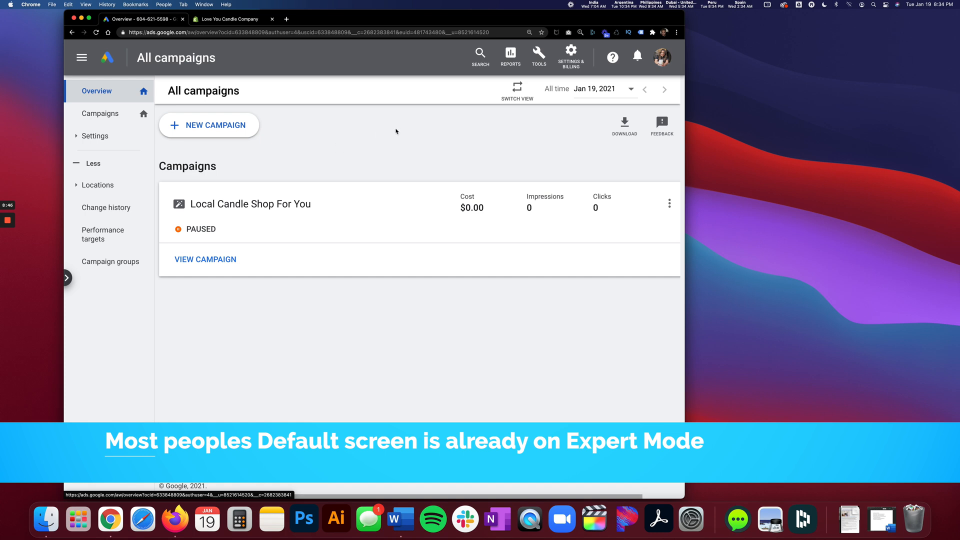
Close the collapsed tools list and return the All campaigns page to its actual size.
left_click(541, 55)
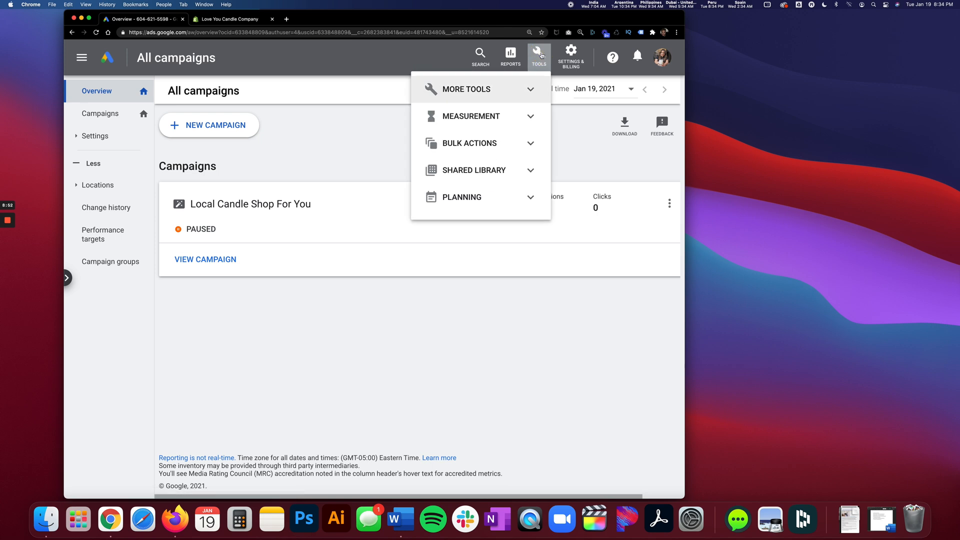
left_click(541, 55)
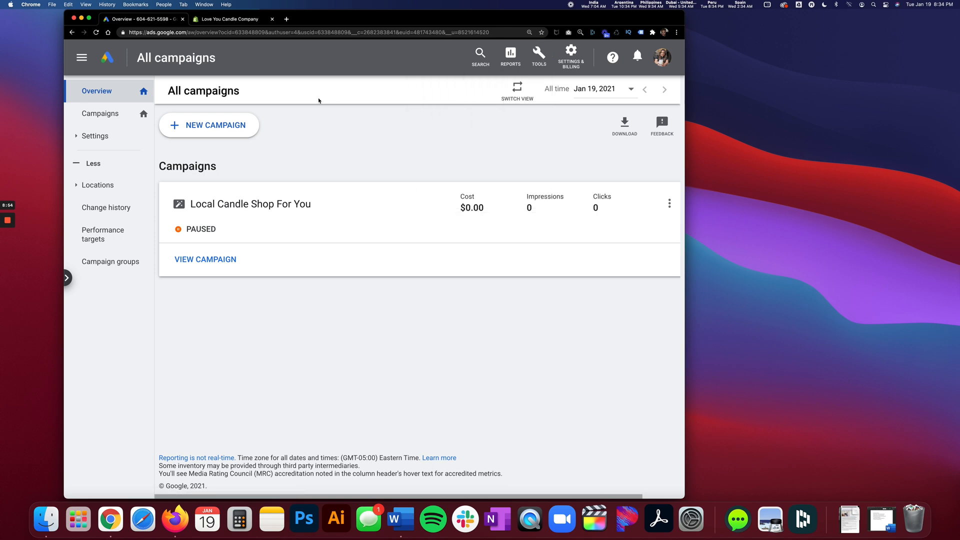
left_click(86, 5)
left_click(100, 73)
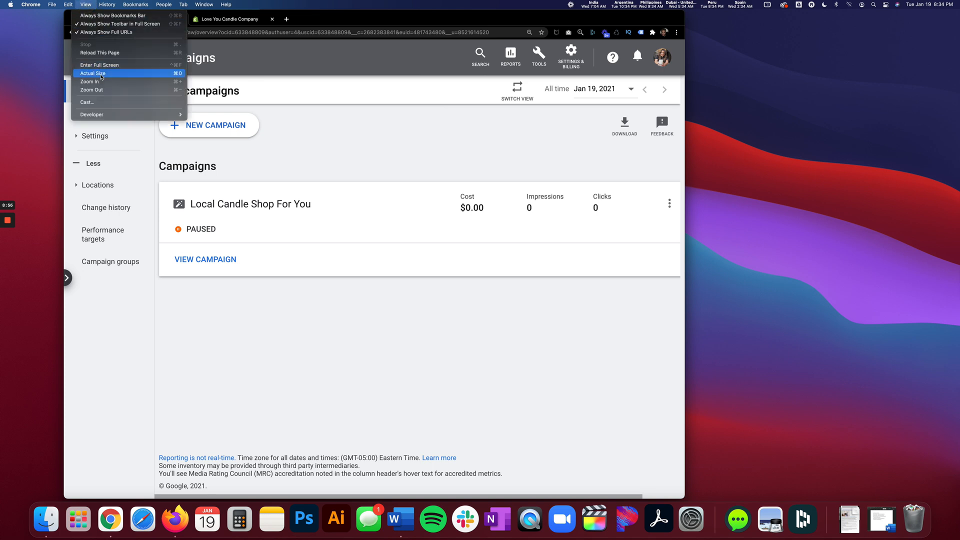
left_click(453, 102)
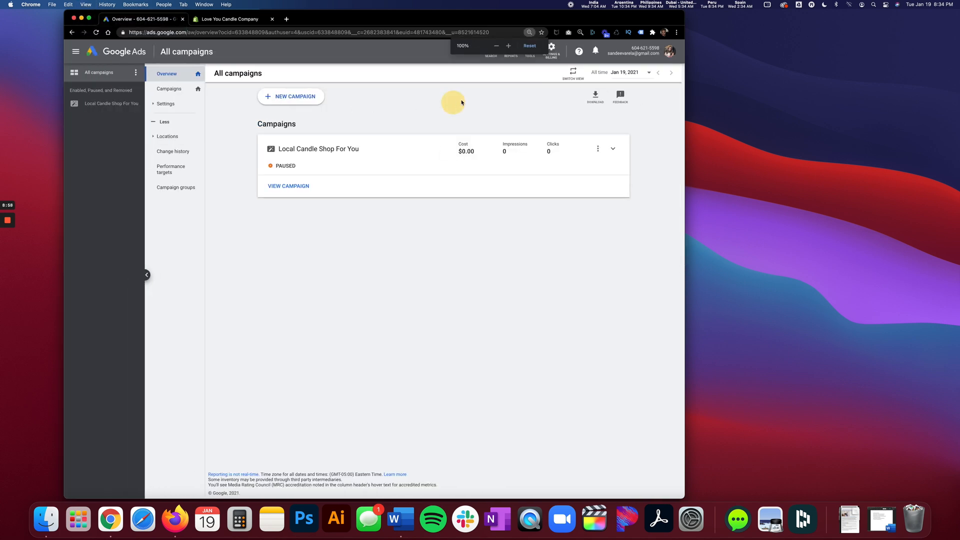
Open Keyword Planner from the planning tools and close the "Refine your Keywords" guide.
left_click(530, 50)
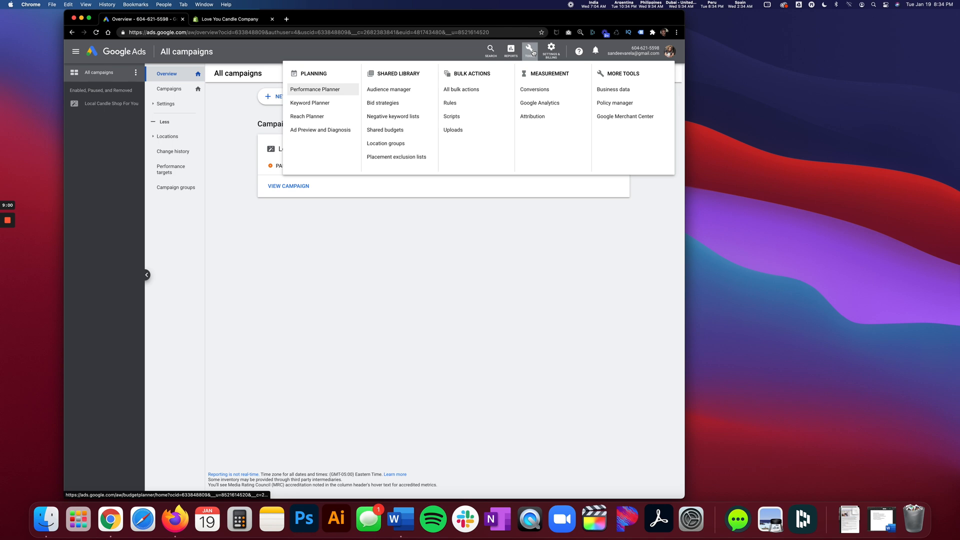
left_click(533, 52)
left_click(531, 53)
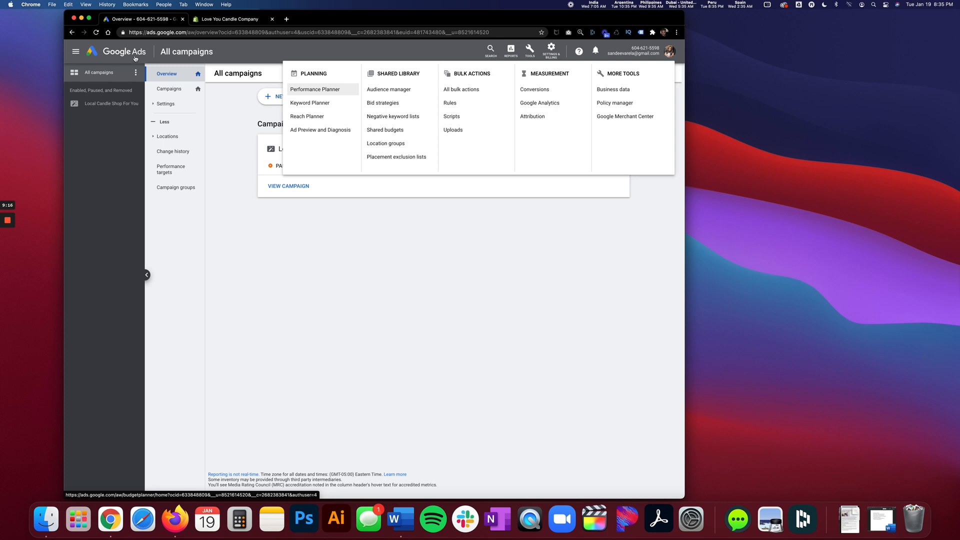
left_click(309, 104)
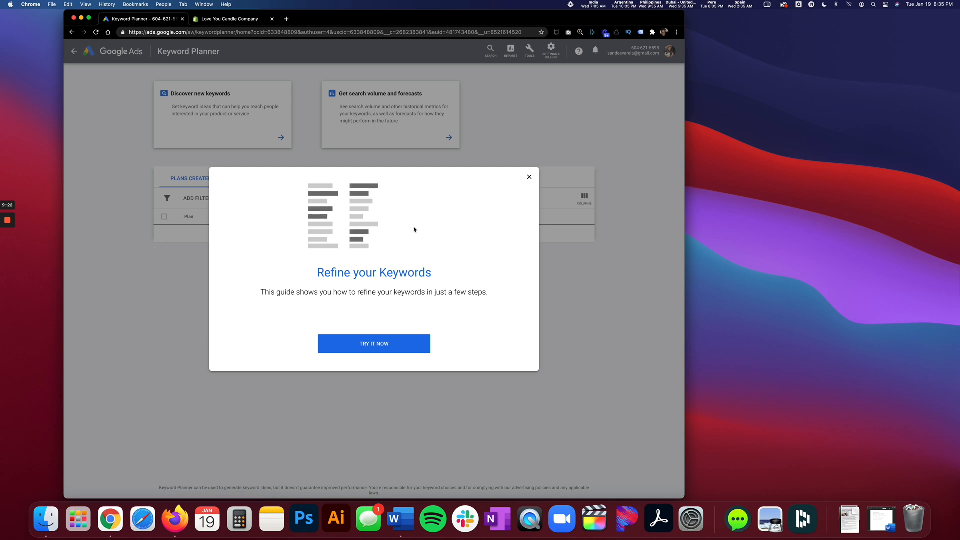
left_click(530, 178)
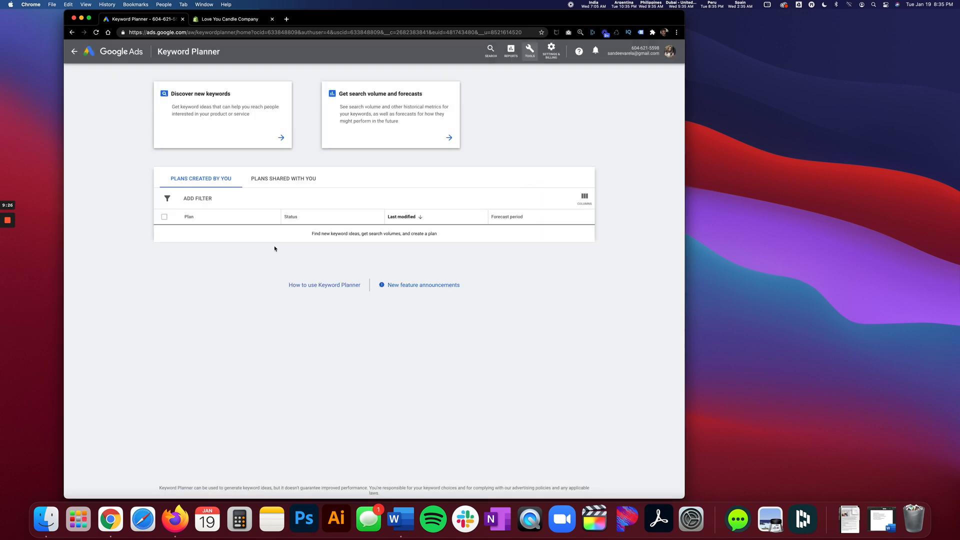
Enlarge the Keyword Planner page to 125% zoom.
left_click(85, 4)
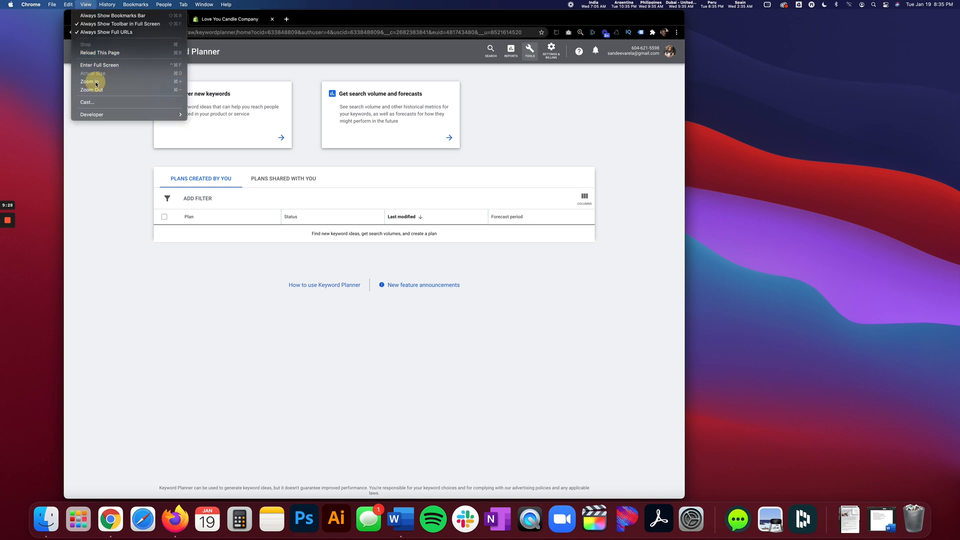
left_click(97, 84)
left_click(509, 48)
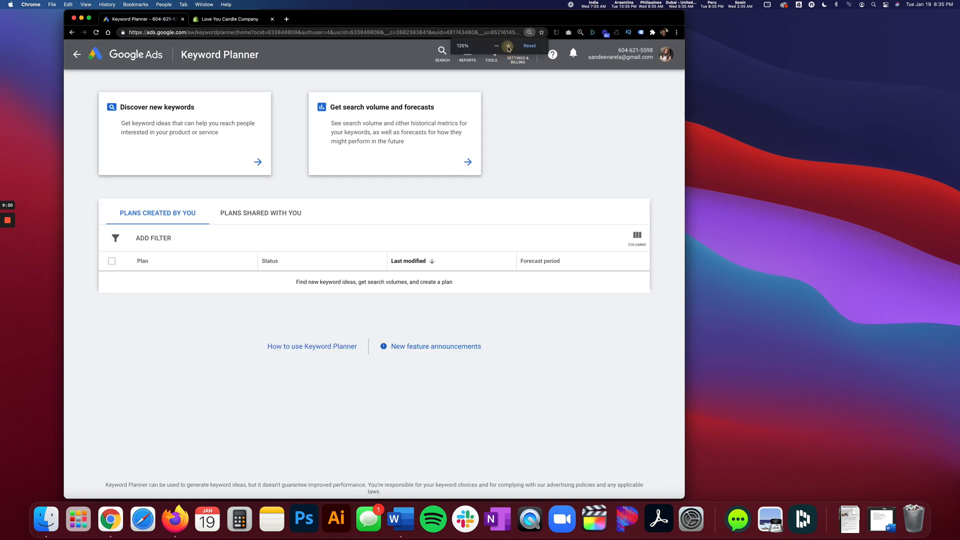
left_click(508, 48)
left_click(496, 48)
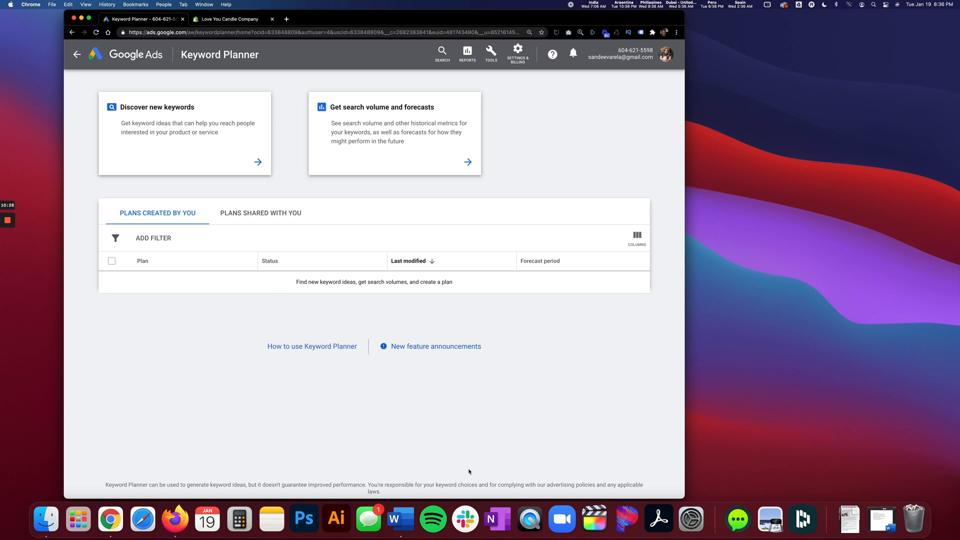
Switch to Microsoft Word, move the competitor list window aside and copy the Pretty Honest candles web address.
left_click(403, 522)
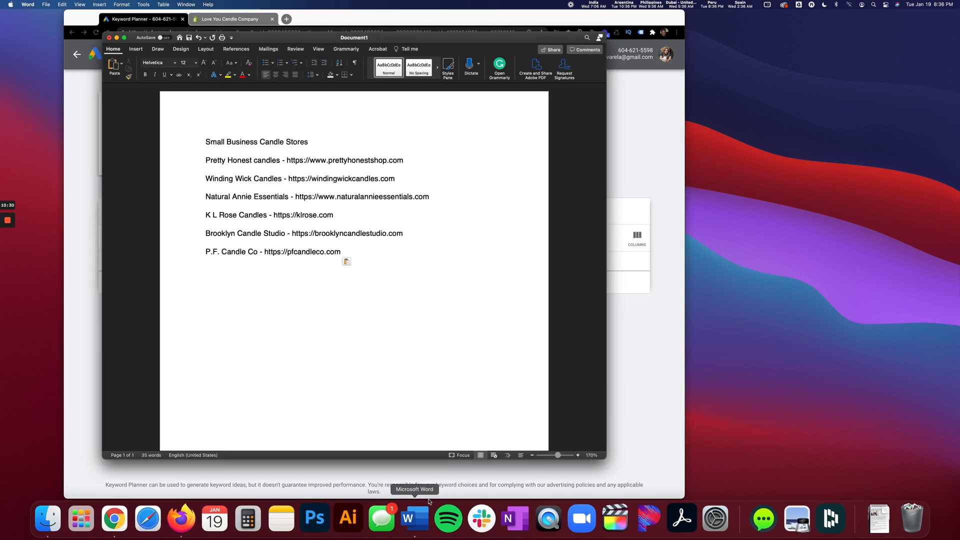
left_click_drag(429, 44, 528, 55)
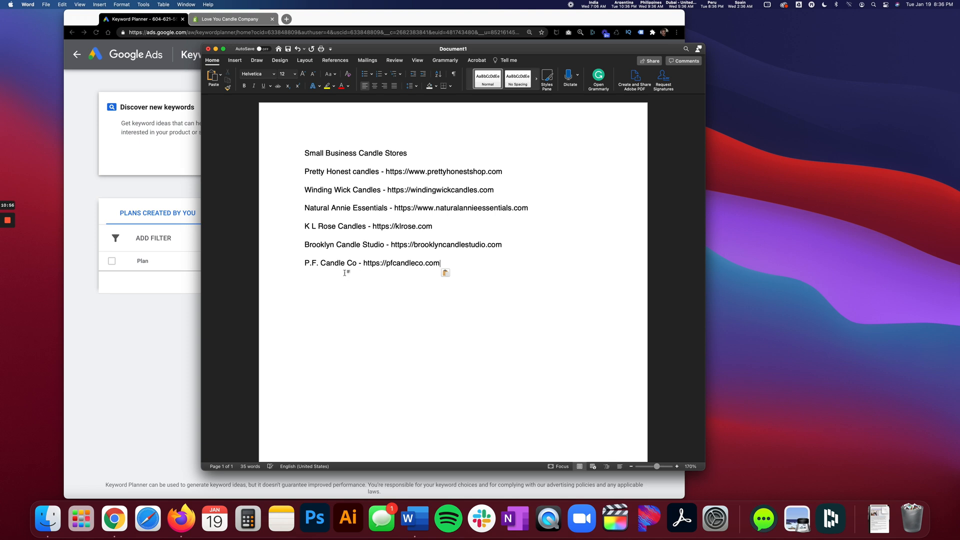
left_click_drag(514, 173, 386, 173)
right_click(391, 175)
left_click(401, 184)
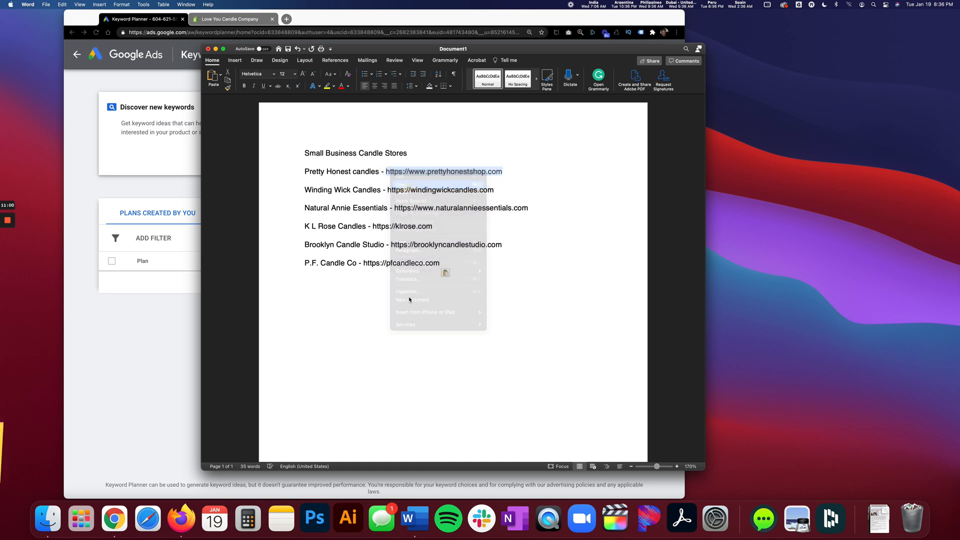
Switch to Chrome, open Semrush in a new tab and go to its Domain Overview tool.
left_click(111, 394)
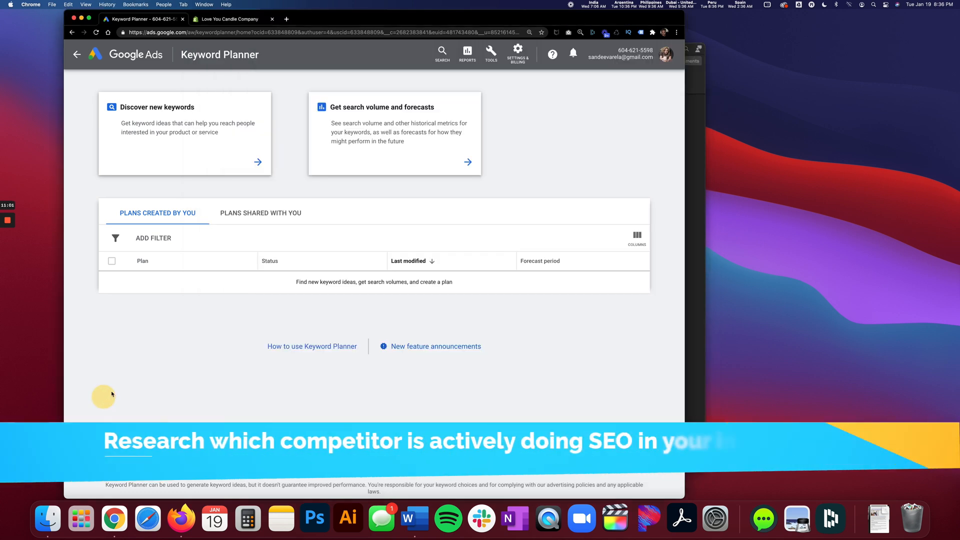
left_click(286, 19)
type("semrush")
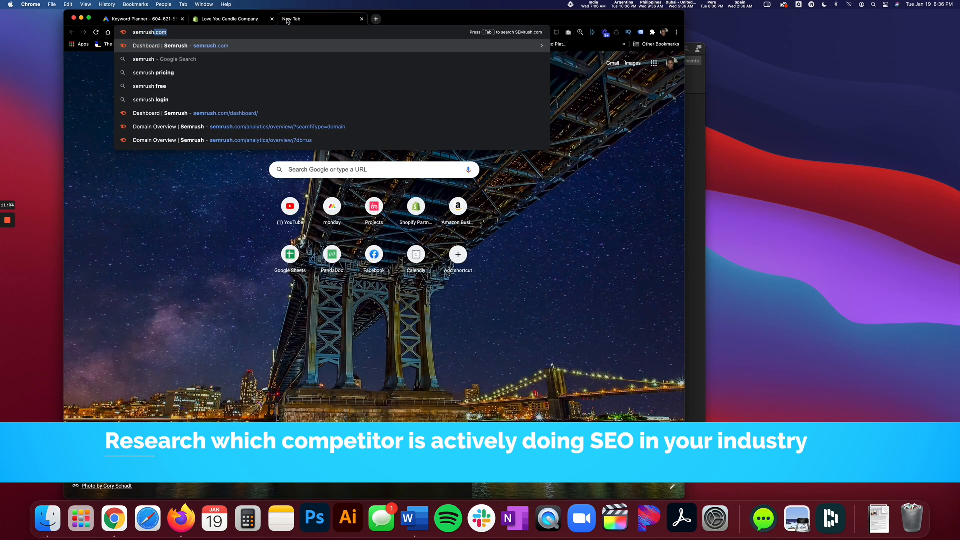
key("Return")
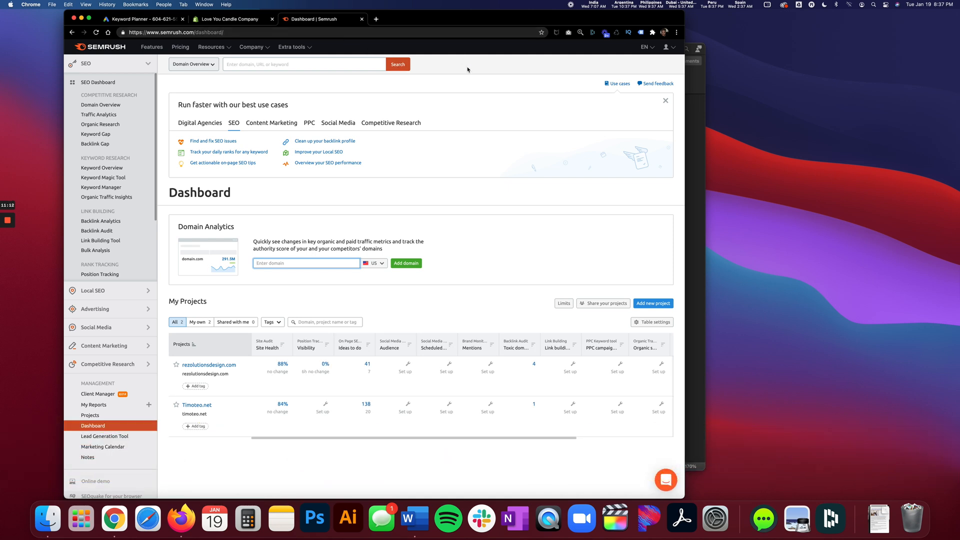
left_click(105, 105)
left_click(86, 4)
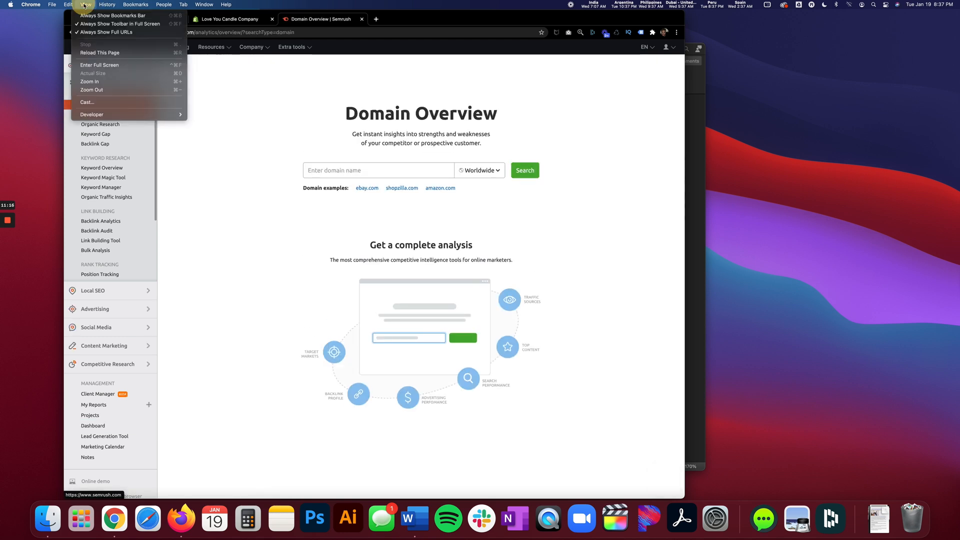
left_click(100, 88)
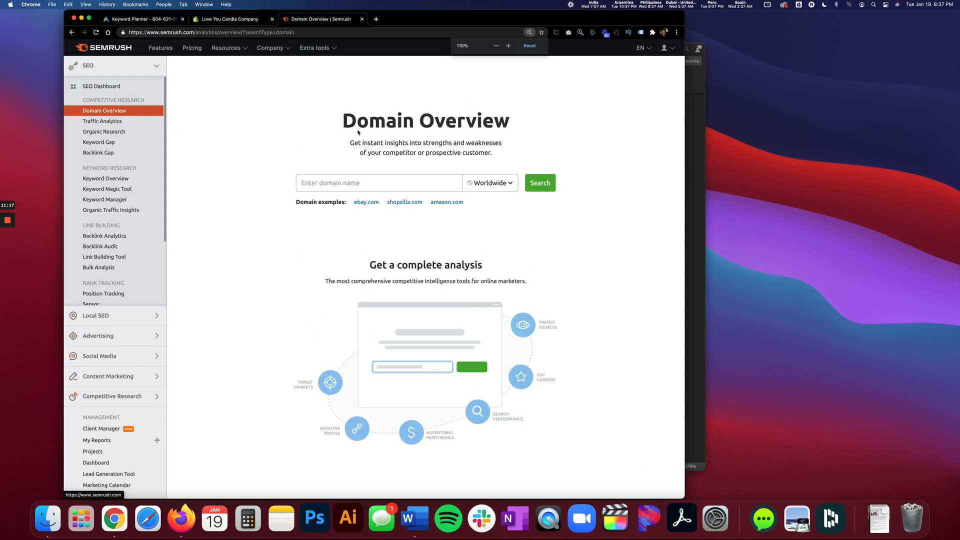
left_click(509, 46)
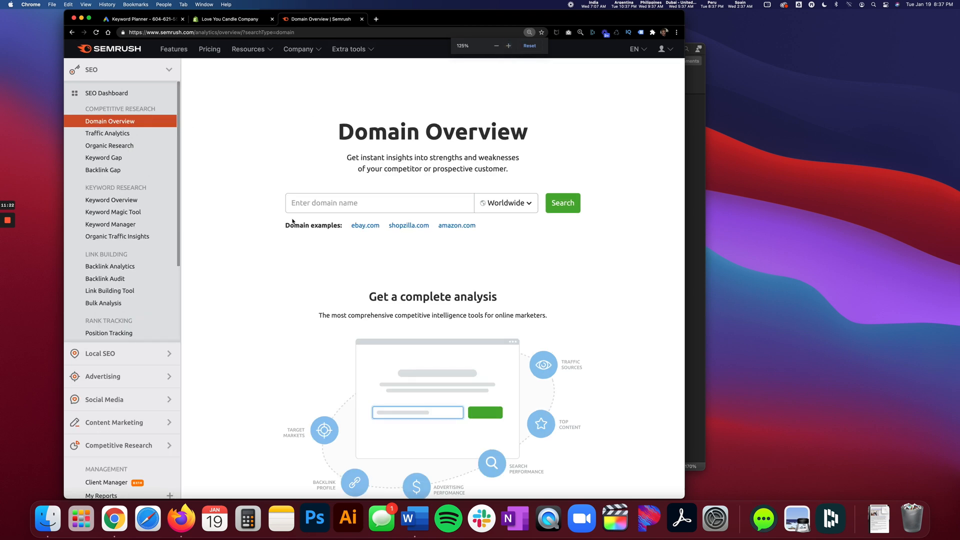
left_click(311, 205)
key("super+v")
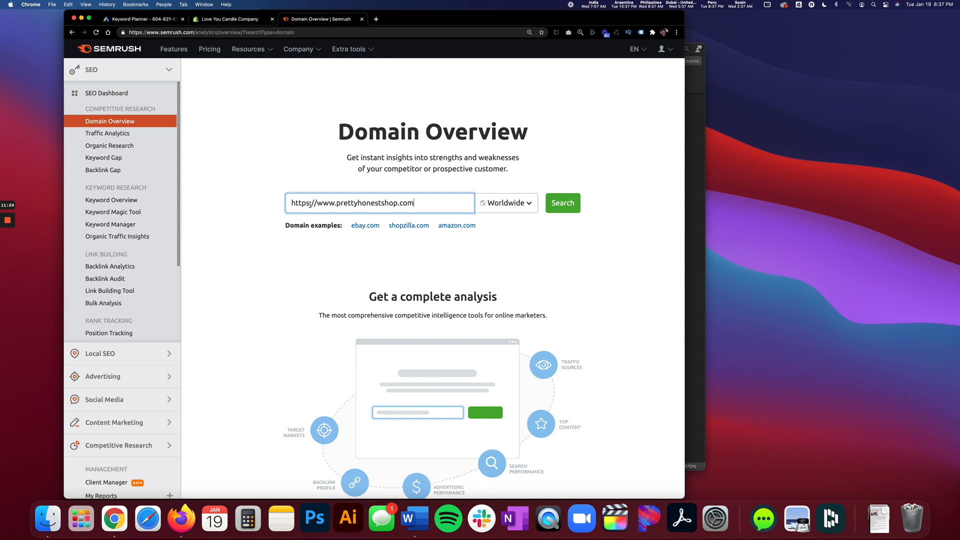
key("Return")
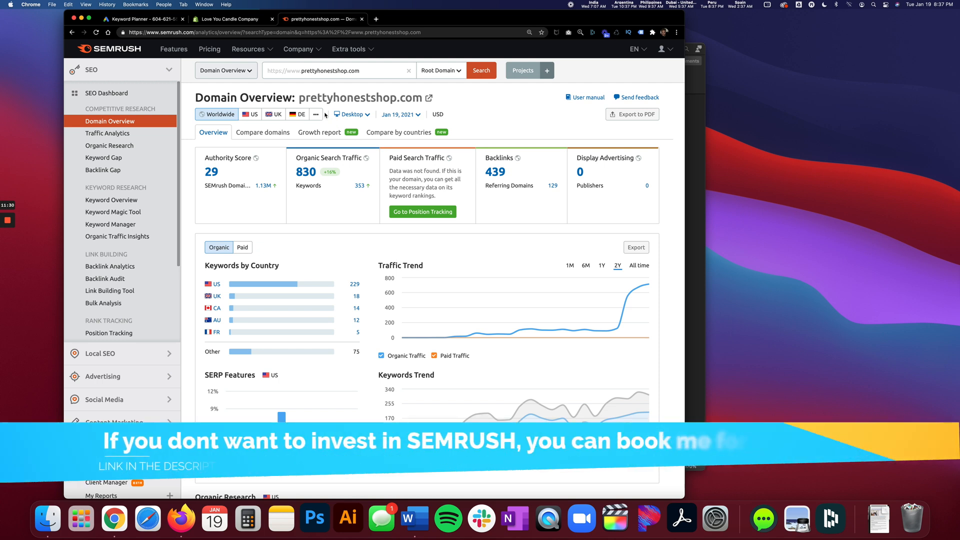
left_click(376, 19)
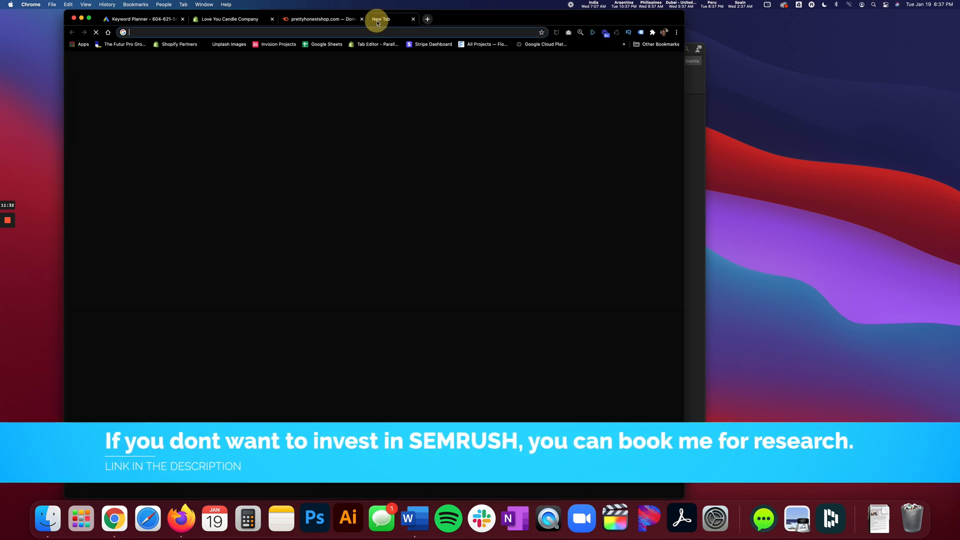
key("super+v")
key("Return")
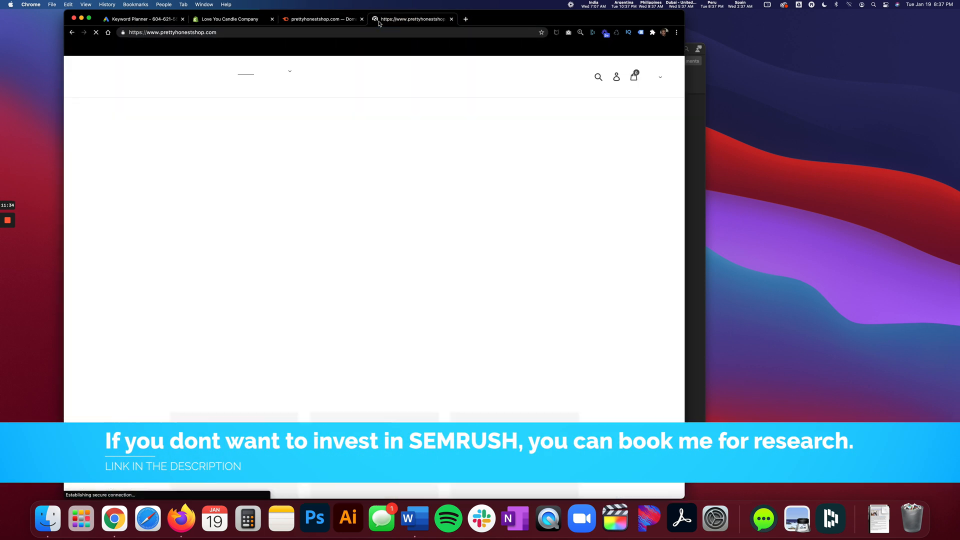
scroll(137, 301, "down", 12)
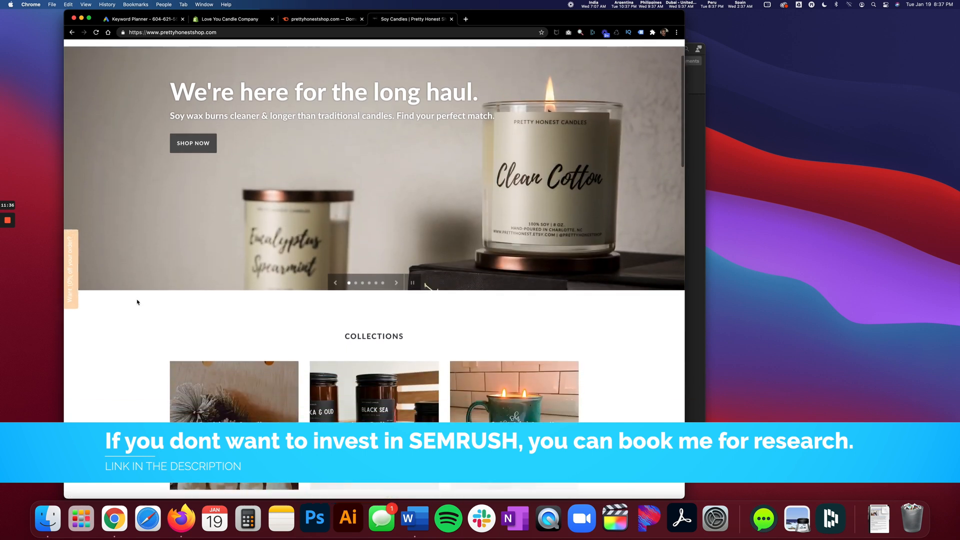
scroll(138, 301, "down", 10)
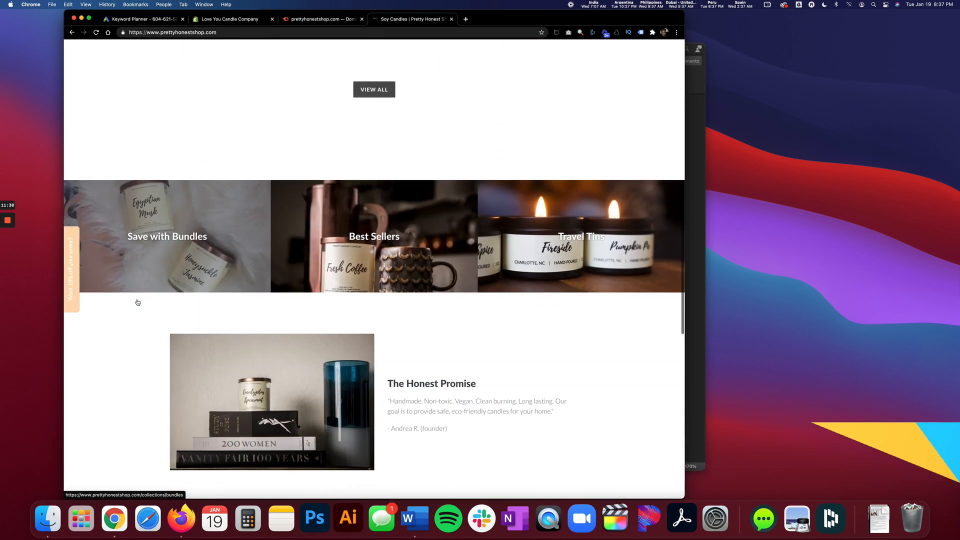
scroll(137, 302, "down", 6)
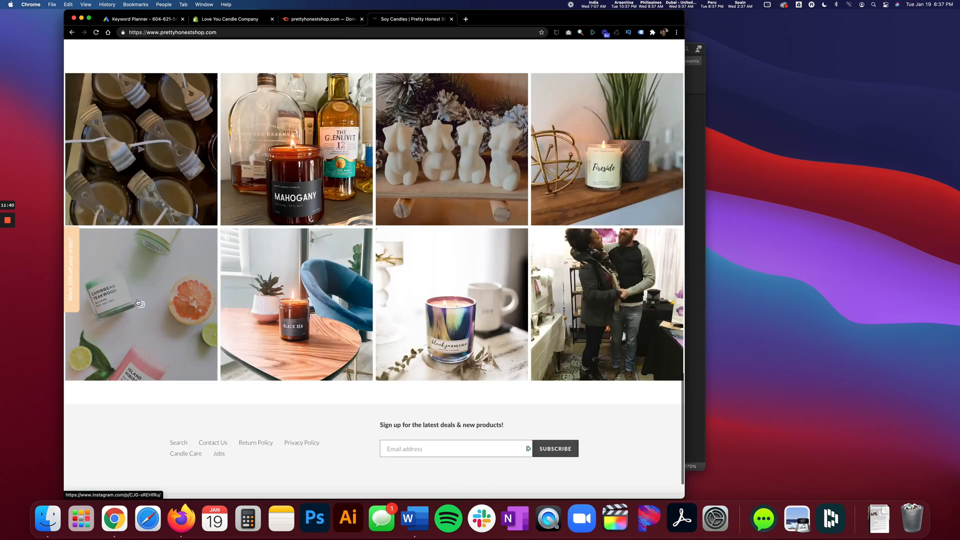
scroll(137, 302, "up", 12)
scroll(138, 301, "up", 7)
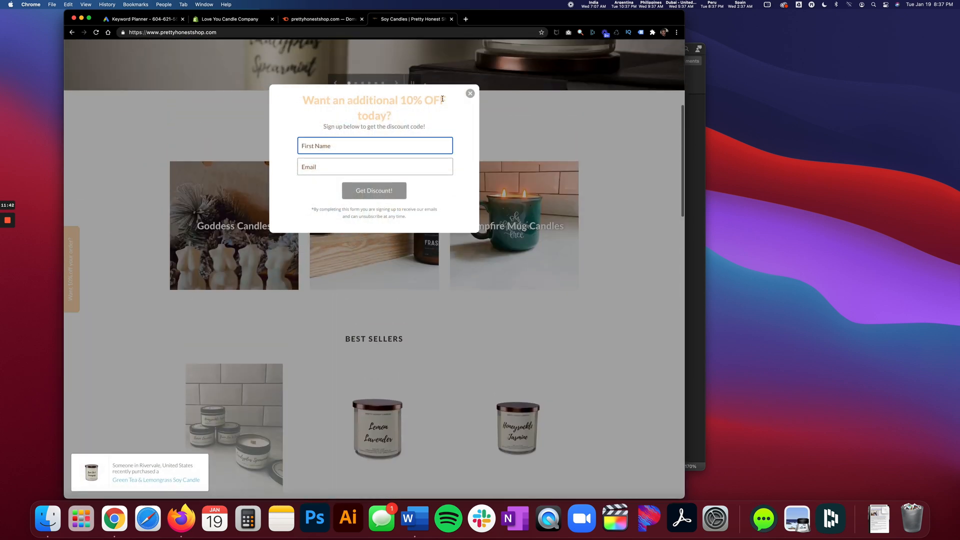
left_click(470, 94)
scroll(292, 202, "up", 5)
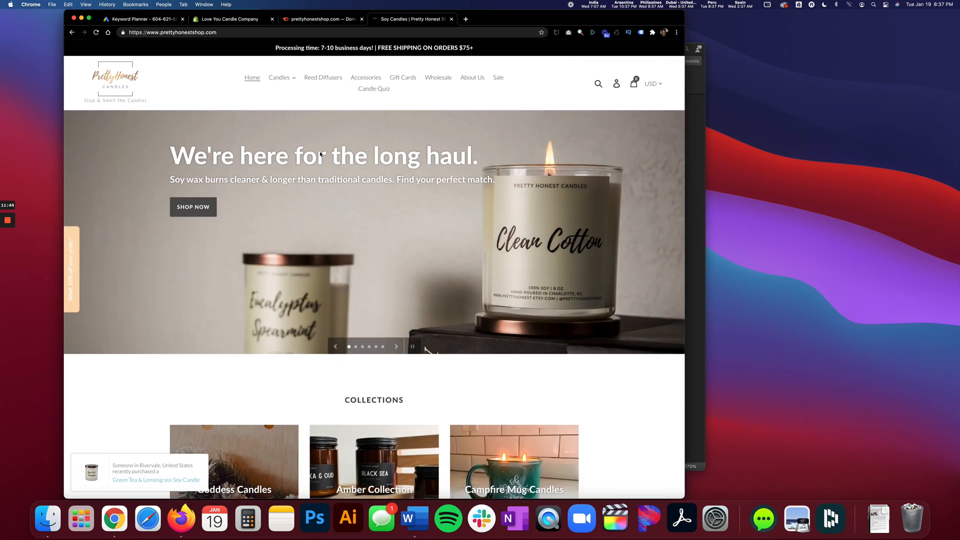
View the Amber Collection among the store's candles and look over its products.
left_click(280, 78)
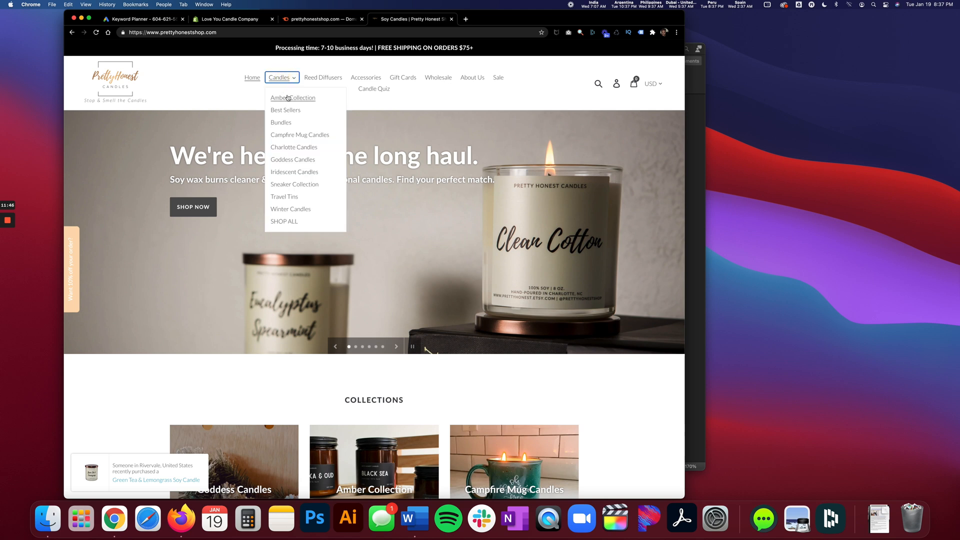
left_click(288, 98)
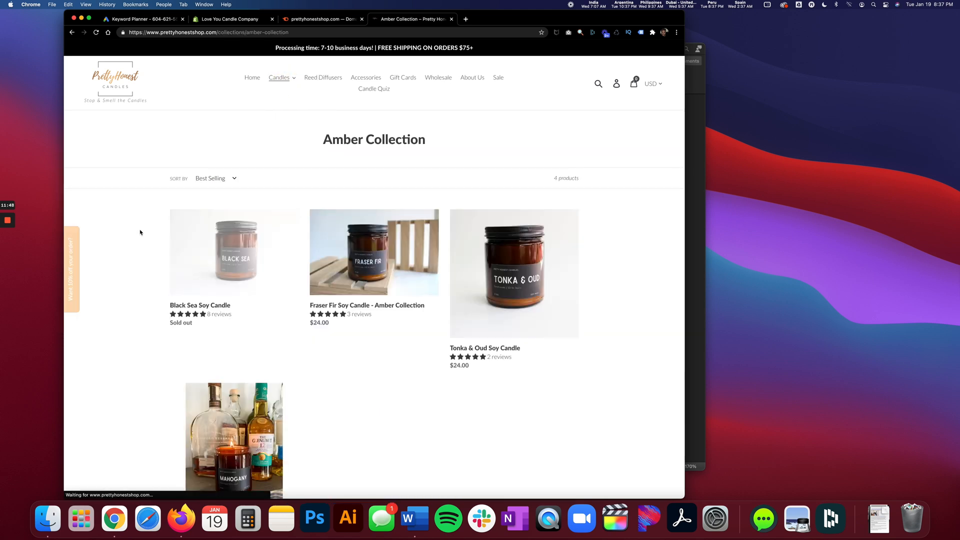
scroll(131, 233, "down", 5)
scroll(131, 233, "up", 5)
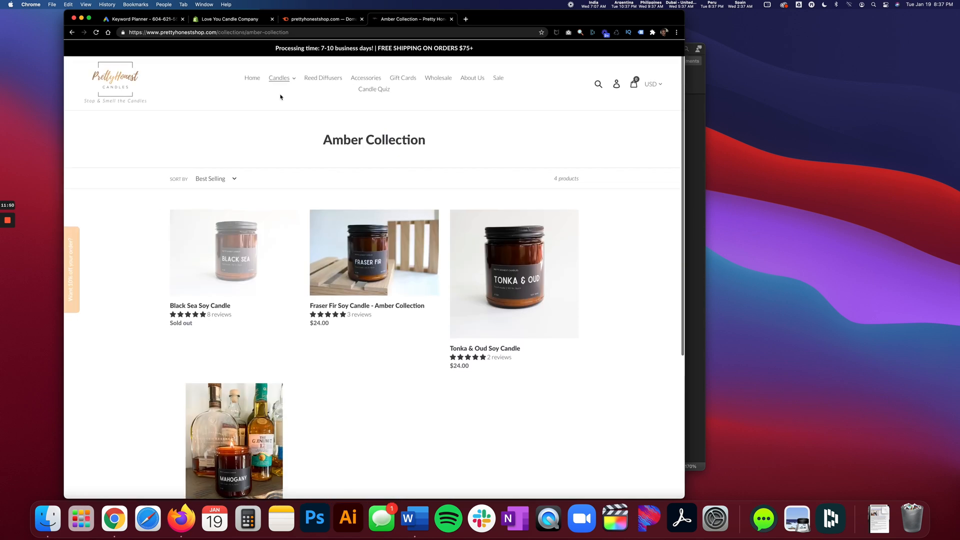
Return to the prettyhonestshop.com report in Semrush, examine its traffic and keyword trends, and open Domain Overview in another tab.
left_click(309, 19)
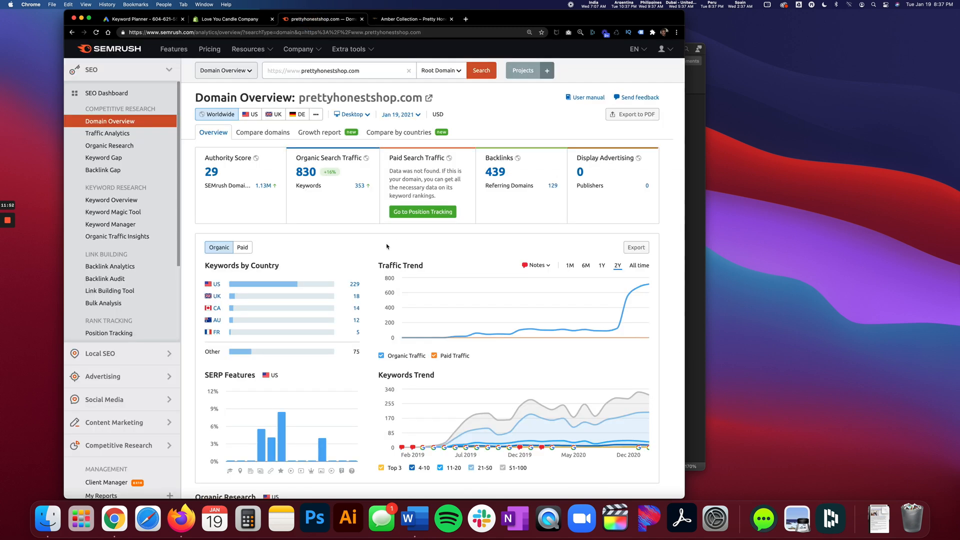
mouse_move(456, 339)
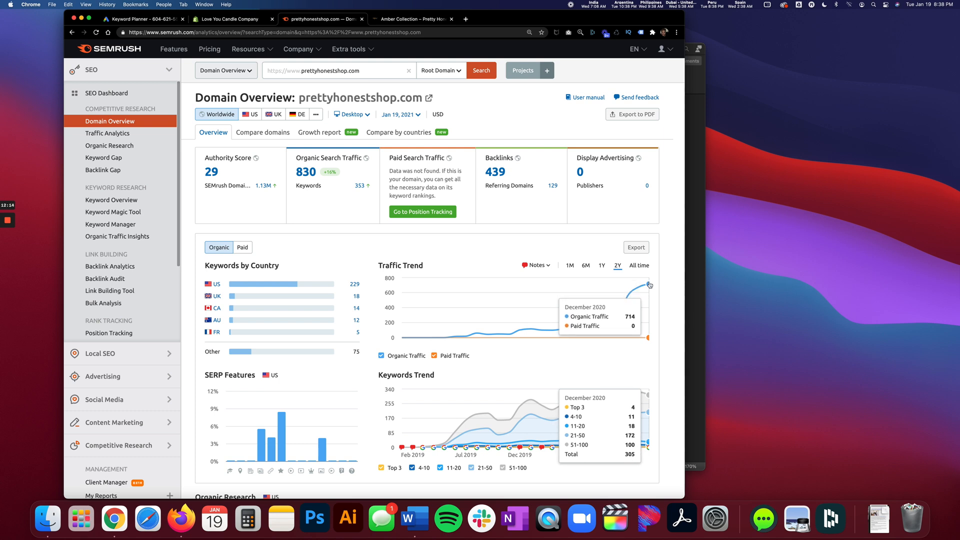
right_click(128, 121)
left_click(140, 125)
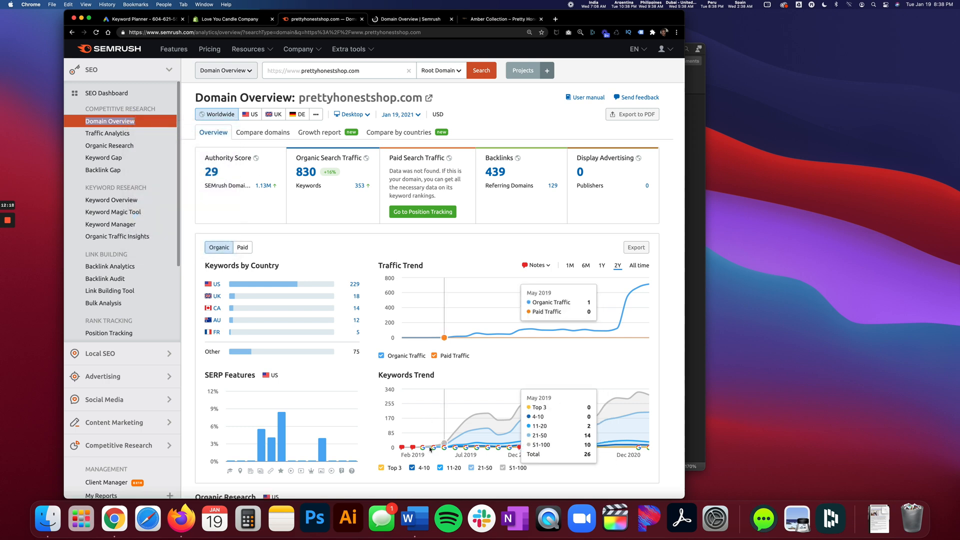
Switch to the Word competitor list and copy the Winding Wick Candles web address.
left_click(415, 519)
left_click_drag(493, 189, 388, 190)
right_click(393, 191)
left_click(403, 202)
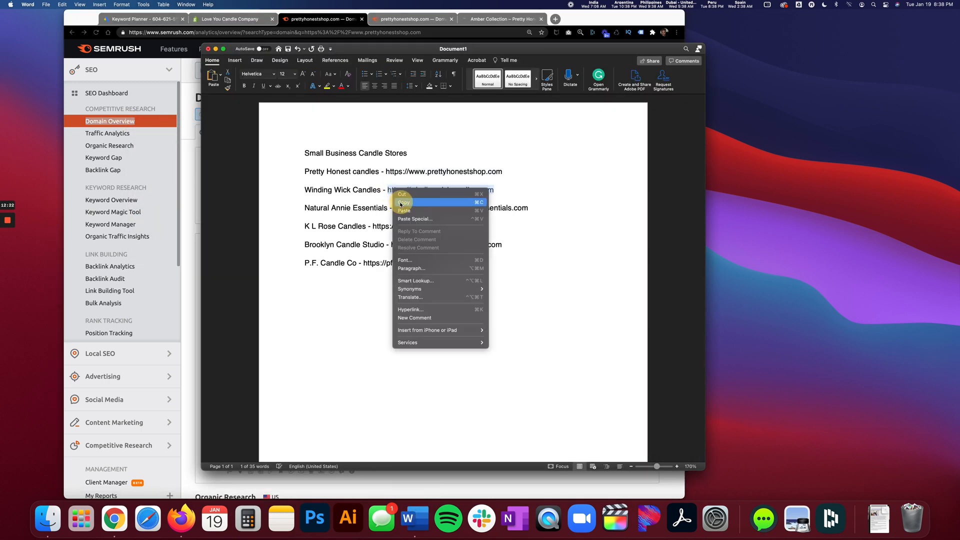
key("super+Tab")
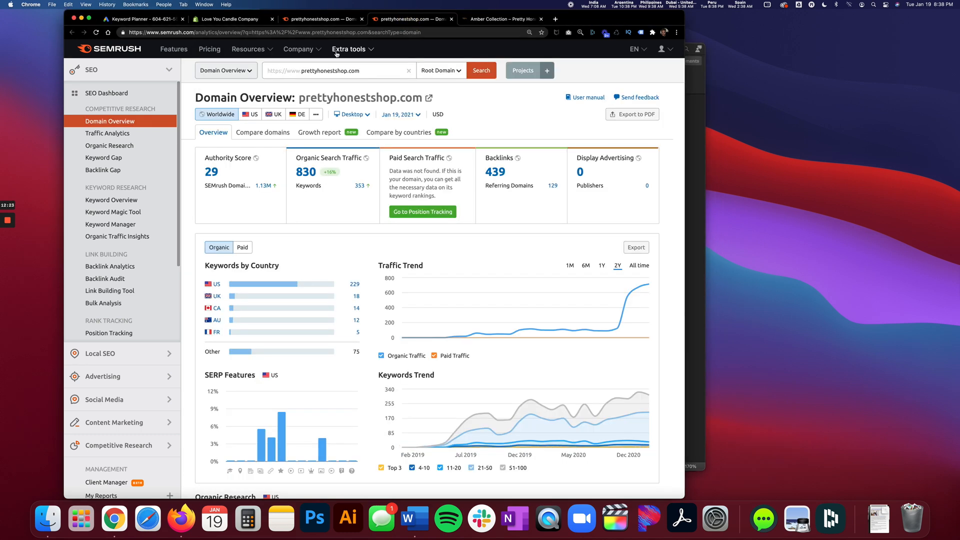
left_click(318, 71)
key("super+a")
key("super+v")
key("Return")
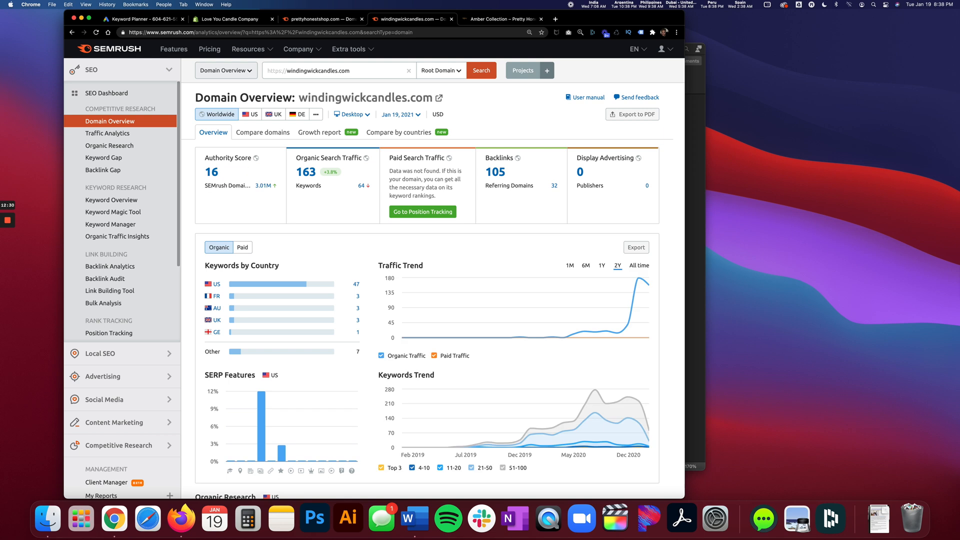
left_click(331, 20)
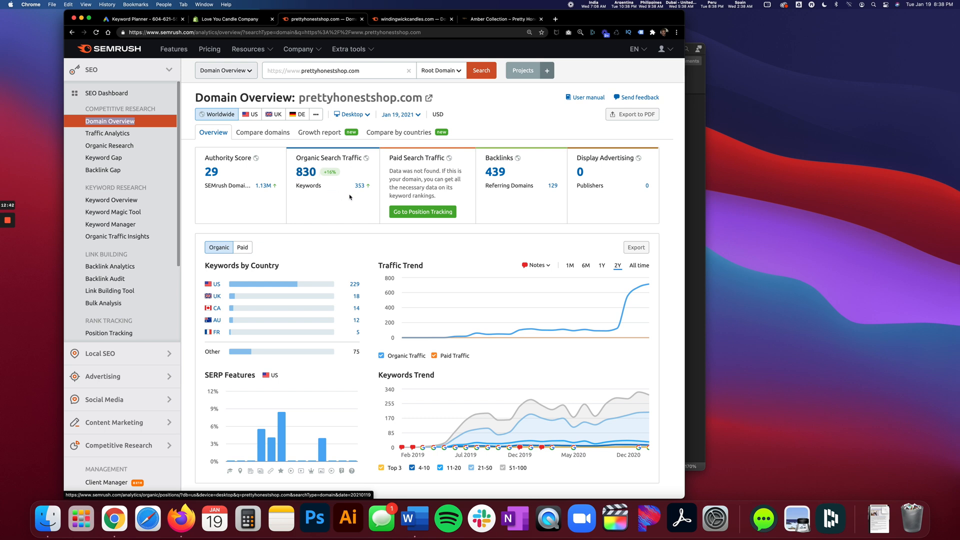
left_click(386, 21)
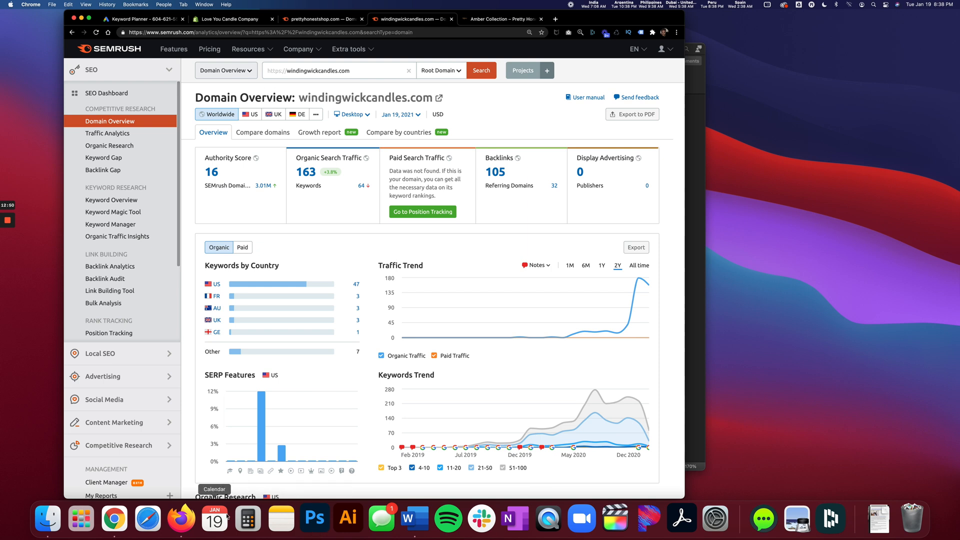
Switch to the Word competitor list and copy the Natural Annie Essentials web address.
left_click(415, 520)
left_click_drag(537, 210, 404, 208)
right_click(404, 210)
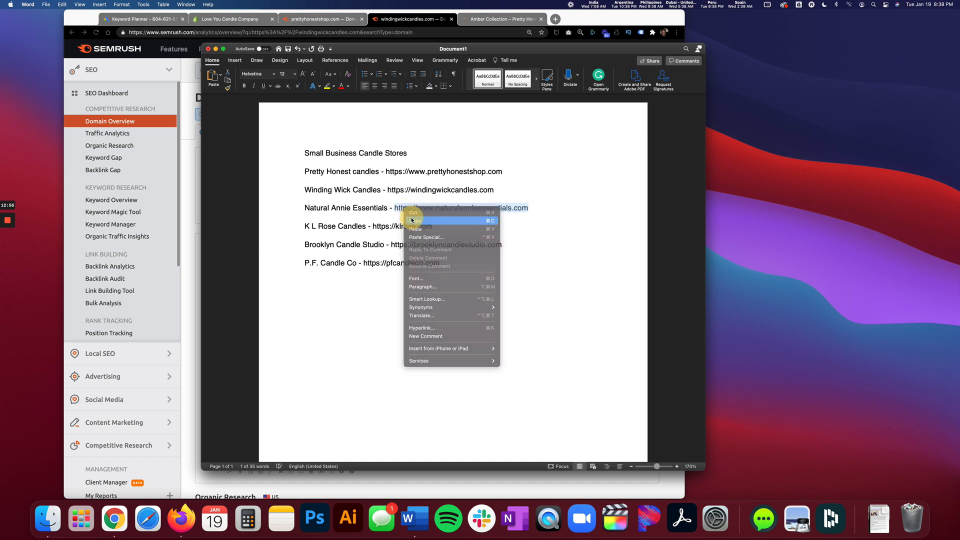
left_click(411, 219)
left_click(427, 19)
triple_click(349, 70)
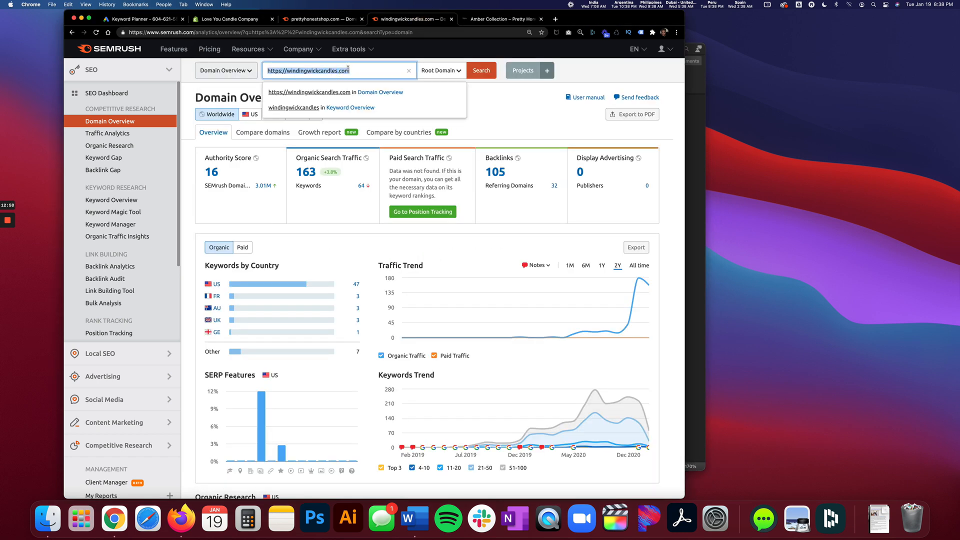
key("super+v")
key("Return")
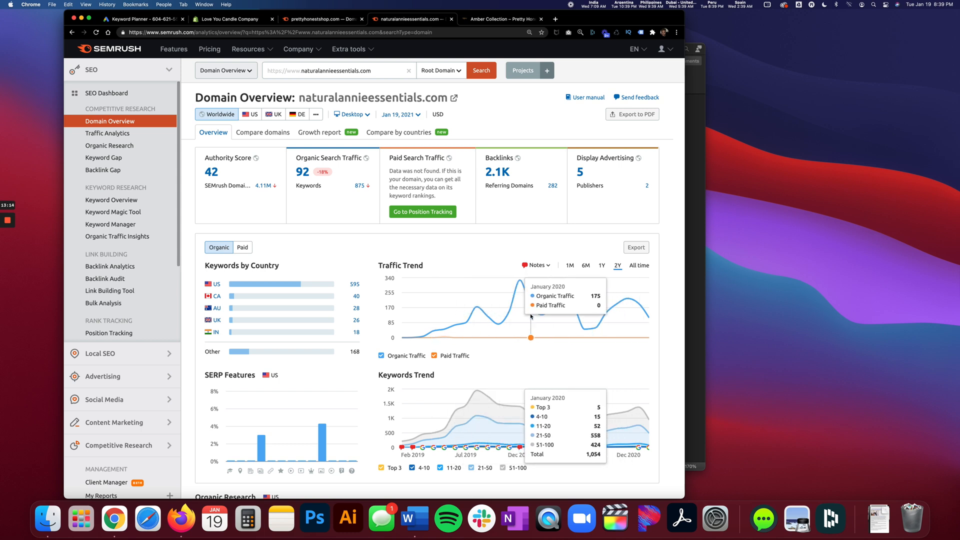
left_click(451, 20)
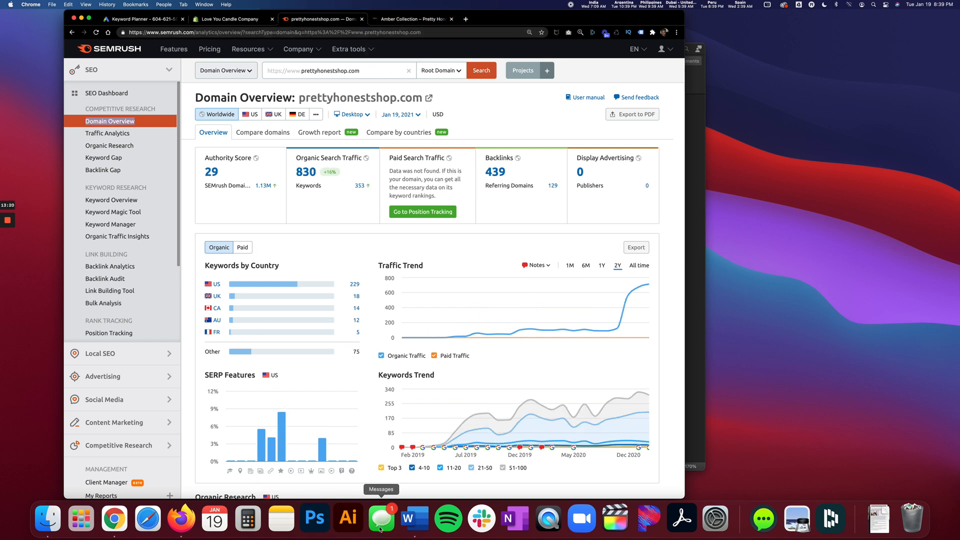
Copy the K L Rose Candles web address from the Word competitor list and return to the Semrush tab in Chrome.
left_click(415, 518)
left_click_drag(437, 226, 373, 226)
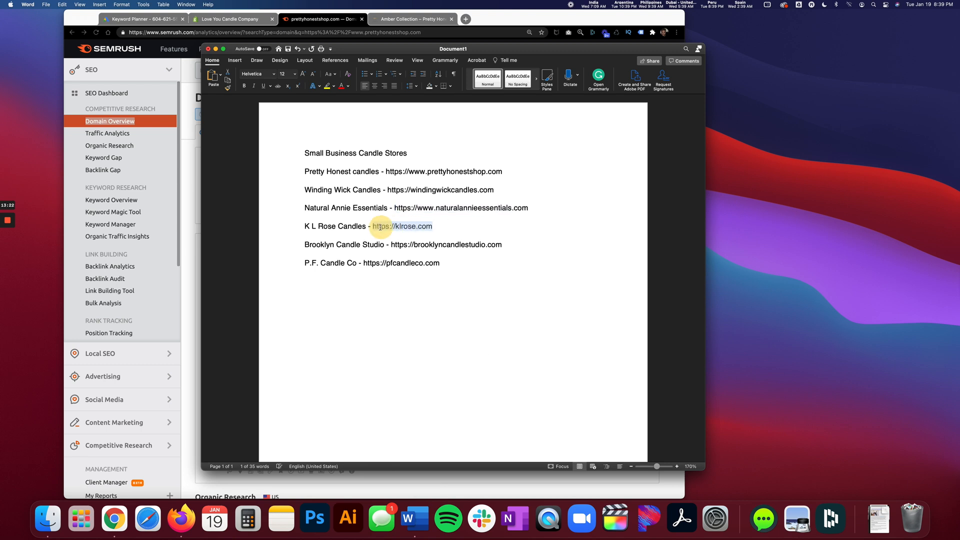
right_click(377, 227)
left_click(389, 240)
left_click(328, 24)
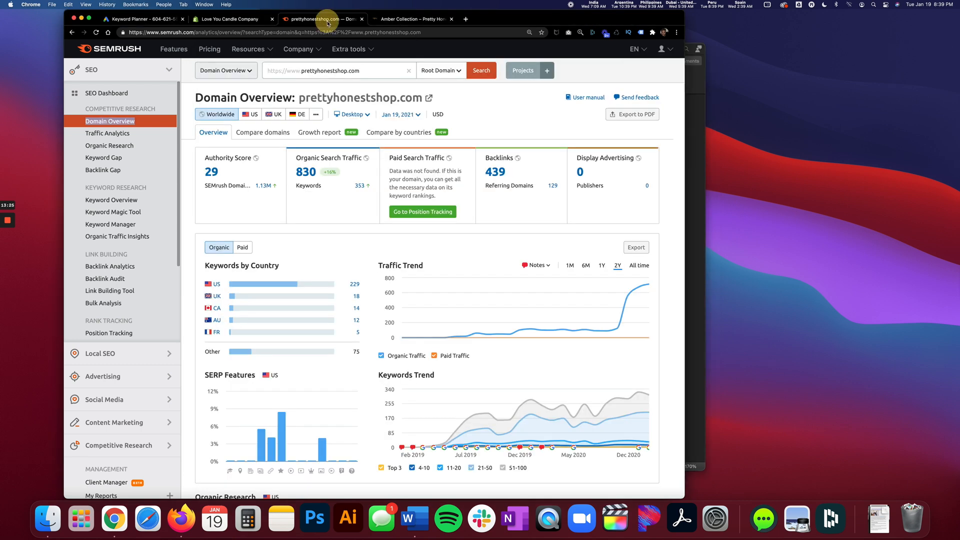
right_click(106, 125)
left_click(130, 121)
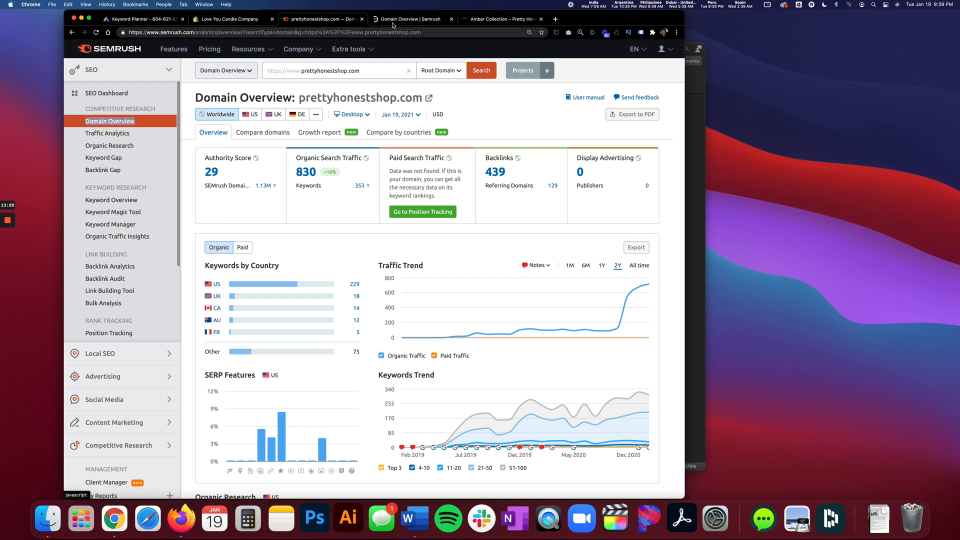
triple_click(326, 70)
key("super+v")
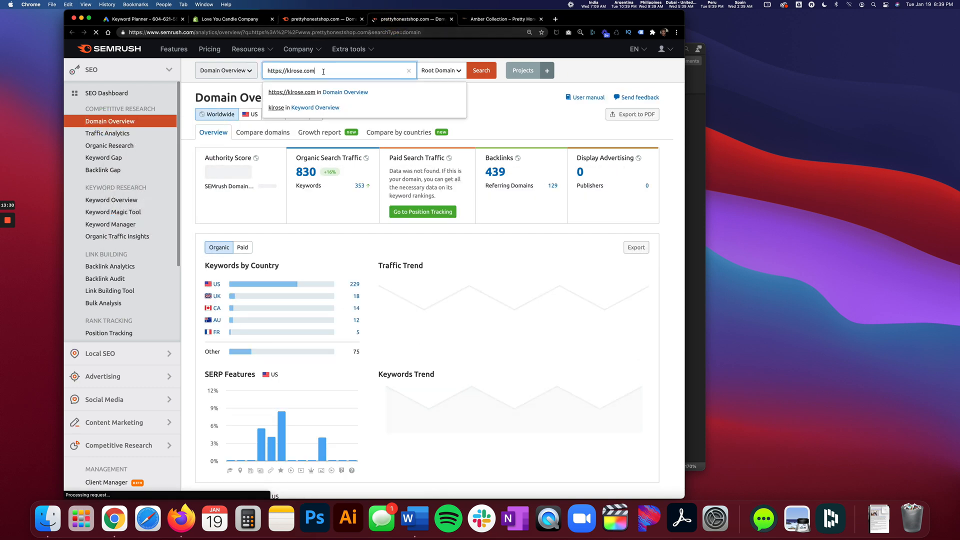
key("Return")
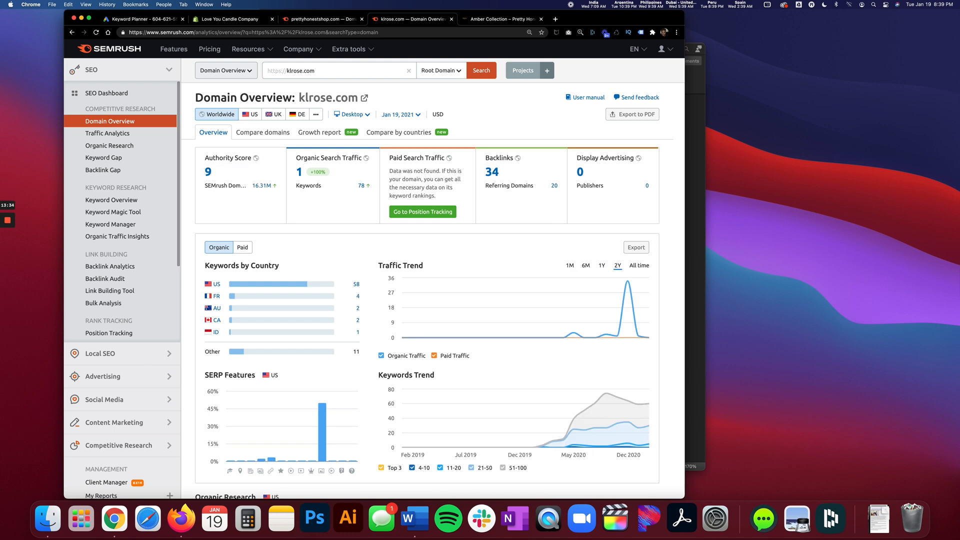
mouse_move(631, 297)
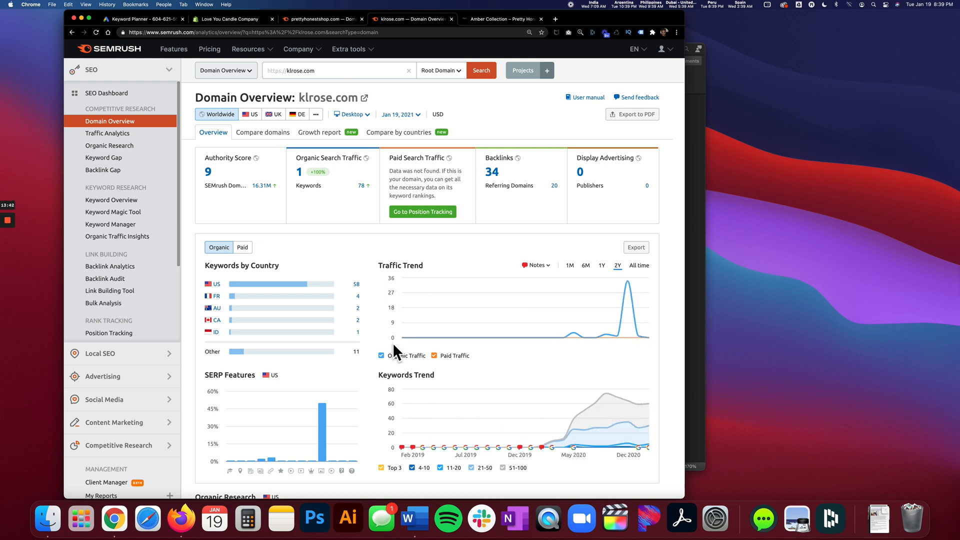
Switch to Word and copy the Brooklyn Candle Studio web address from the competitor list.
left_click(415, 519)
left_click_drag(501, 245, 391, 245)
right_click(411, 247)
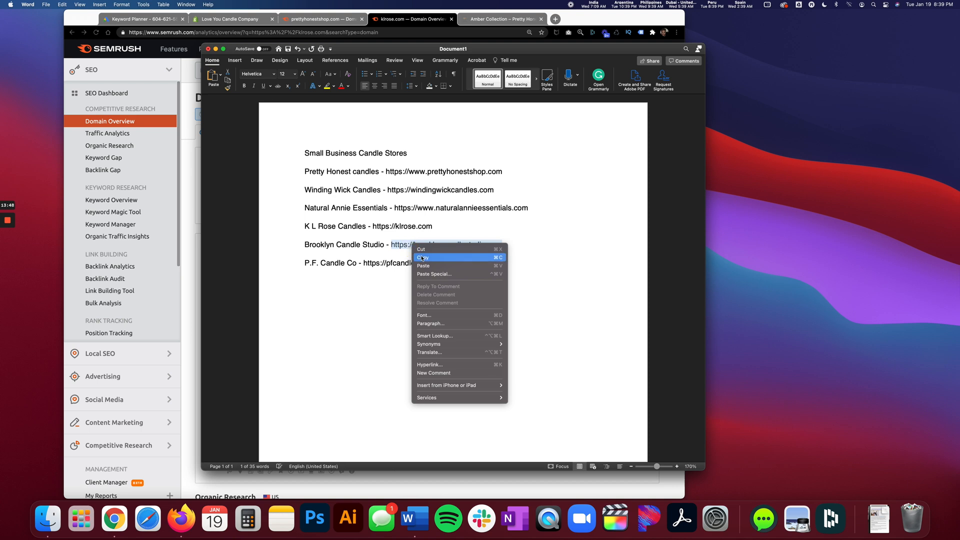
left_click(423, 258)
key("super+Tab")
left_click(340, 70)
key("super+a")
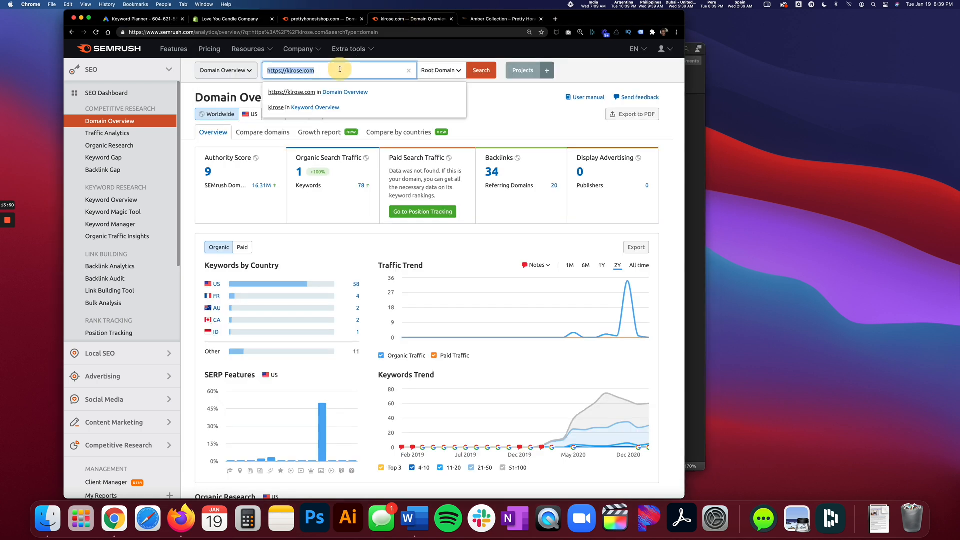
key("super+v")
key("Return")
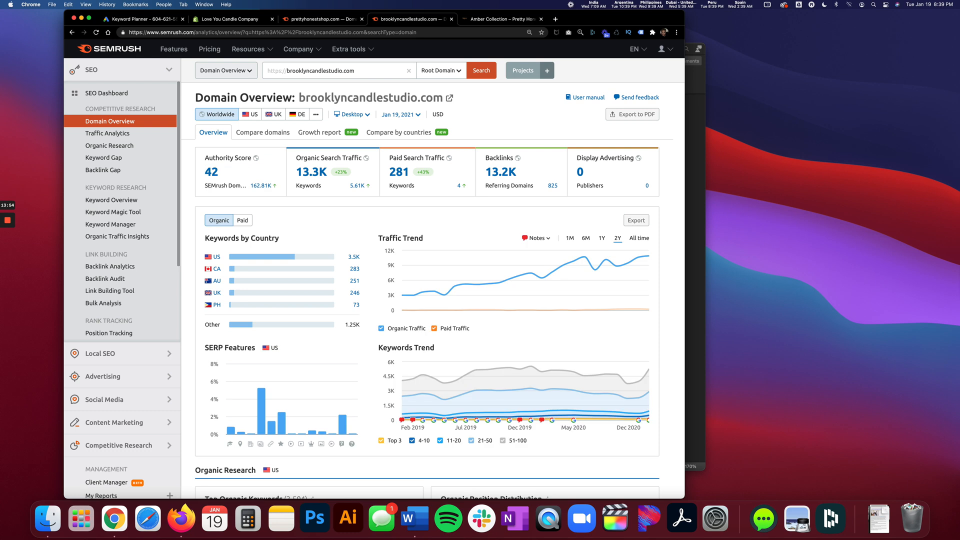
Compare the brooklyncandlestudio.com report with the prettyhonestshop.com report and move the Brooklyn tab ahead of it.
left_click(320, 19)
left_click(404, 20)
left_click_drag(402, 22, 312, 20)
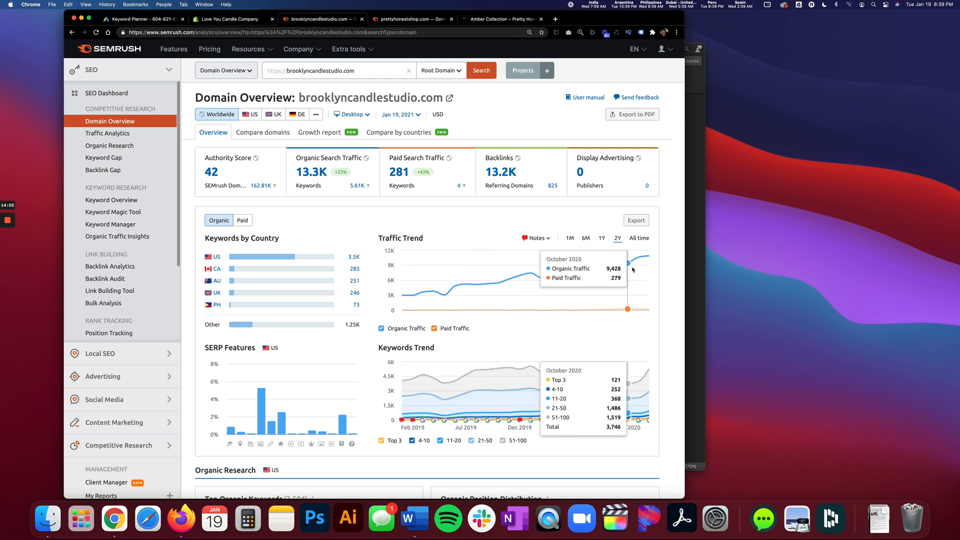
left_click(412, 21)
Switch to Word and copy the P.F. Candle Co web address from the competitor list.
left_click(421, 528)
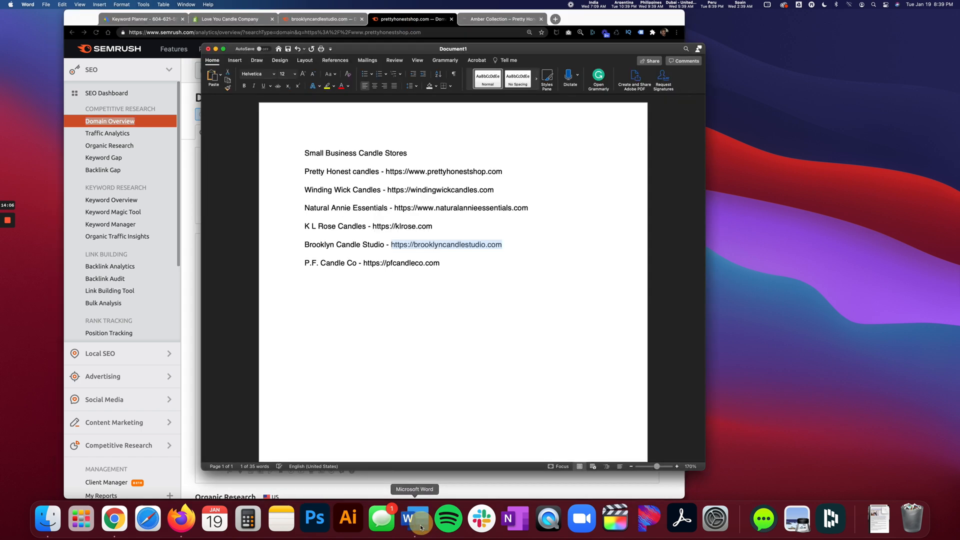
left_click_drag(441, 263, 369, 266)
right_click(369, 266)
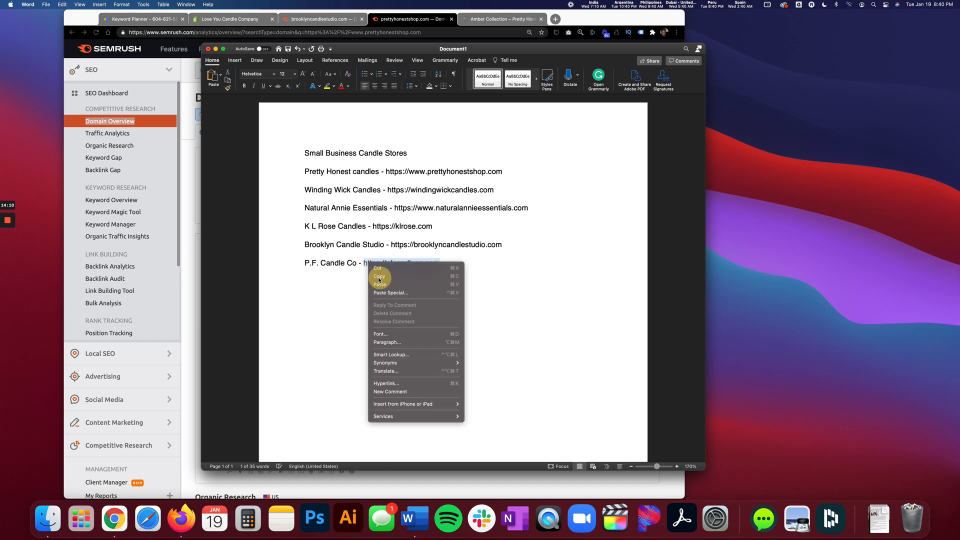
left_click(380, 278)
left_click(415, 20)
left_click(335, 71)
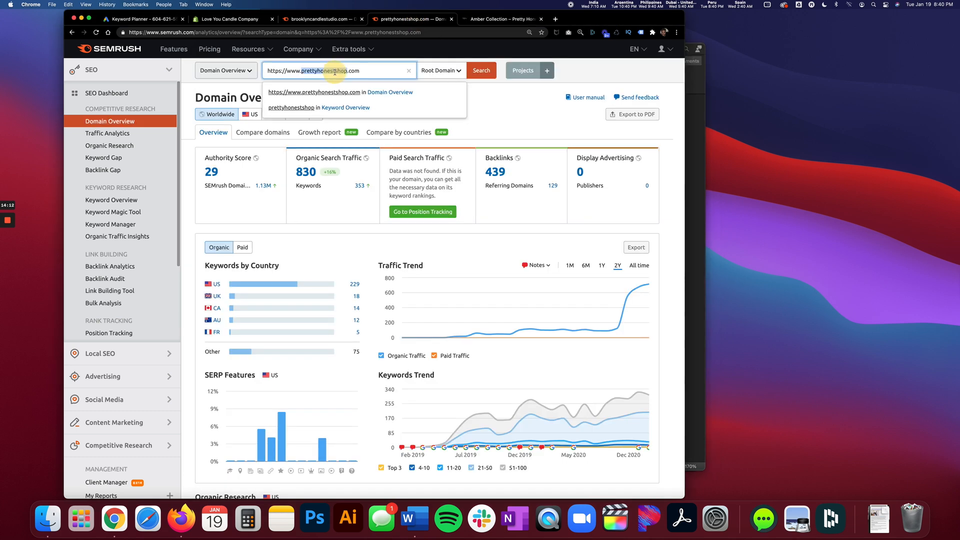
key("super+v")
key("Return")
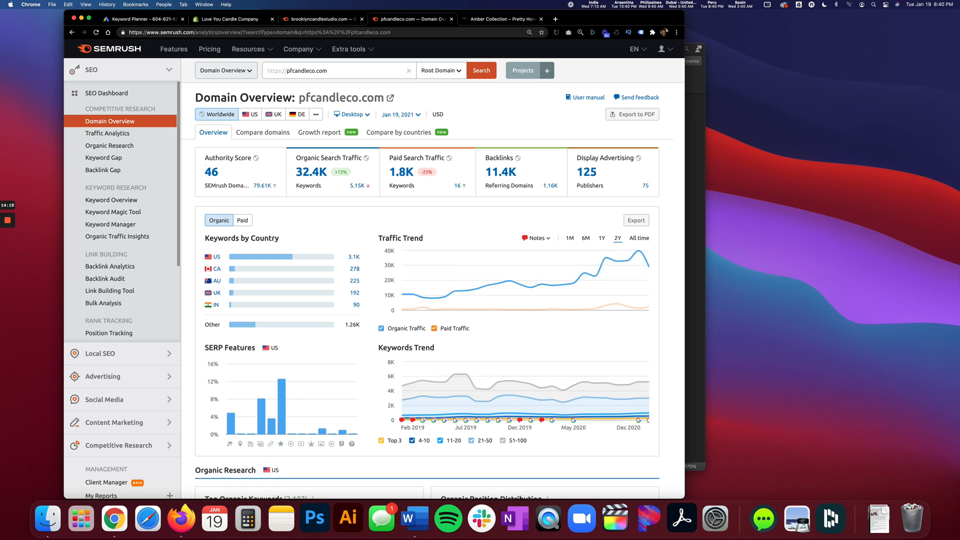
Load pfcandleco.com in the tab showing the Amber Collection and look through the store's home page.
left_click(497, 22)
left_click(315, 32)
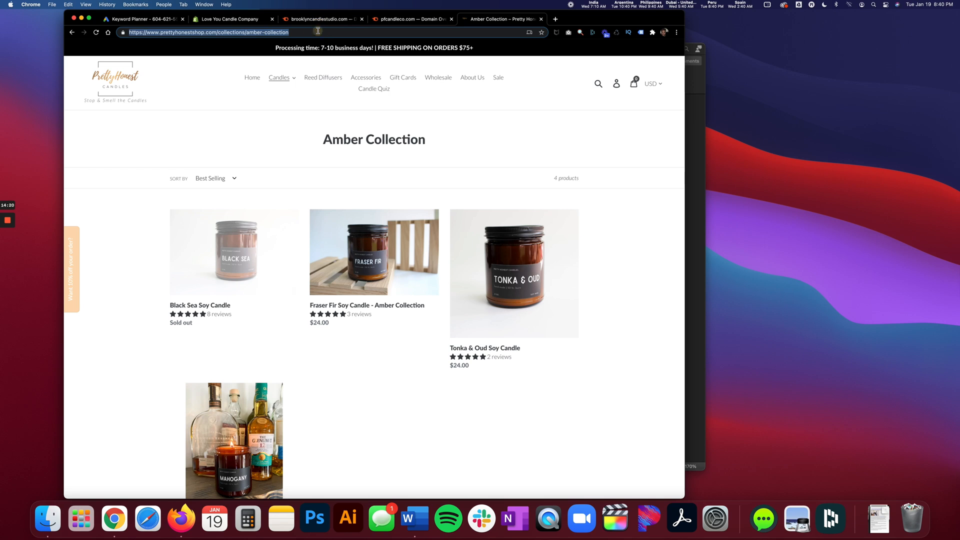
type("pfcandleco.com")
key("Return")
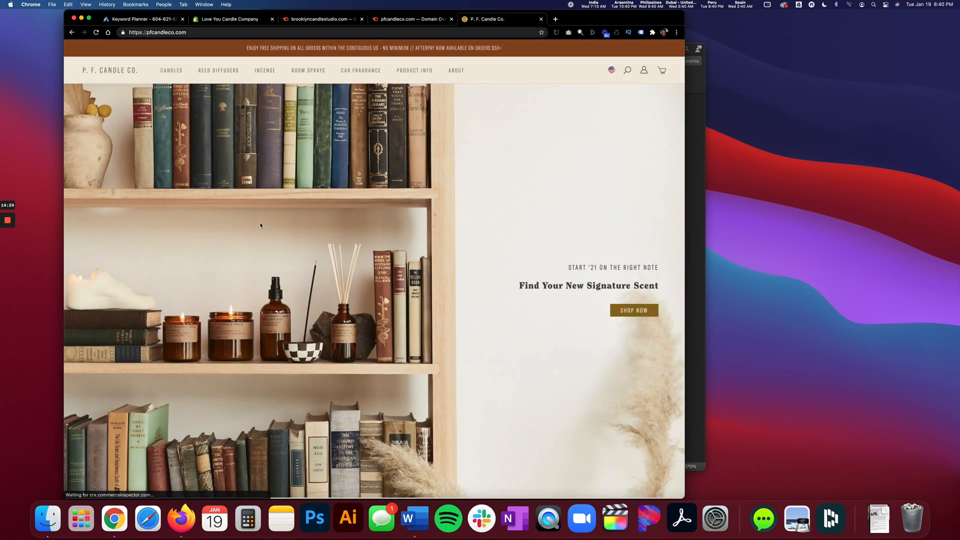
scroll(260, 223, "down", 3)
scroll(260, 225, "down", 15)
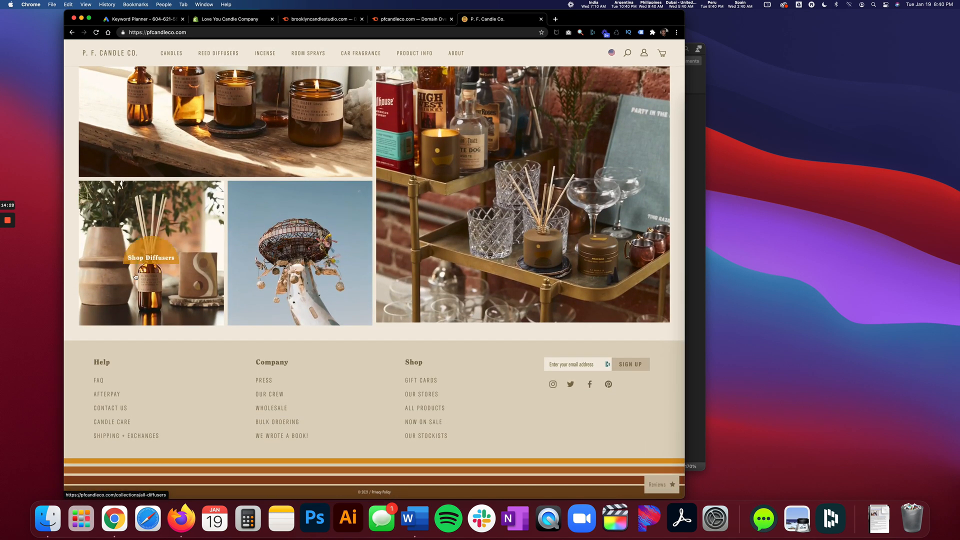
scroll(144, 276, "up", 15)
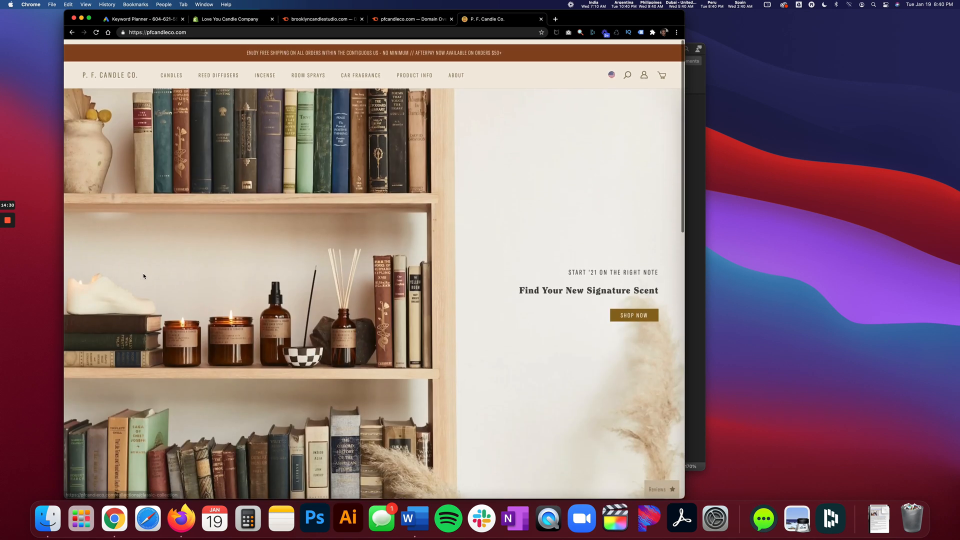
Check P. F. Candle Co.'s site traffic and bestselling products in Commerce Inspector, and close the store tab.
left_click(581, 32)
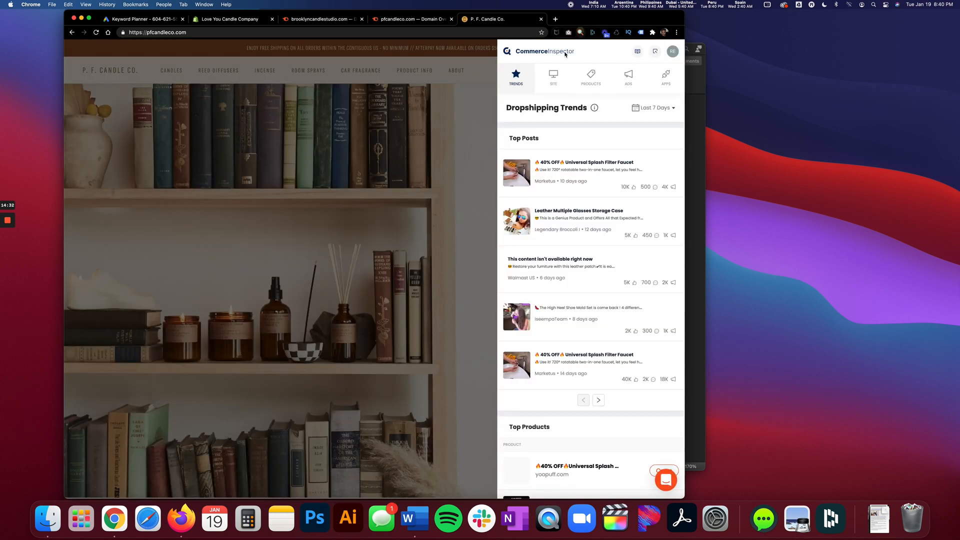
left_click(559, 82)
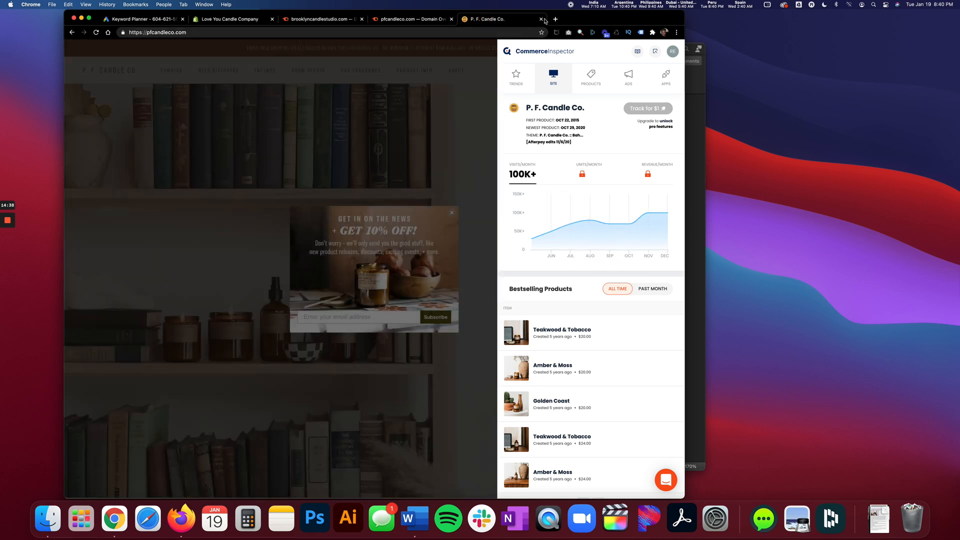
left_click(542, 19)
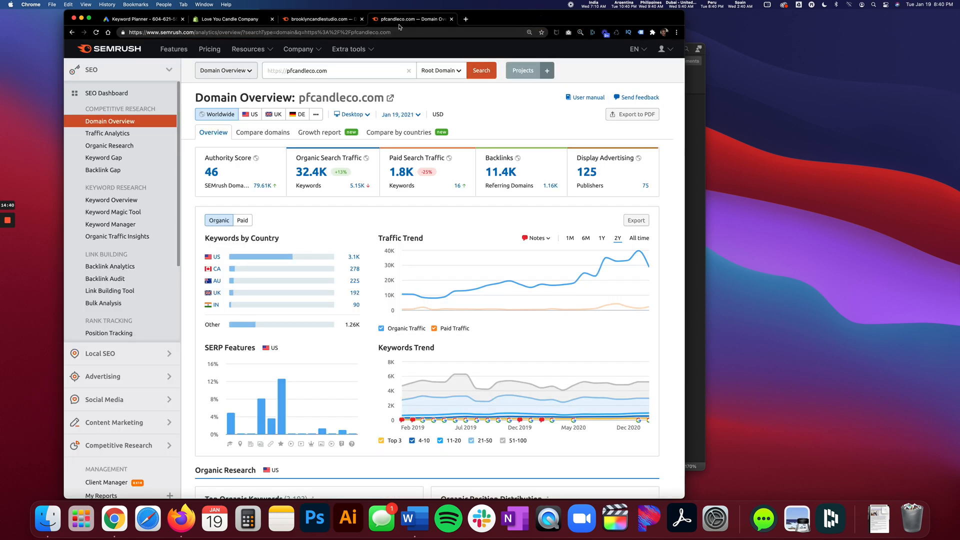
Compare the brooklyncandlestudio.com and pfcandleco.com reports and examine pfcandleco.com's top organic keywords, main competitors and competitive positioning map.
left_click(334, 20)
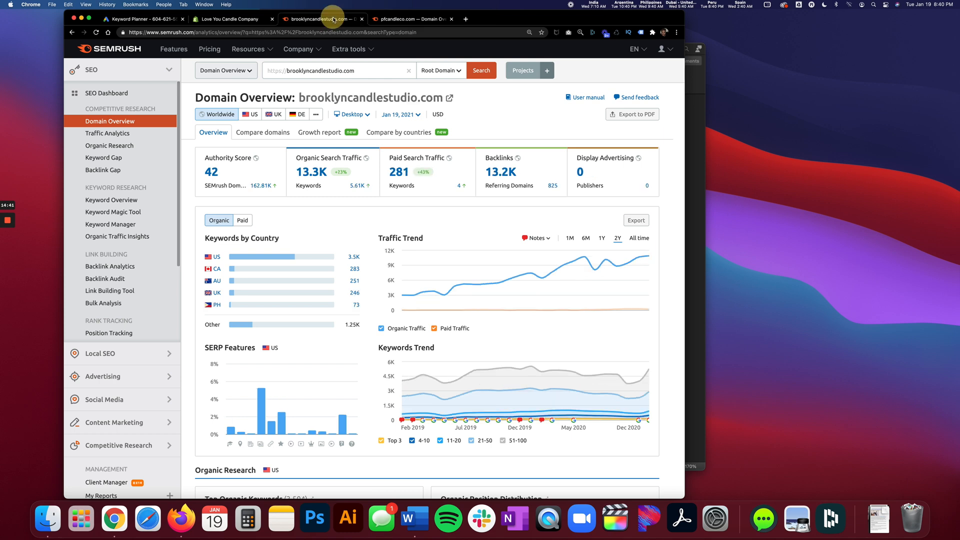
left_click(388, 21)
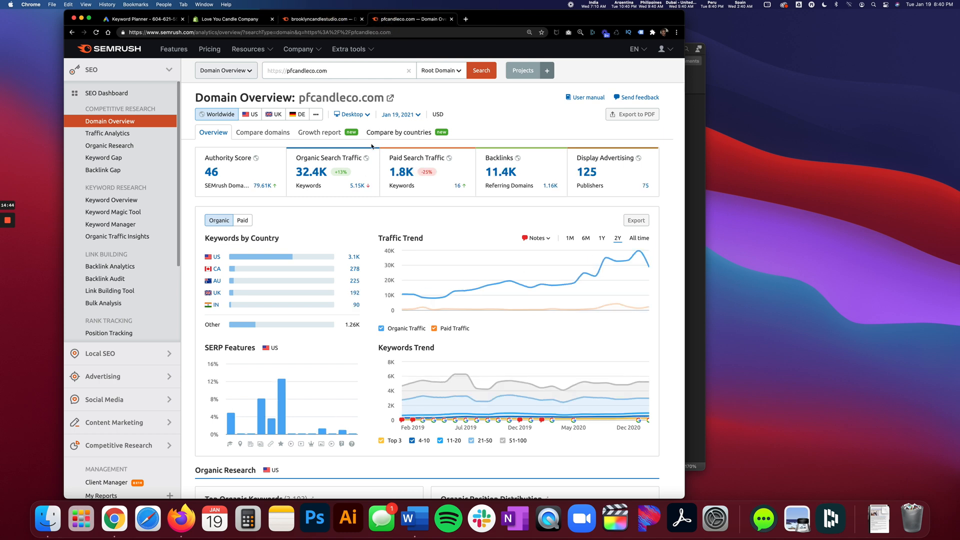
scroll(360, 146, "down", 6)
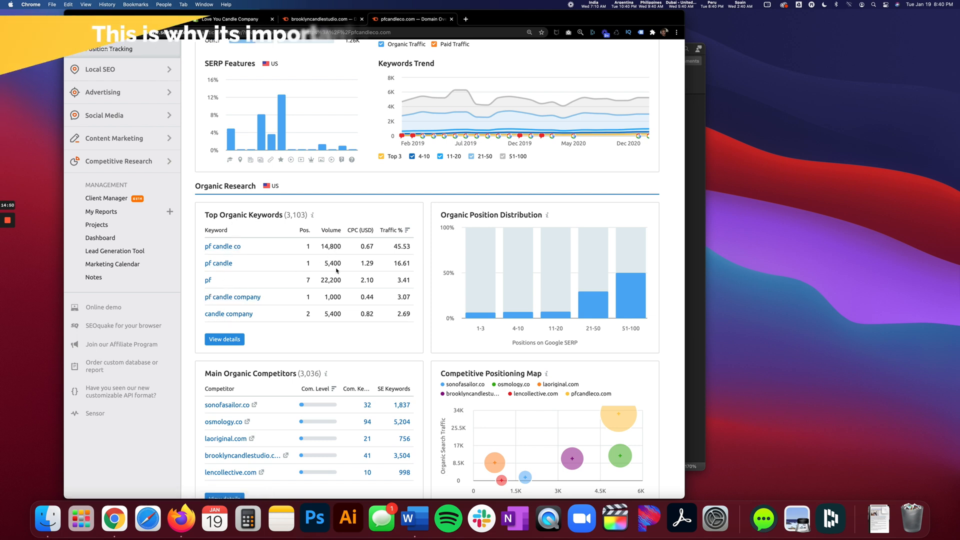
scroll(518, 314, "down", 3)
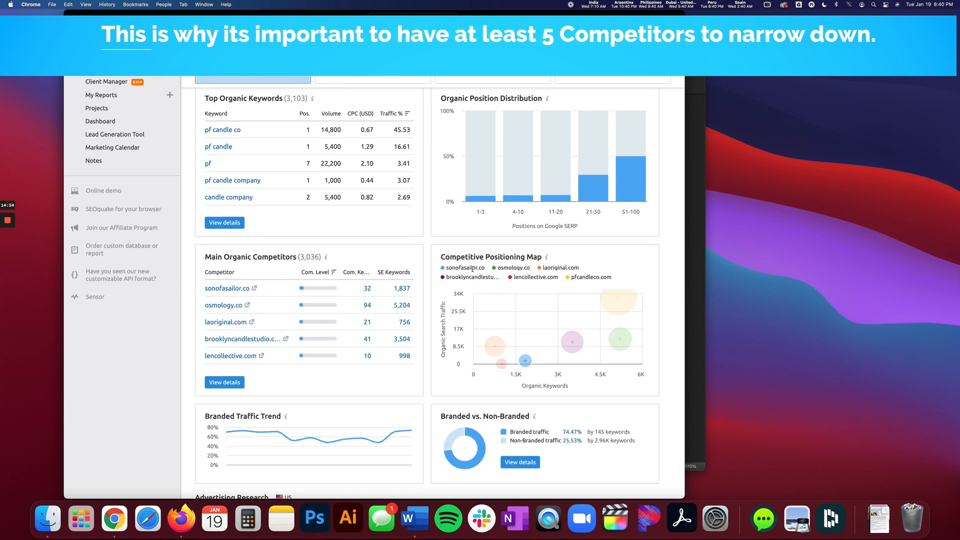
mouse_move(612, 307)
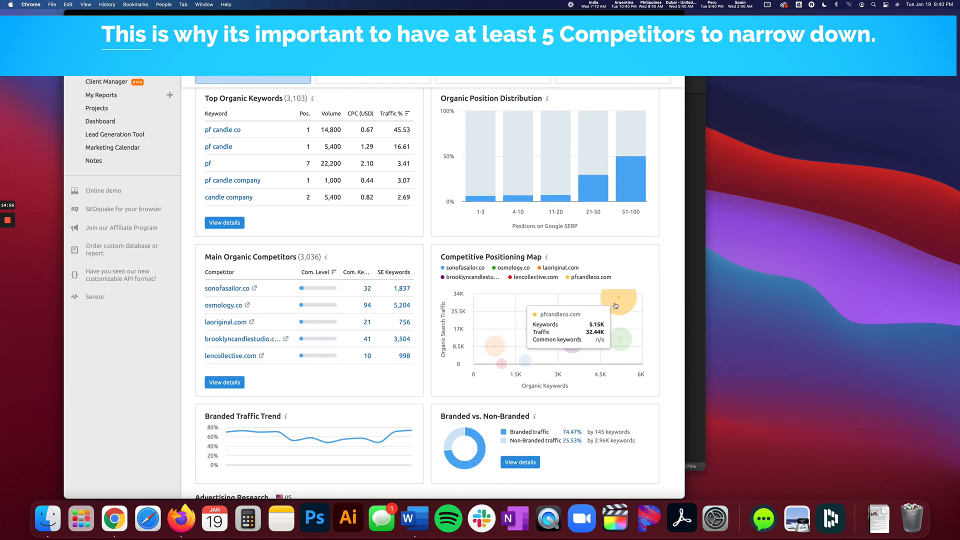
scroll(615, 305, "up", 10)
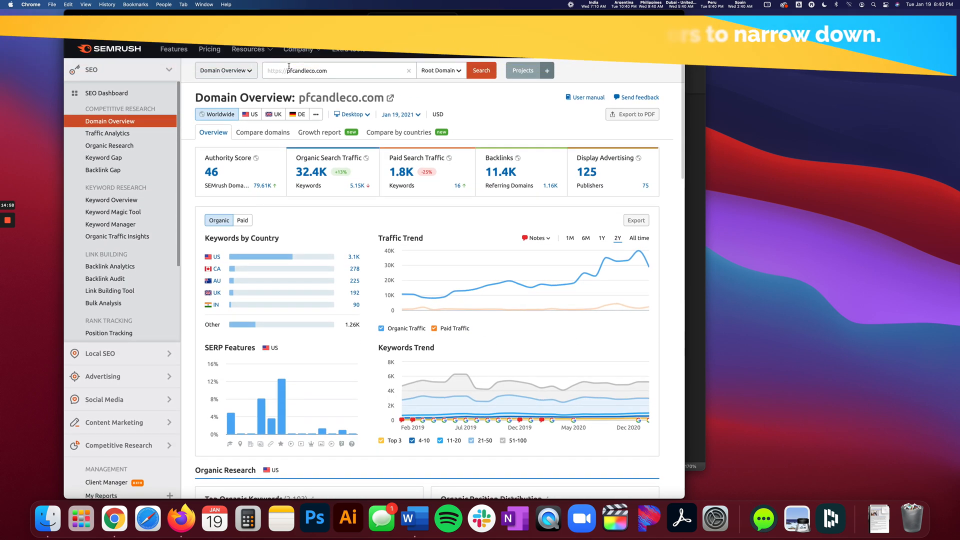
scroll(456, 175, "down", 5)
scroll(457, 175, "down", 4)
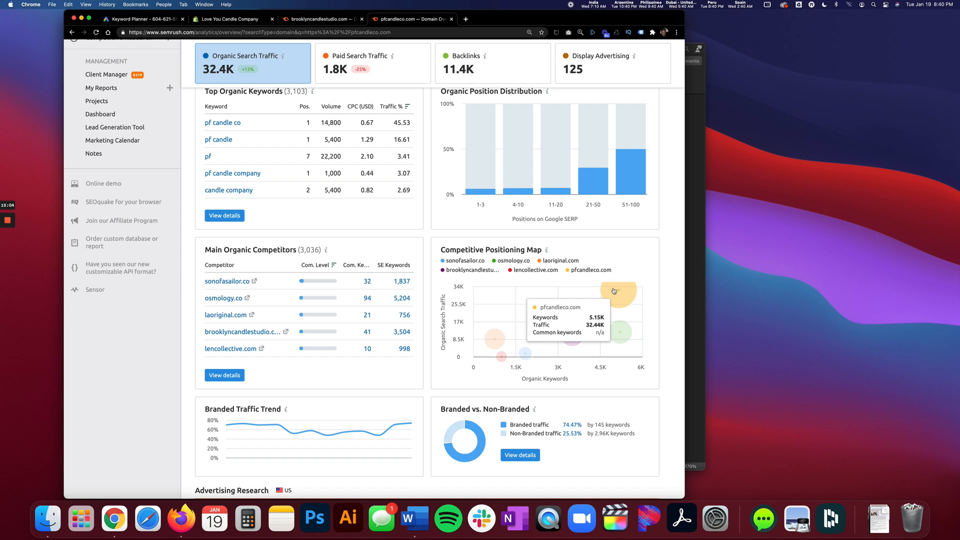
mouse_move(630, 331)
Close the brooklyncandlestudio.com report tab and select the pfcandleco.com address in the remaining domain overview.
left_click(361, 19)
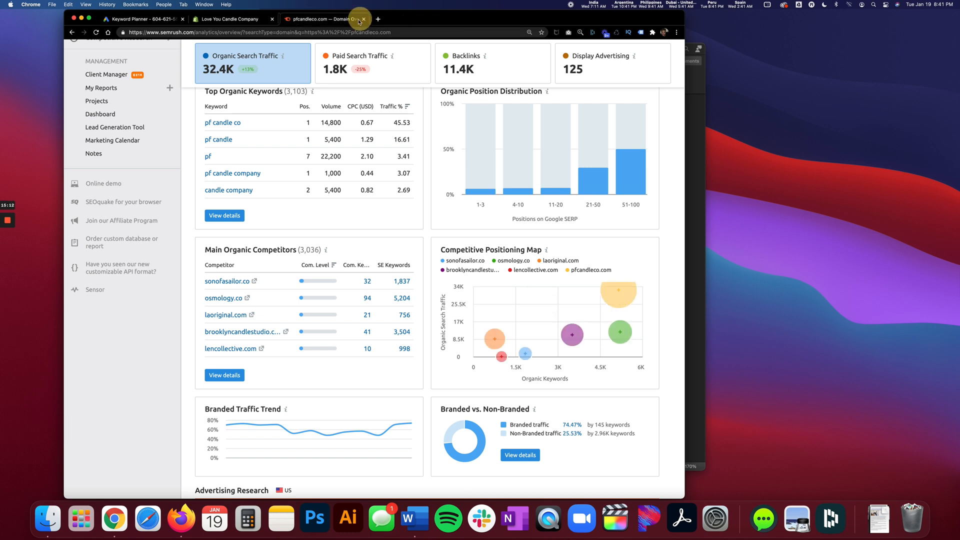
scroll(329, 103, "up", 5)
scroll(329, 103, "up", 3)
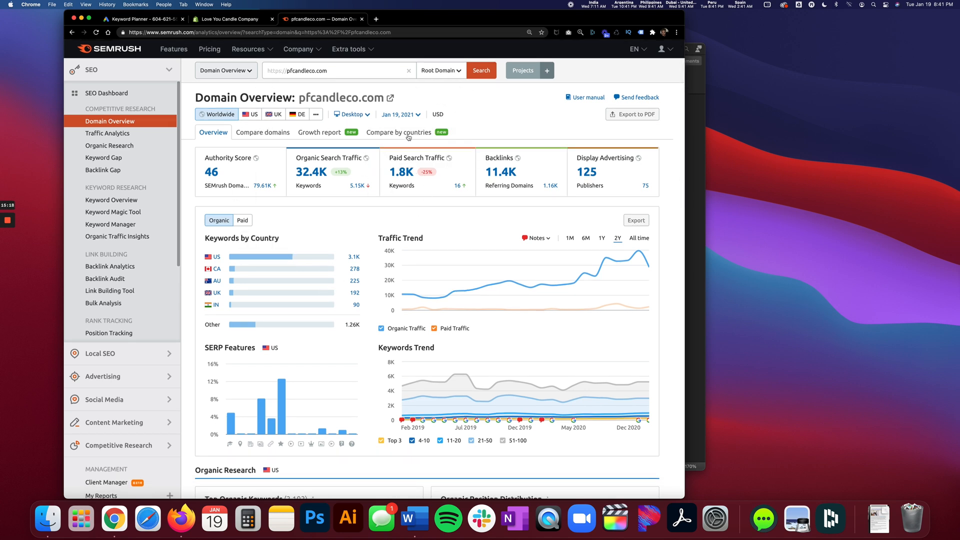
left_click(307, 71)
key("super+c")
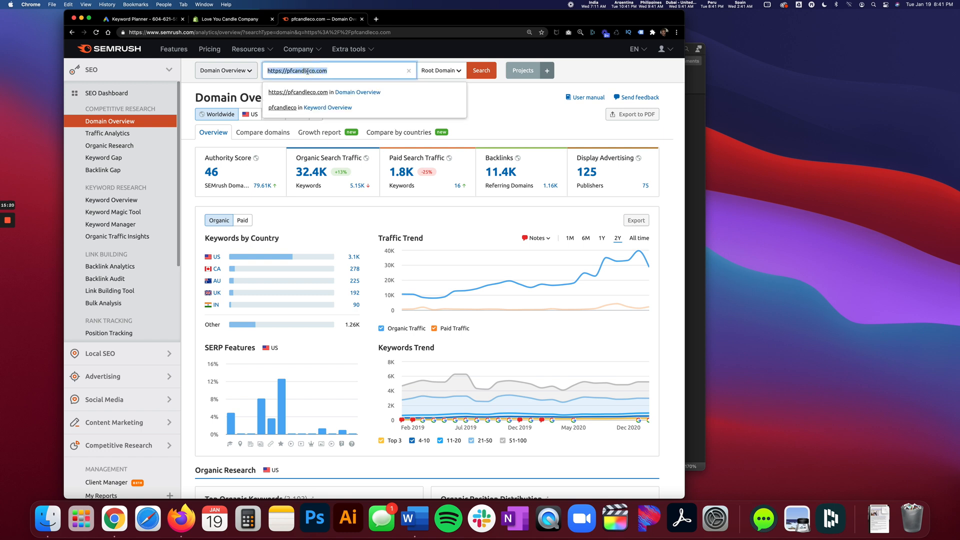
left_click(376, 19)
key("super+v")
key("Return")
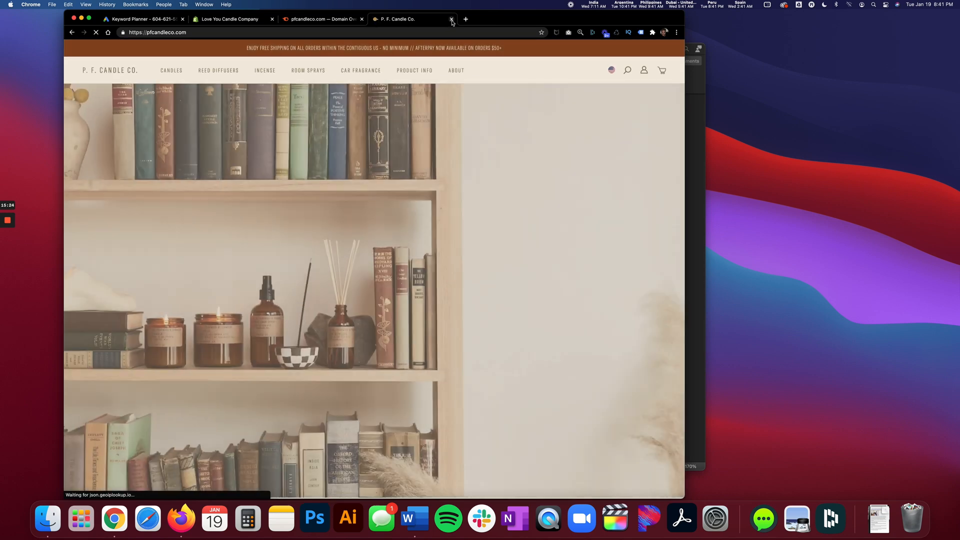
left_click(451, 19)
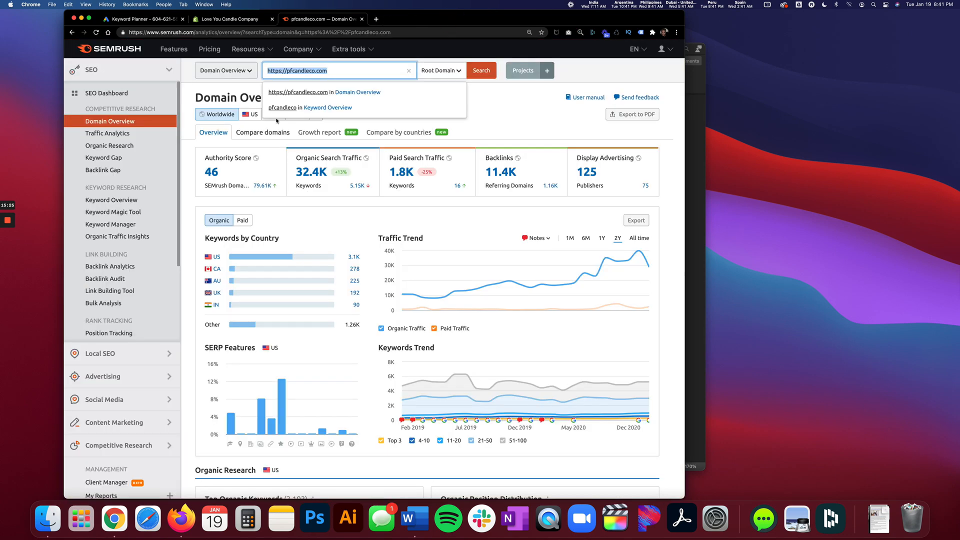
left_click(143, 19)
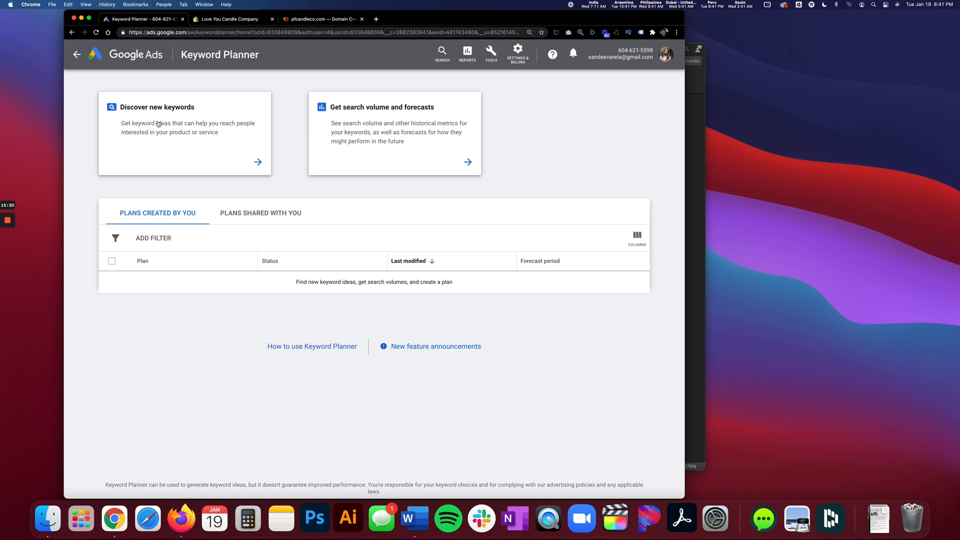
left_click(214, 164)
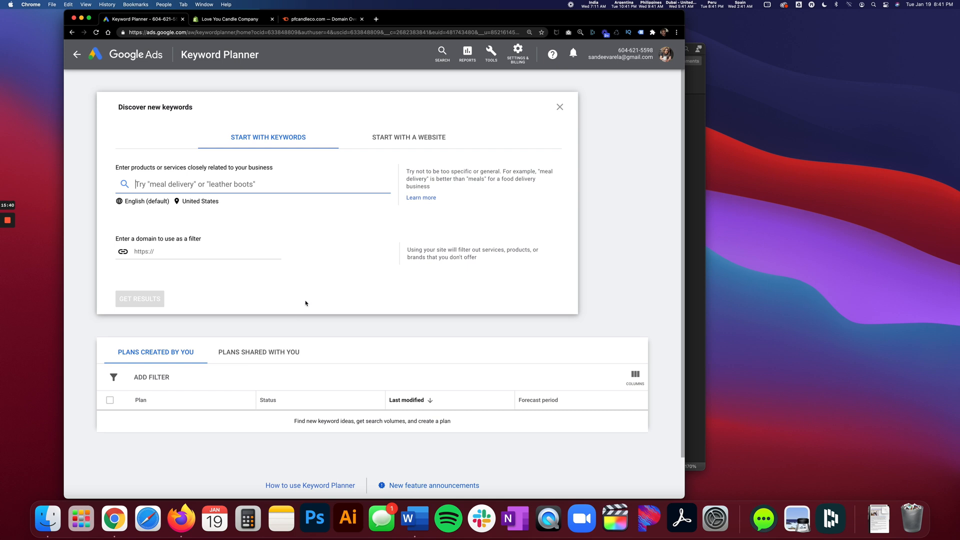
left_click(378, 139)
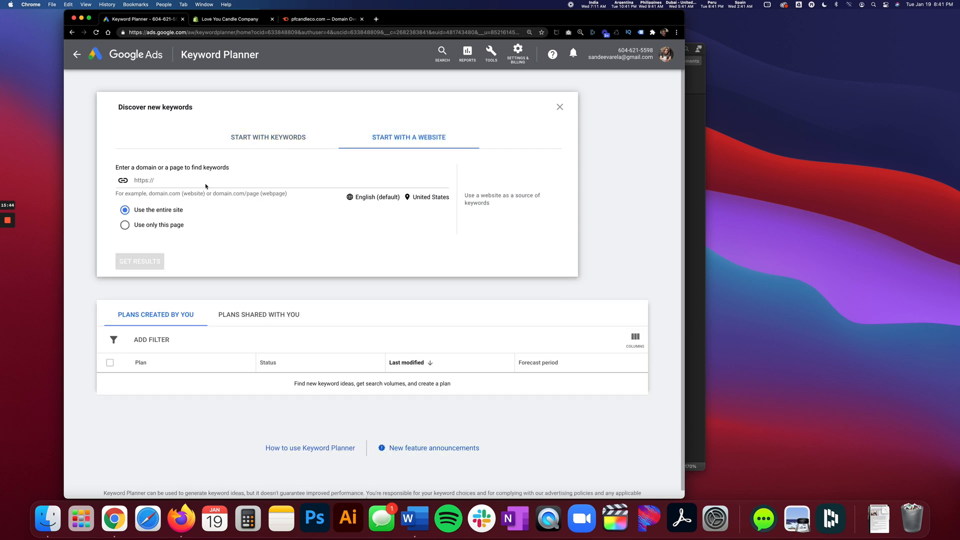
left_click(171, 181)
key("super+v")
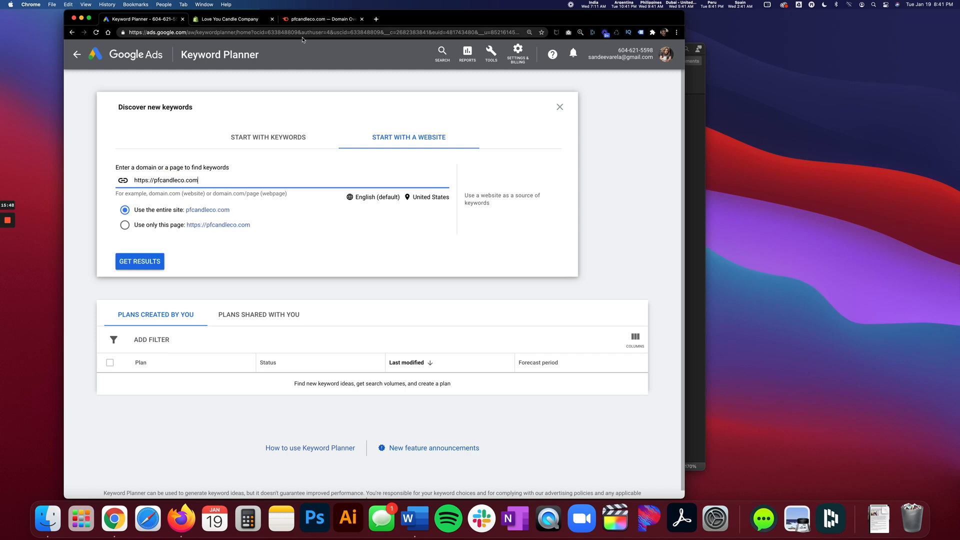
Get keyword ideas for the entire pfcandleco.com site and dismiss the Refine keywords pane.
left_click(305, 19)
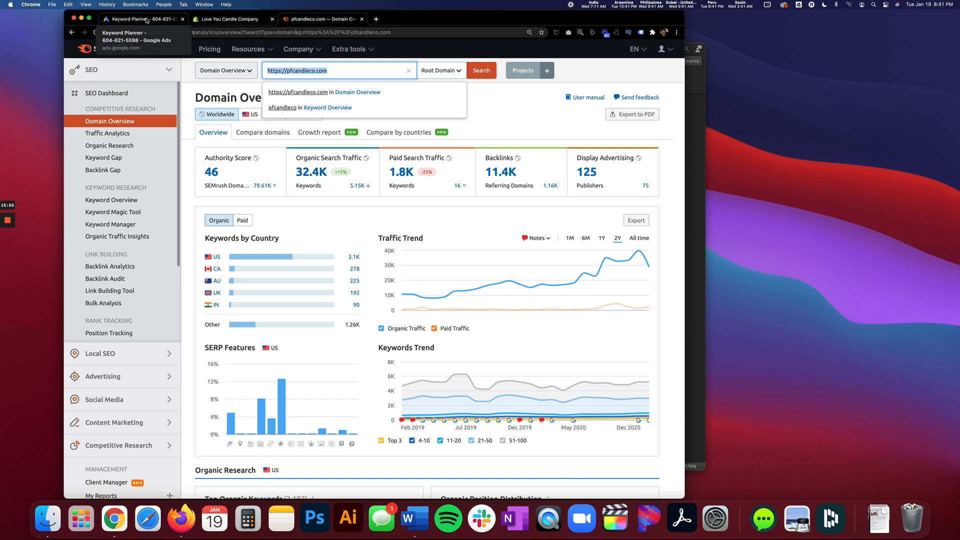
left_click(147, 19)
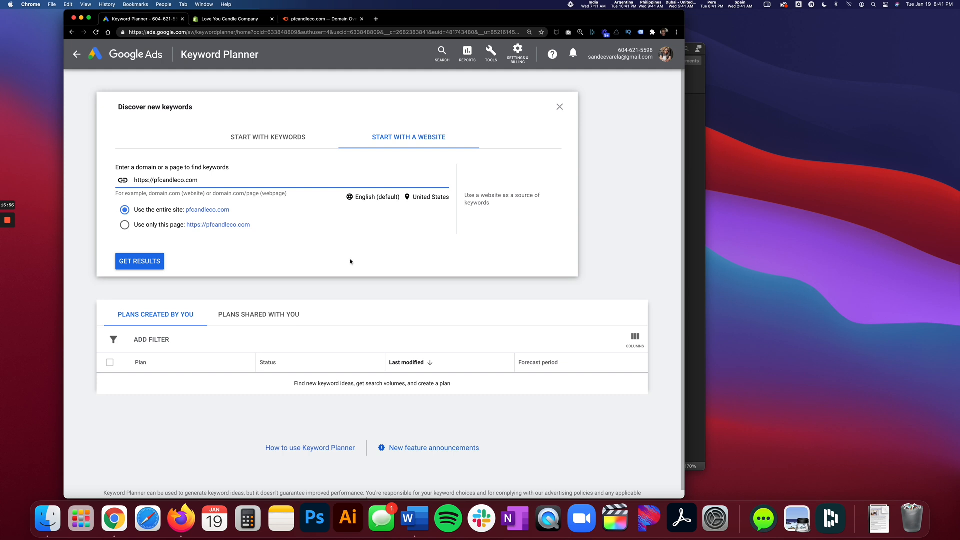
left_click(154, 264)
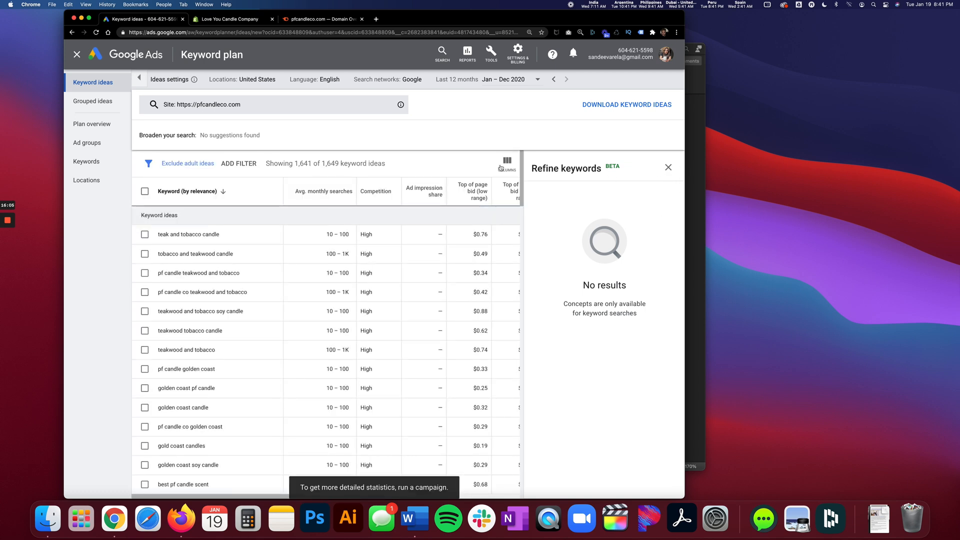
left_click(668, 167)
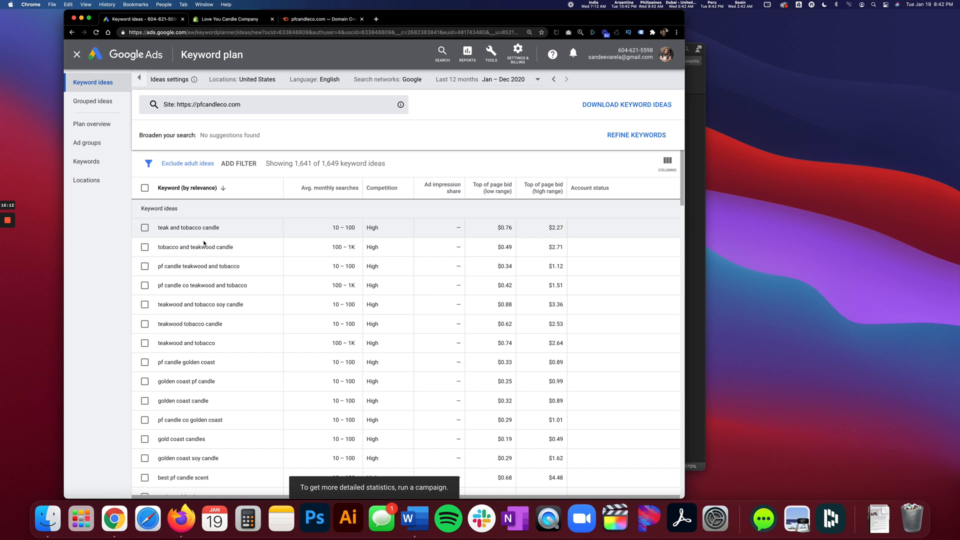
Look through the keyword ideas for pfcandleco.com and check the Refine keywords options.
scroll(215, 332, "down", 2)
scroll(214, 332, "up", 2)
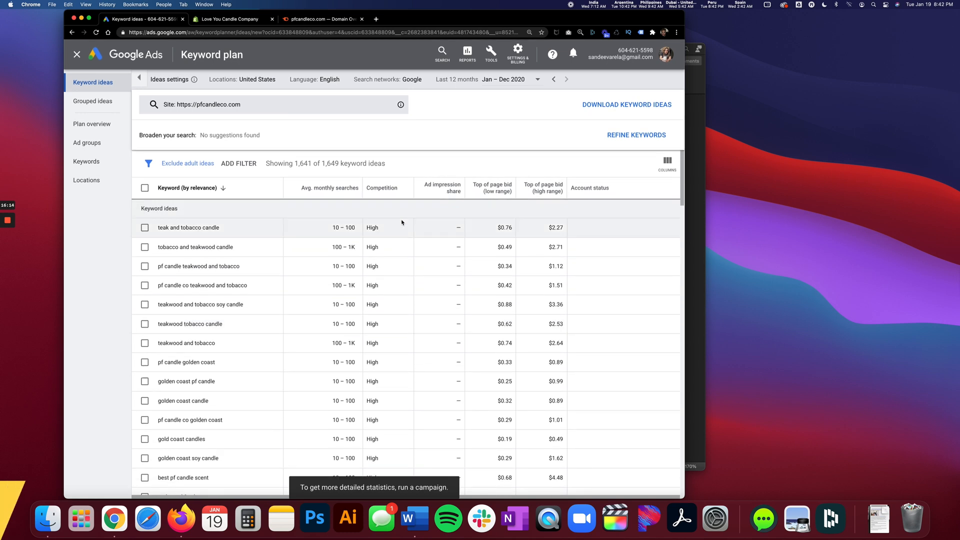
scroll(251, 375, "down", 10)
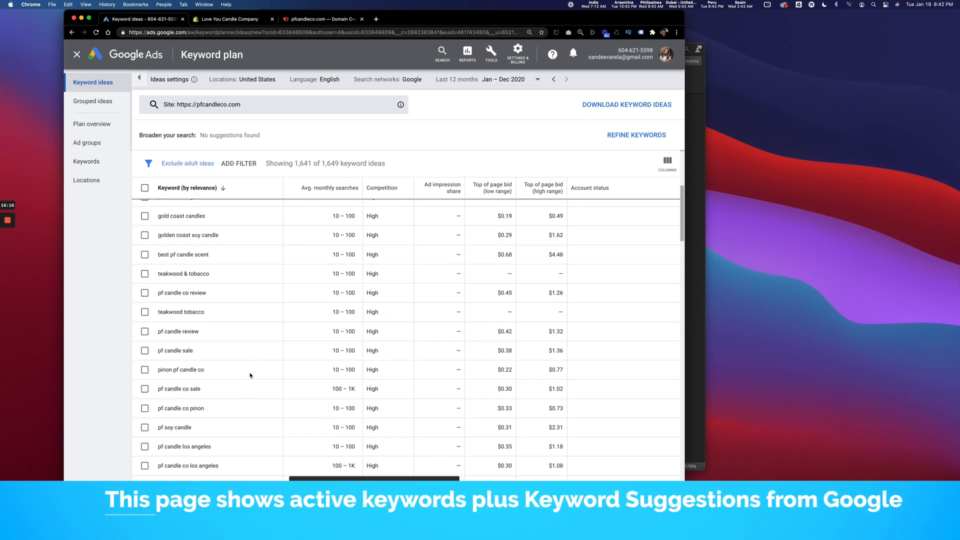
scroll(251, 375, "down", 20)
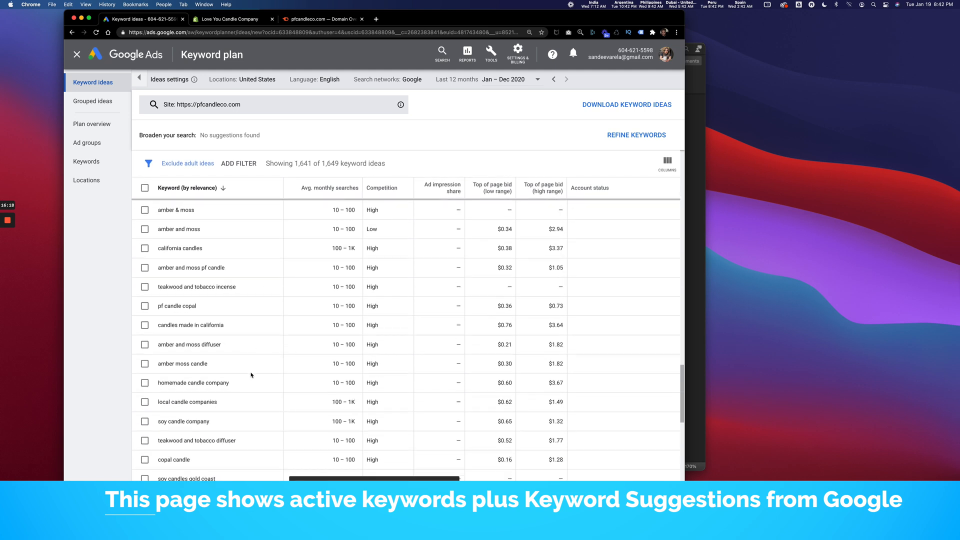
scroll(251, 372, "up", 20)
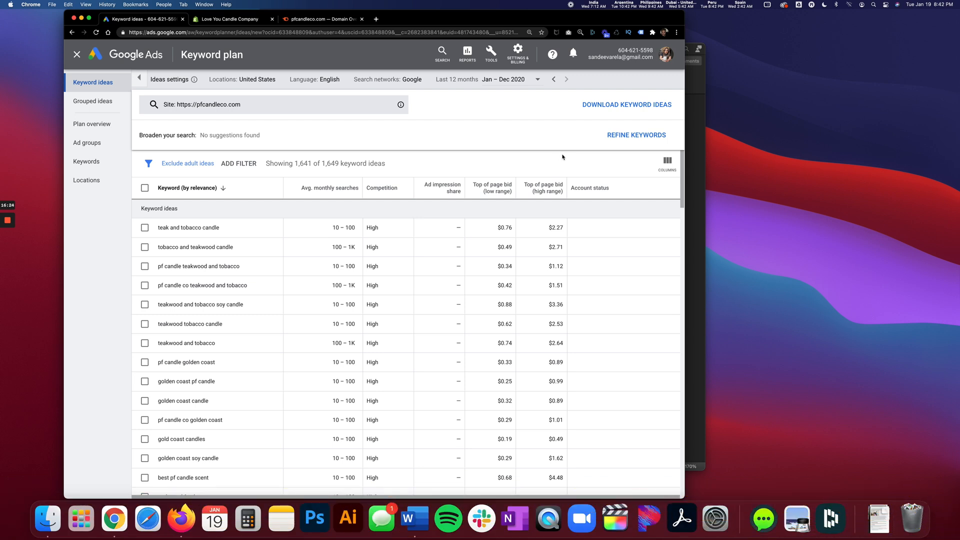
left_click(623, 136)
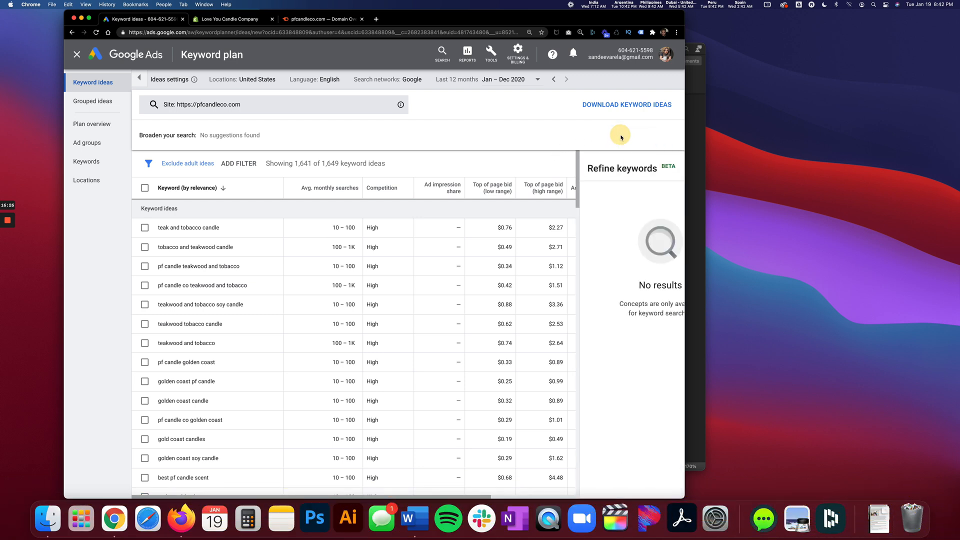
left_click(669, 169)
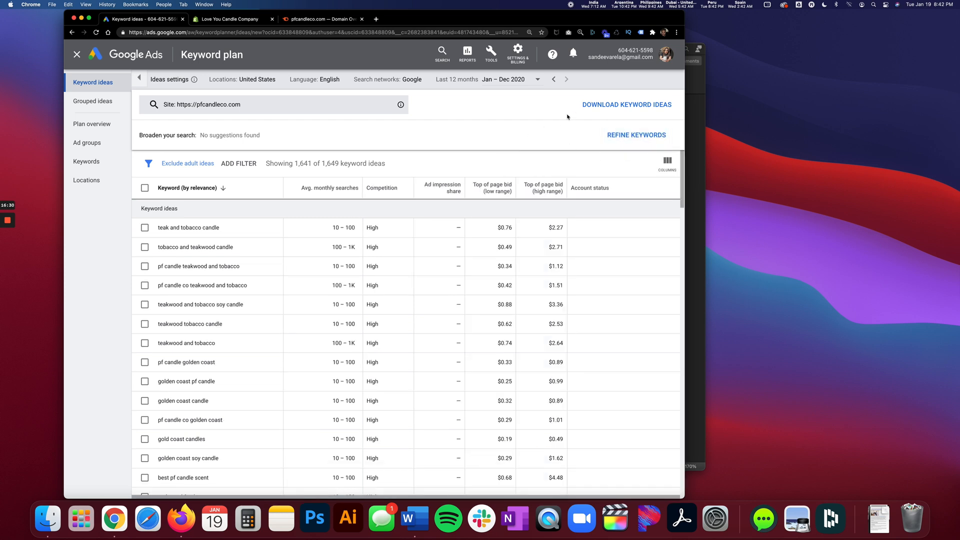
Download the keyword ideas as a .csv file and show the file in its Downloads folder.
left_click(602, 105)
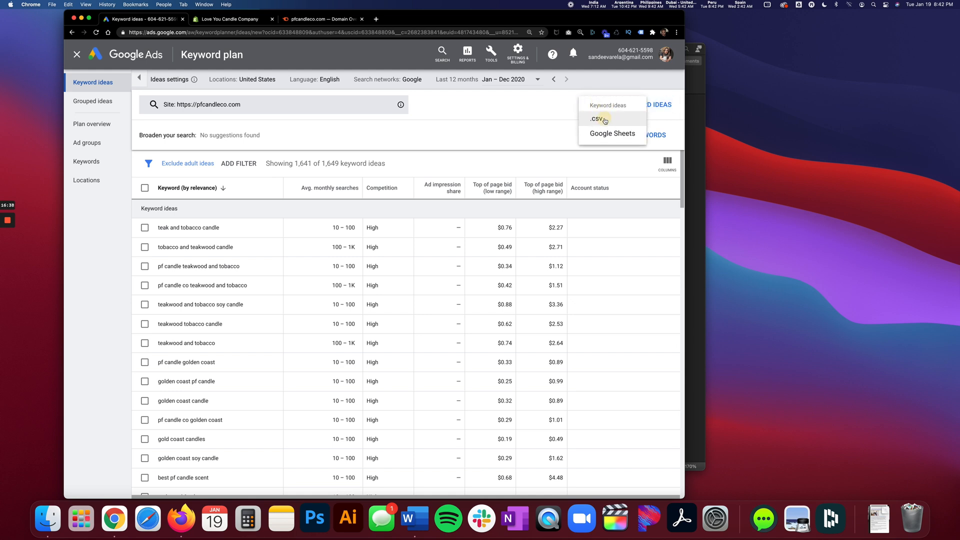
left_click(605, 121)
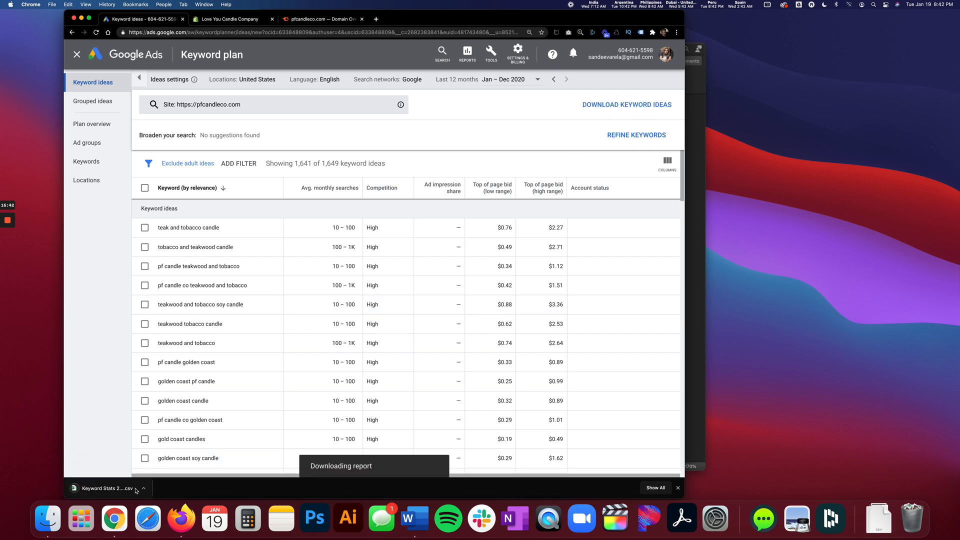
left_click(143, 489)
left_click(157, 463)
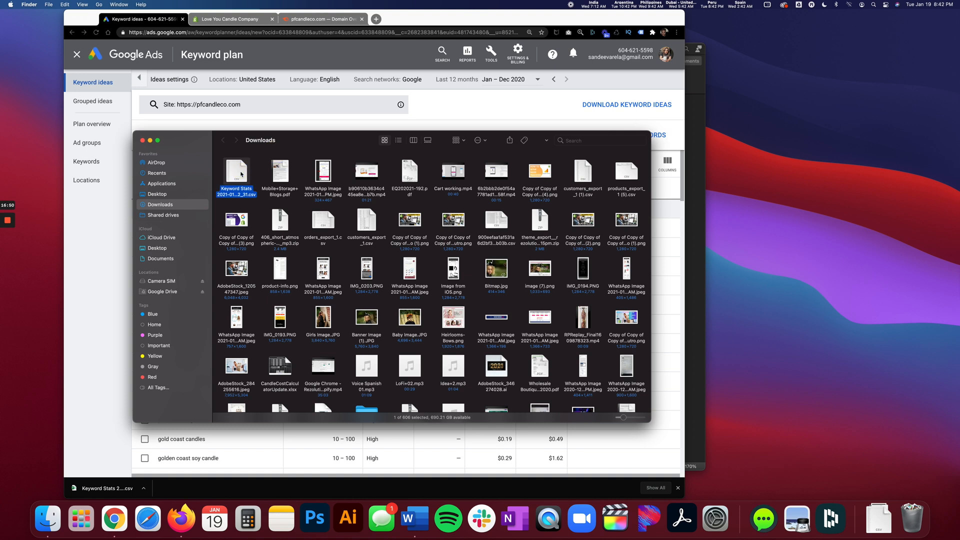
Rename the downloaded keyword file as PF Candle Co Keywords.
type("F Candle Co Keywords")
key("Return")
Reveal the desktop icons, move PF Candle Co Keywords.csv from Downloads to the desktop, and hide the icons again.
left_click(768, 5)
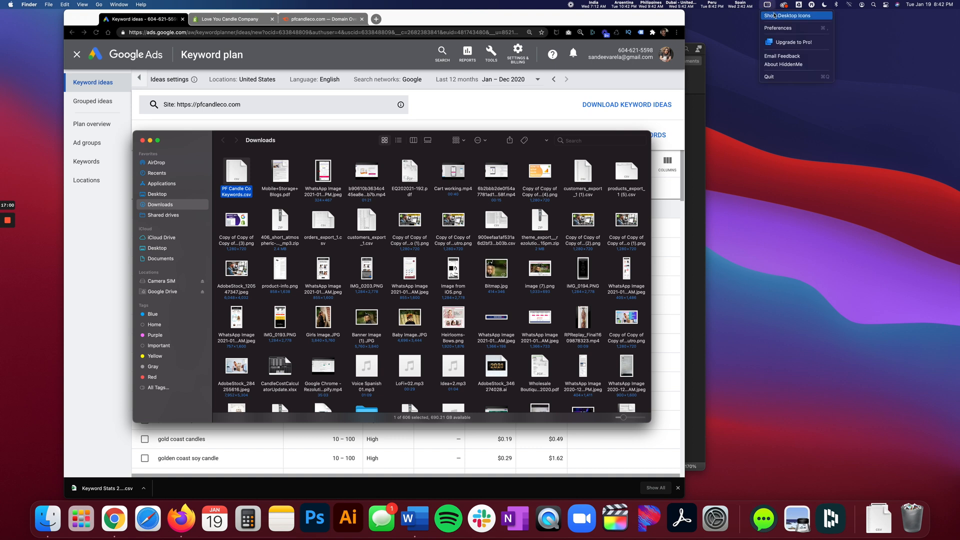
left_click(774, 20)
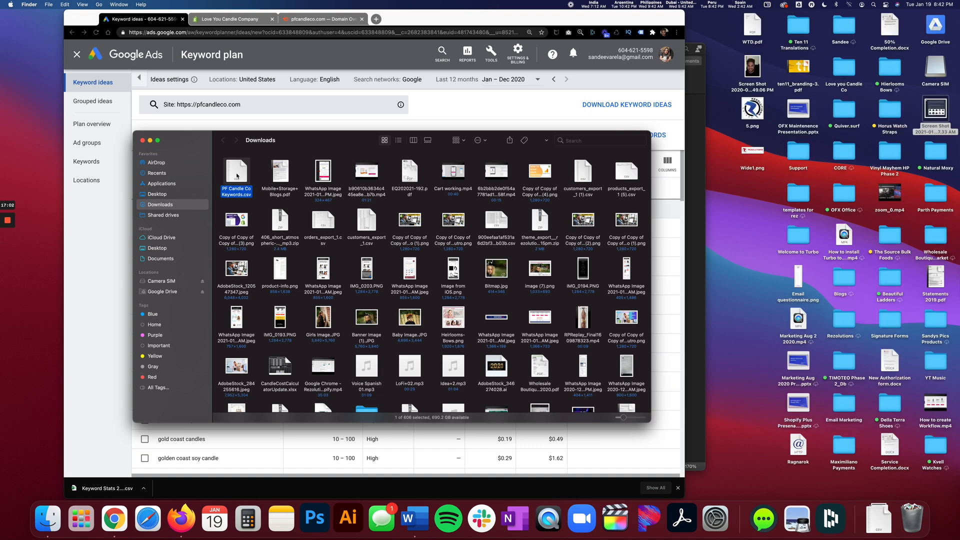
left_click_drag(236, 175, 733, 313)
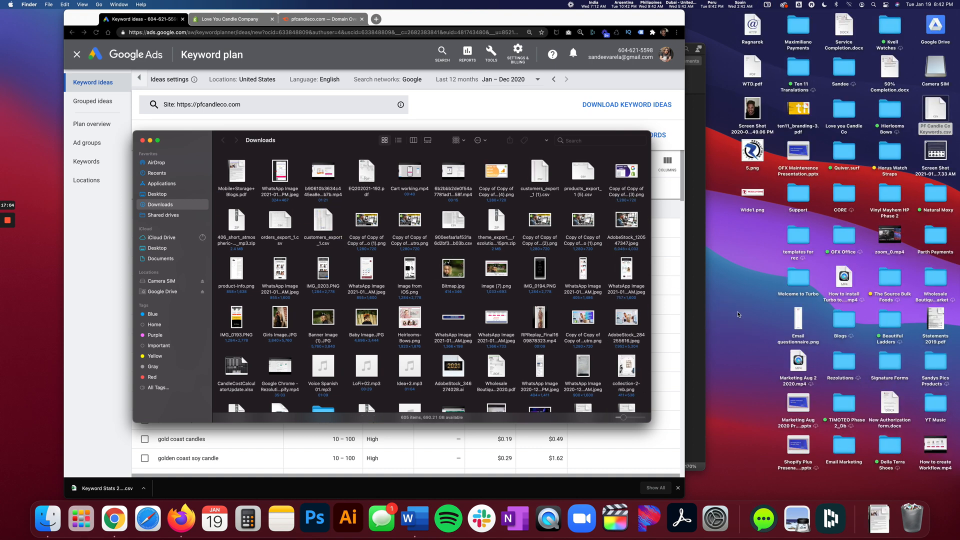
left_click(141, 140)
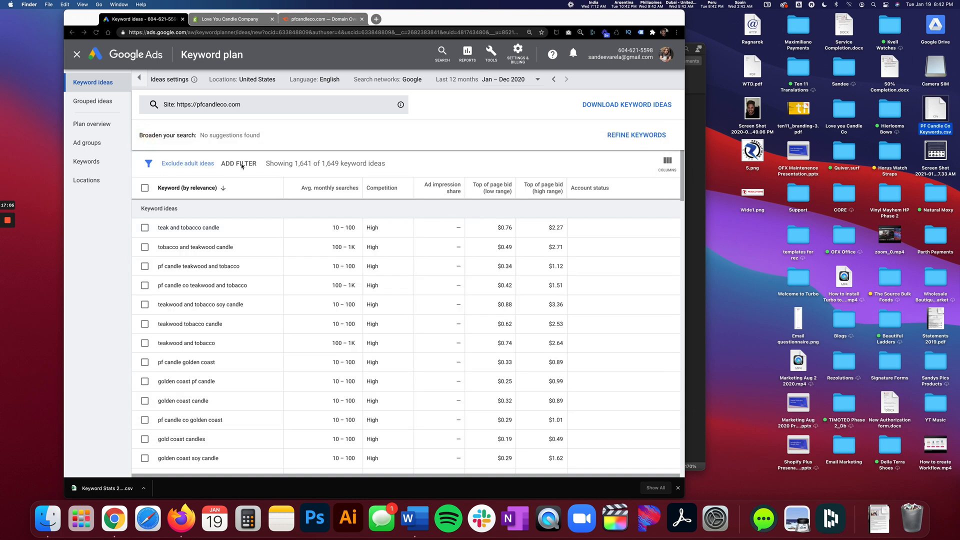
left_click(767, 5)
left_click(774, 20)
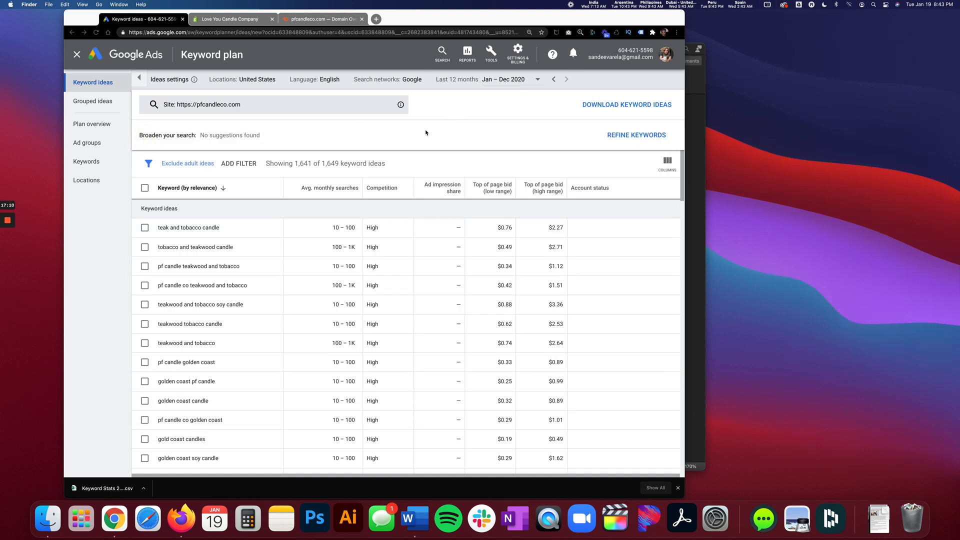
Reopen the Keyword Planner search for pfcandleco.com and switch it to starting with keywords.
left_click(450, 124)
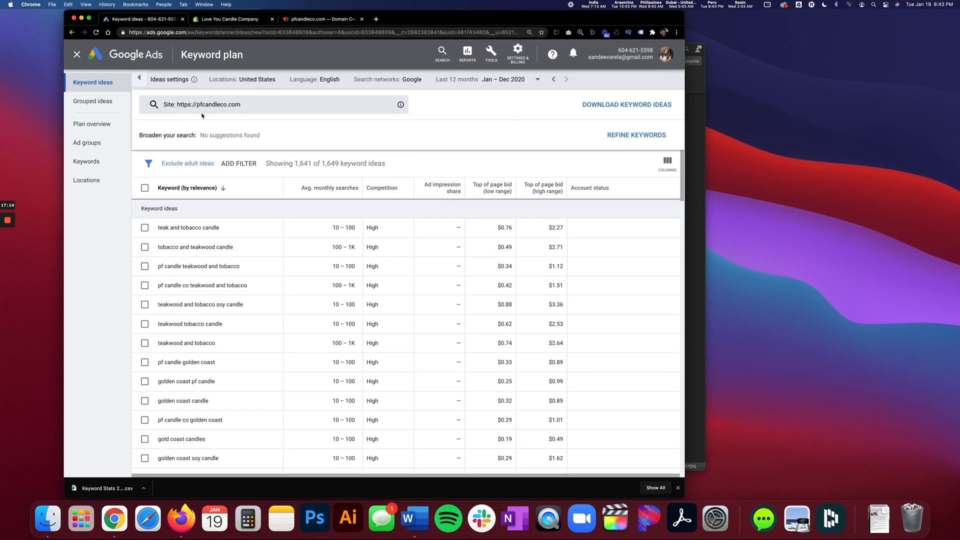
left_click(183, 104)
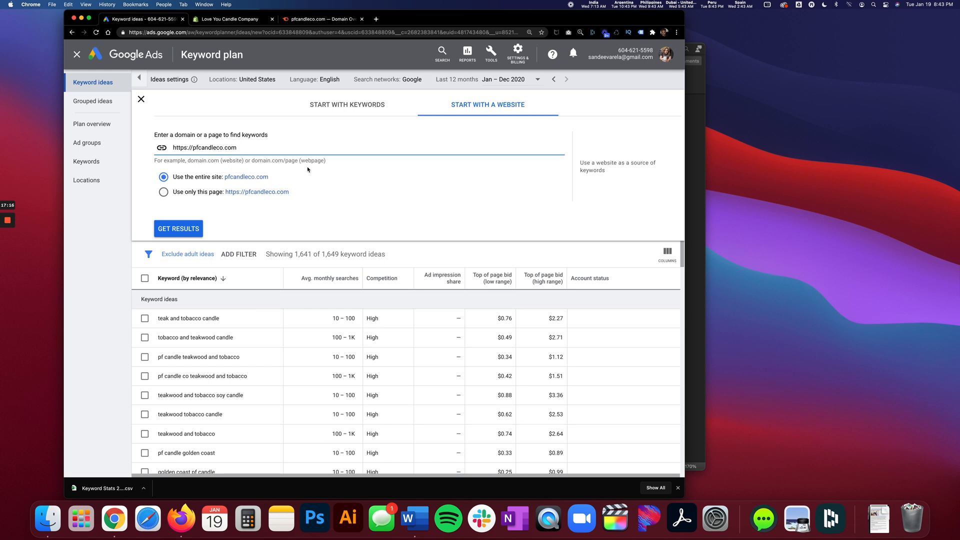
left_click(324, 111)
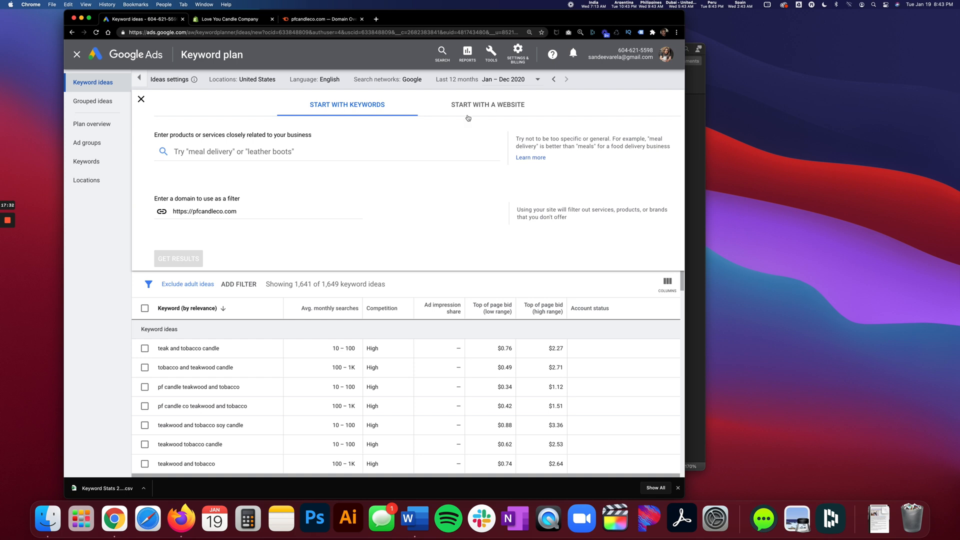
In Semrush, open the full details of pfcandleco.com's top organic keywords and examine the search volumes in the organic positions list.
left_click(302, 20)
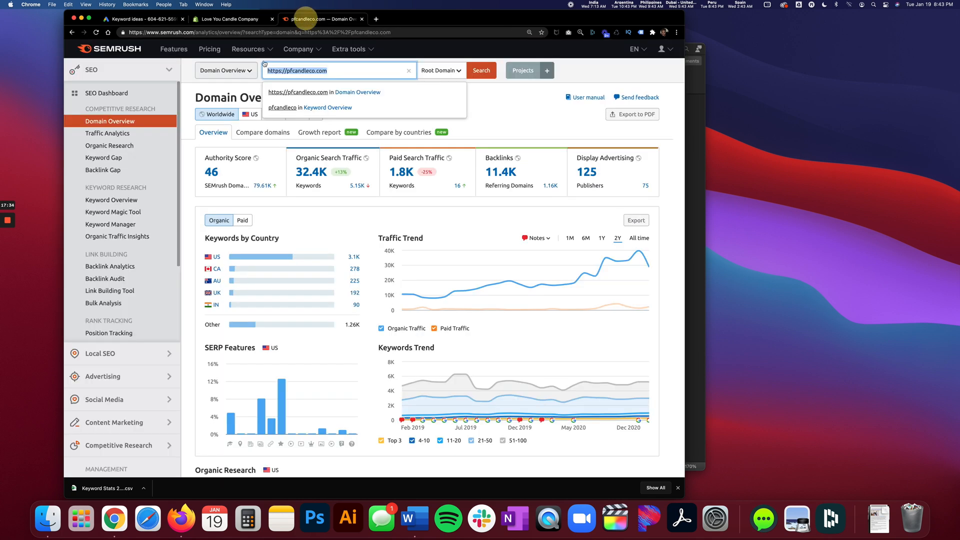
left_click(189, 90)
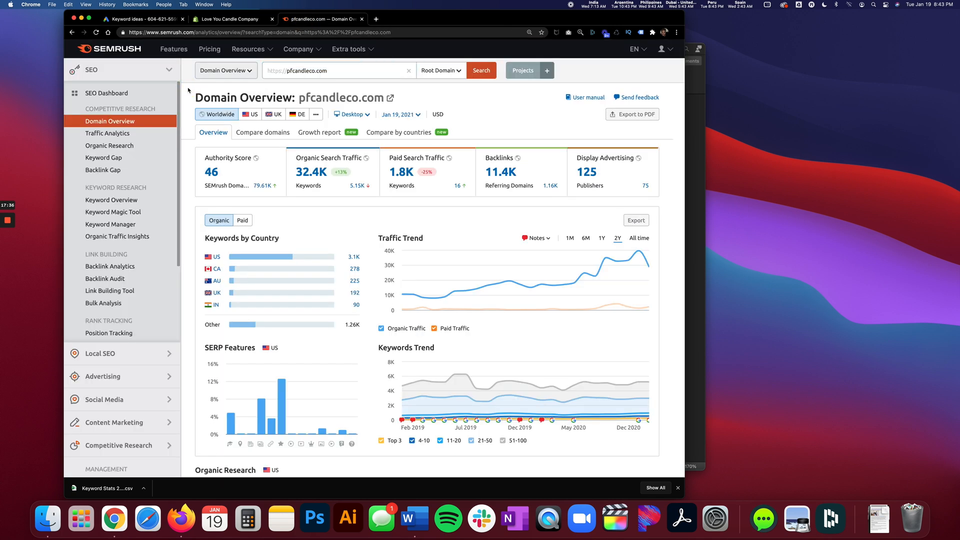
scroll(341, 137, "down", 1)
scroll(341, 137, "down", 6)
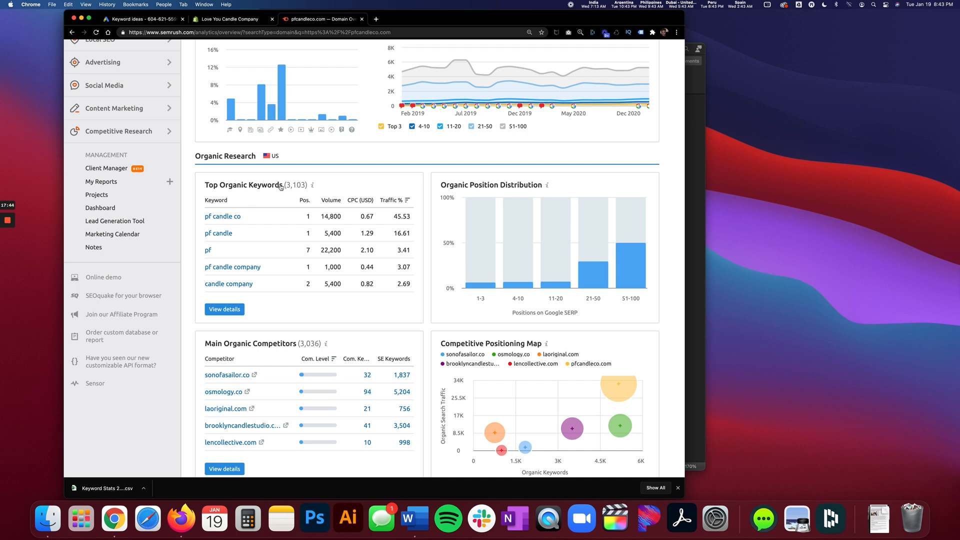
left_click(228, 310)
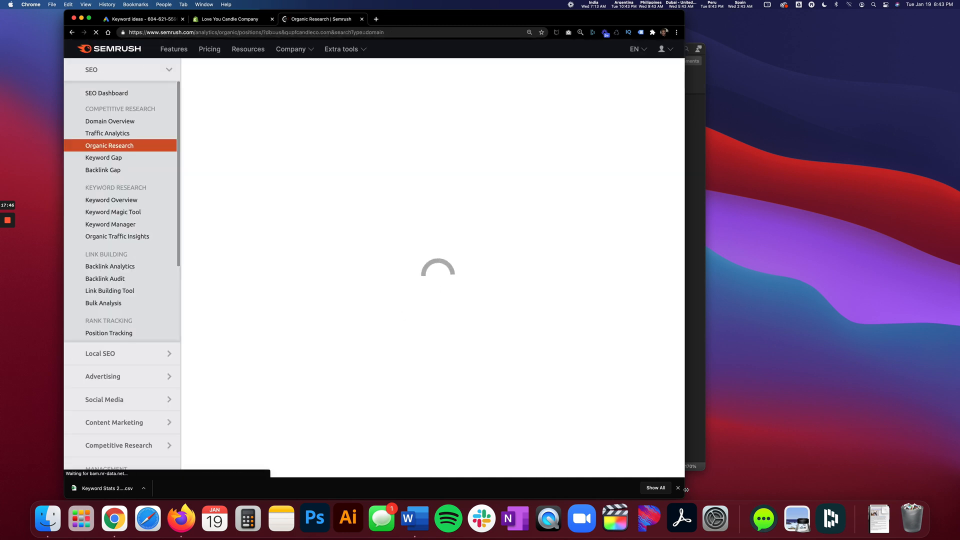
scroll(396, 315, "down", 3)
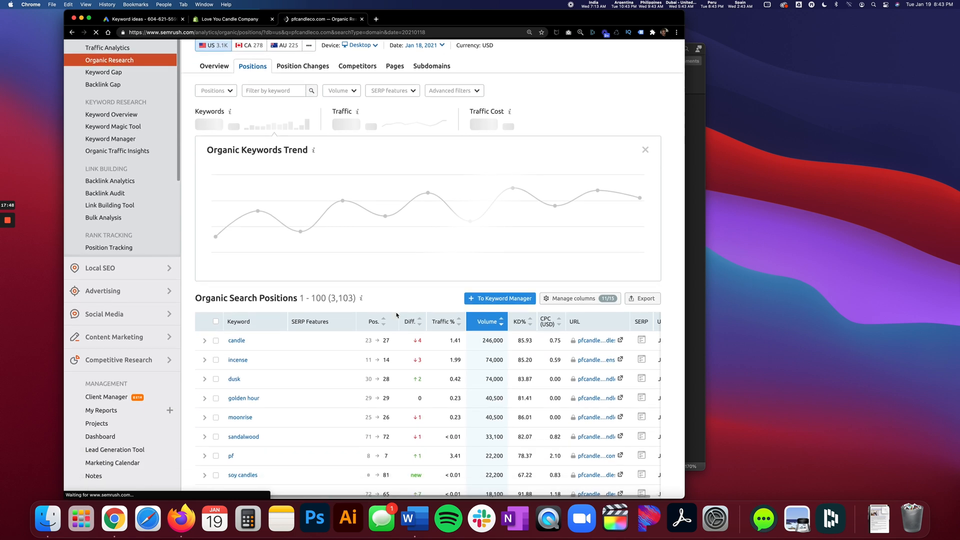
scroll(396, 315, "down", 5)
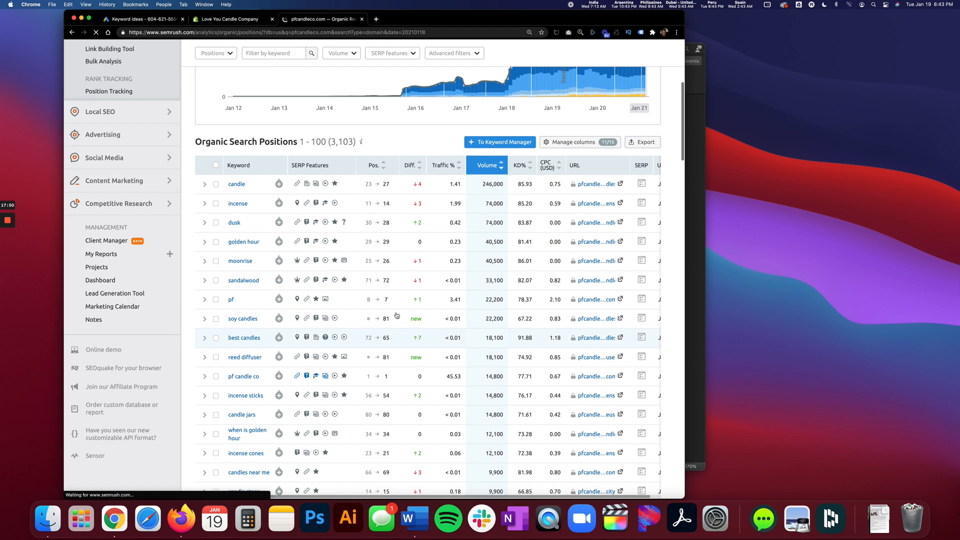
scroll(396, 315, "up", 1)
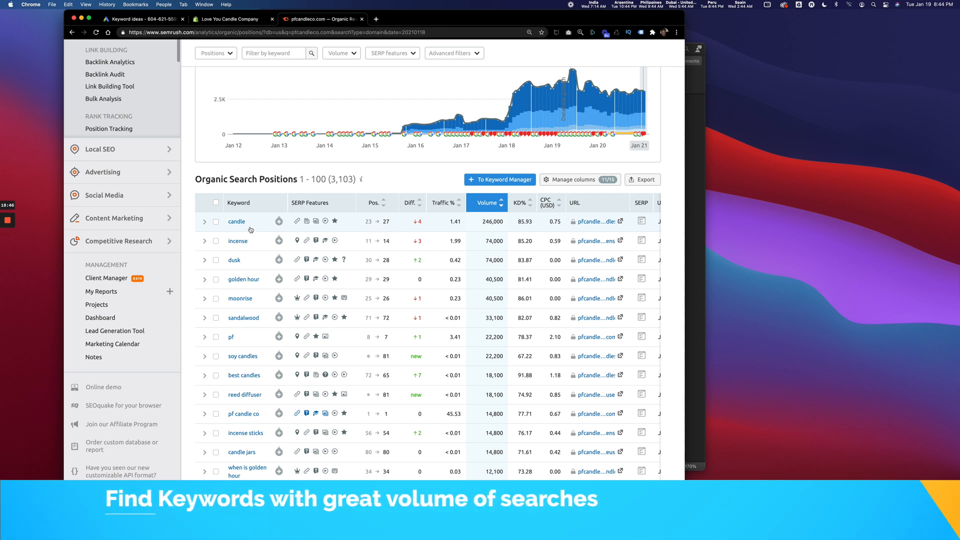
In Keyword Planner, add Candle as a keyword for the products or services search.
left_click(143, 19)
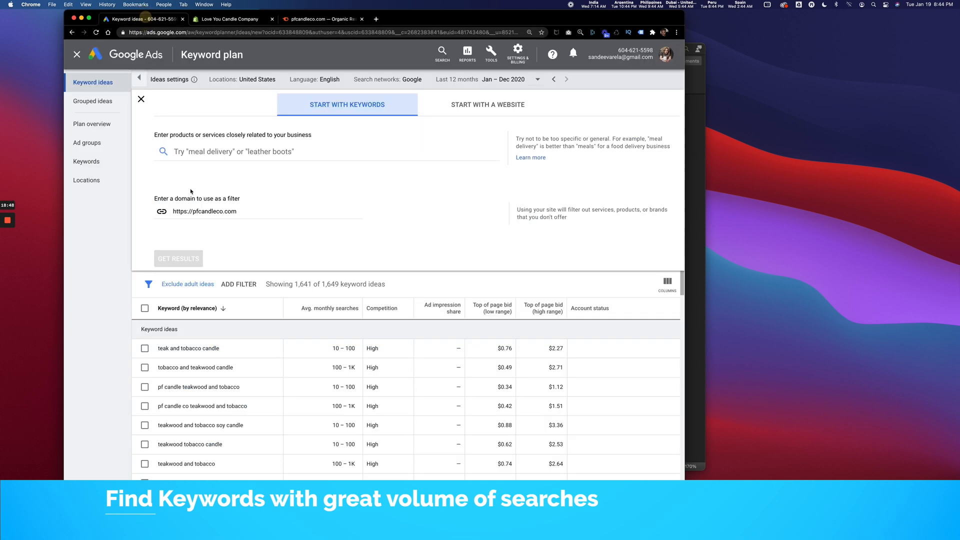
left_click(198, 151)
type("Candle")
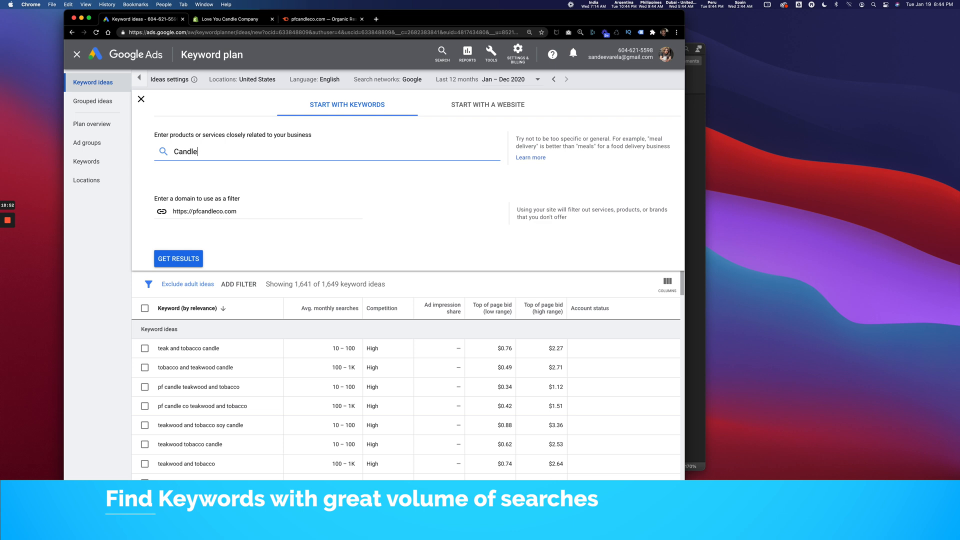
type(",")
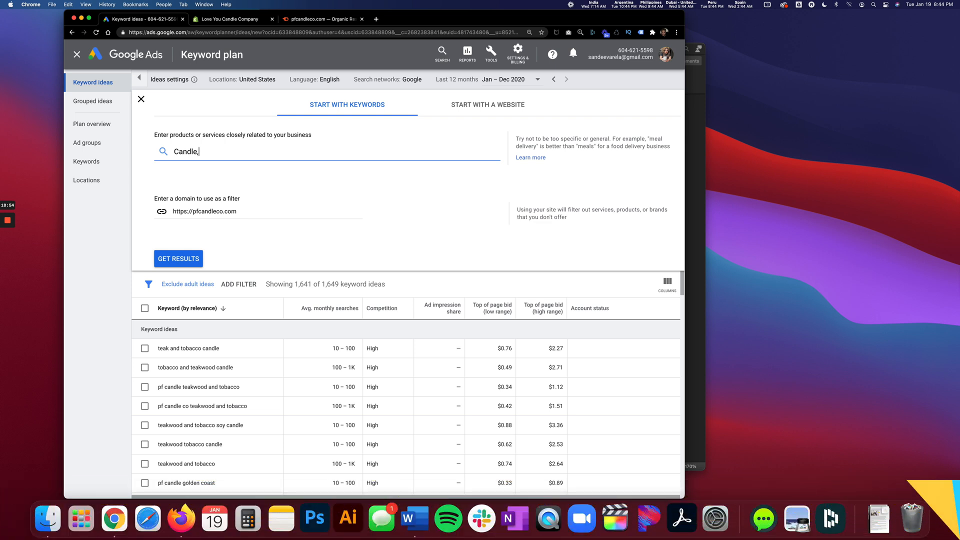
key("Return")
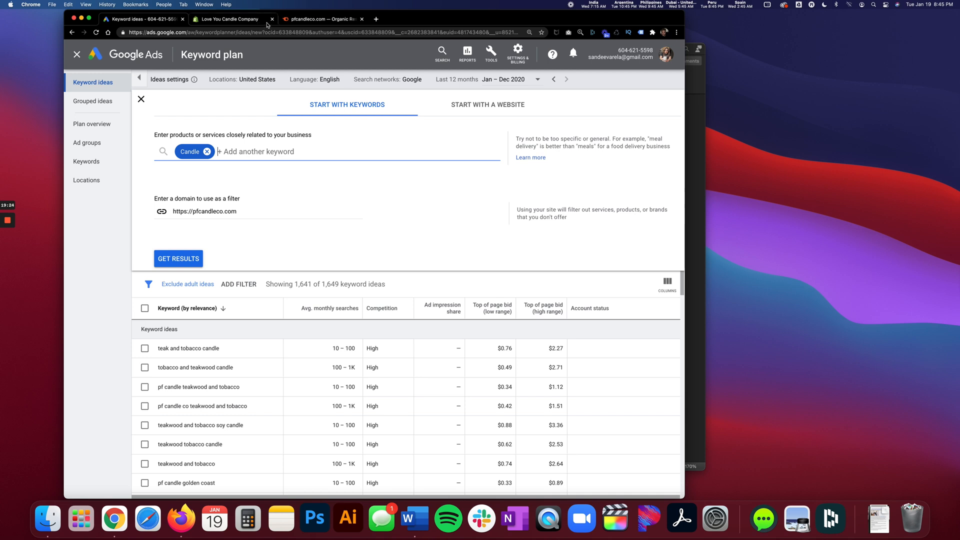
Return to Semrush and review pfcandleco.com's organic search positions for further high-volume keywords.
left_click(302, 20)
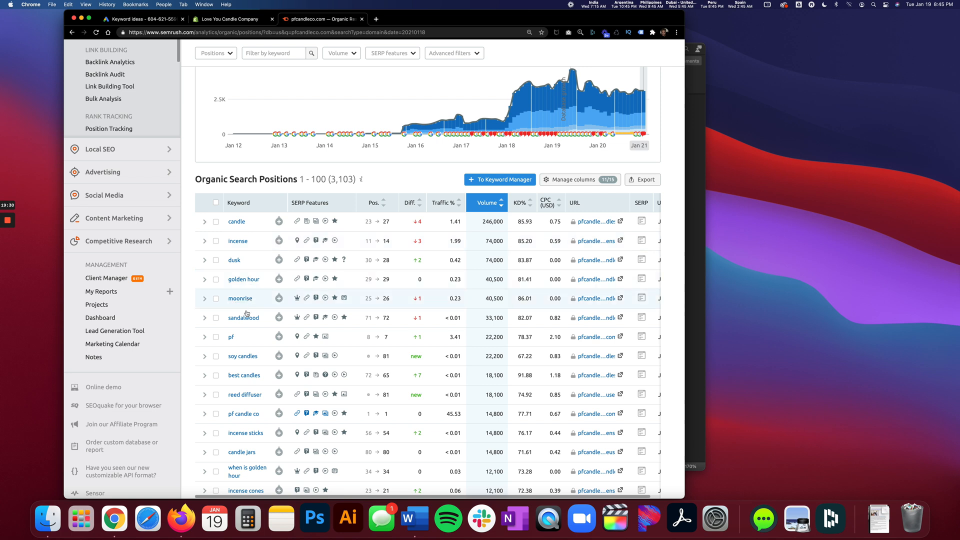
scroll(248, 339, "down", 2)
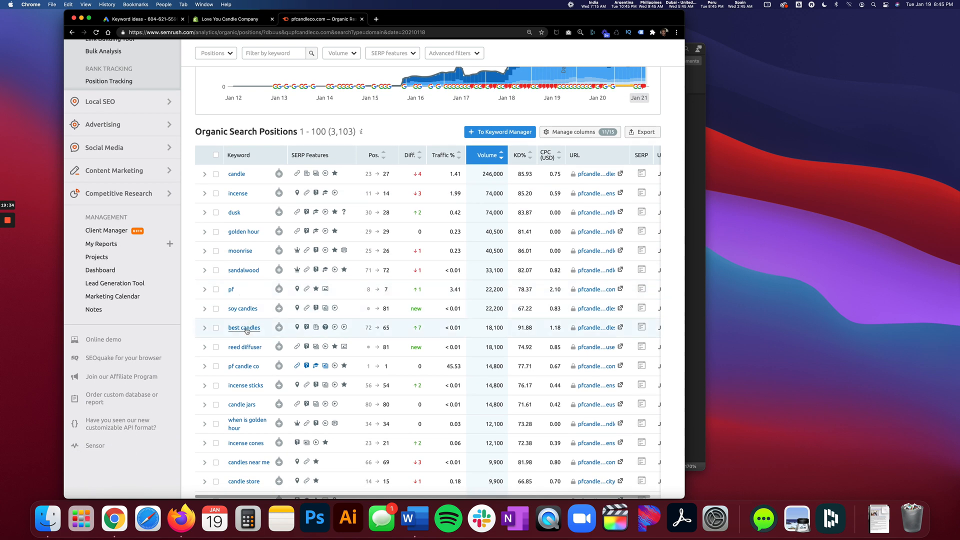
scroll(242, 304, "down", 1)
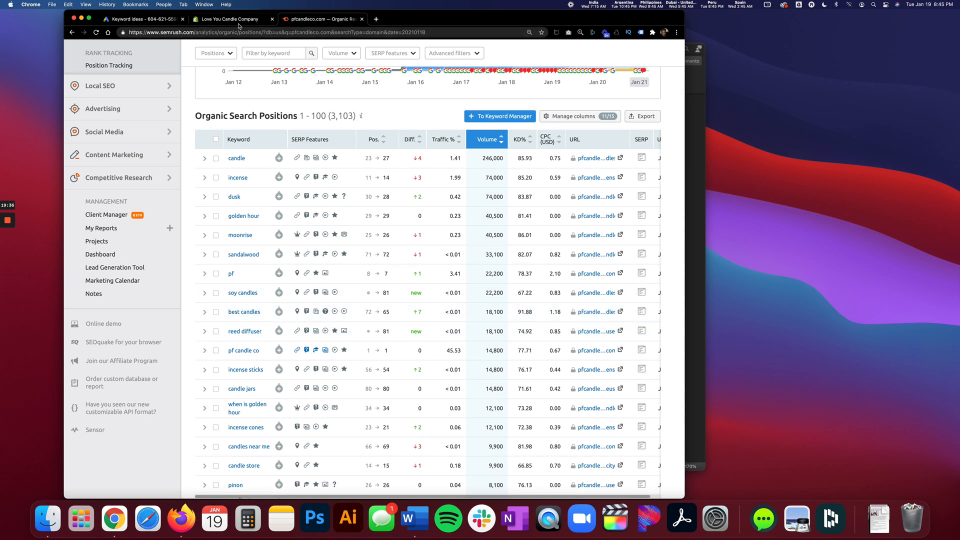
Close the Love You Candle Company page and add Soy candles to the Keyword Planner's products or services keywords.
left_click(272, 19)
left_click(162, 22)
left_click(231, 153)
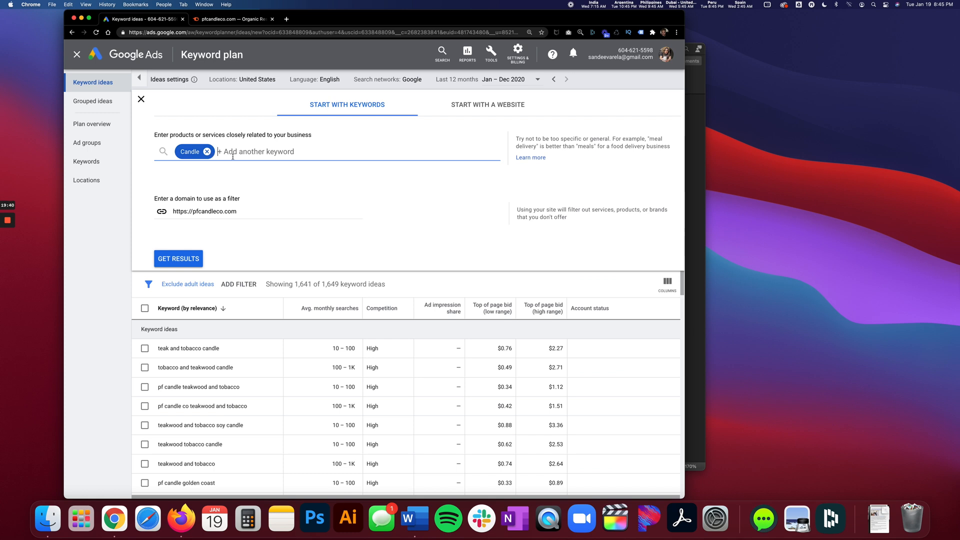
type("Soy candles")
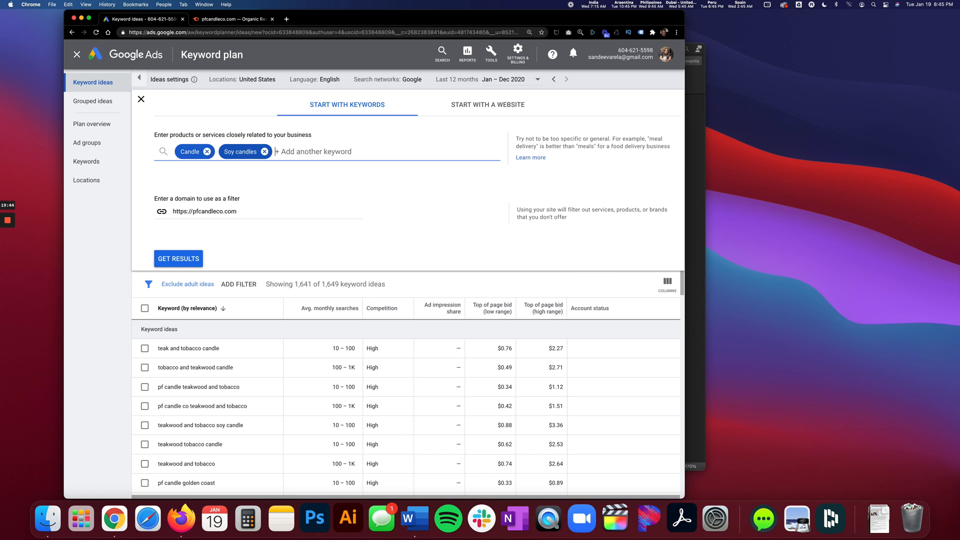
Check Semrush's organic positions for another popular candle term and add best candles to the Keyword Planner keywords.
left_click(213, 20)
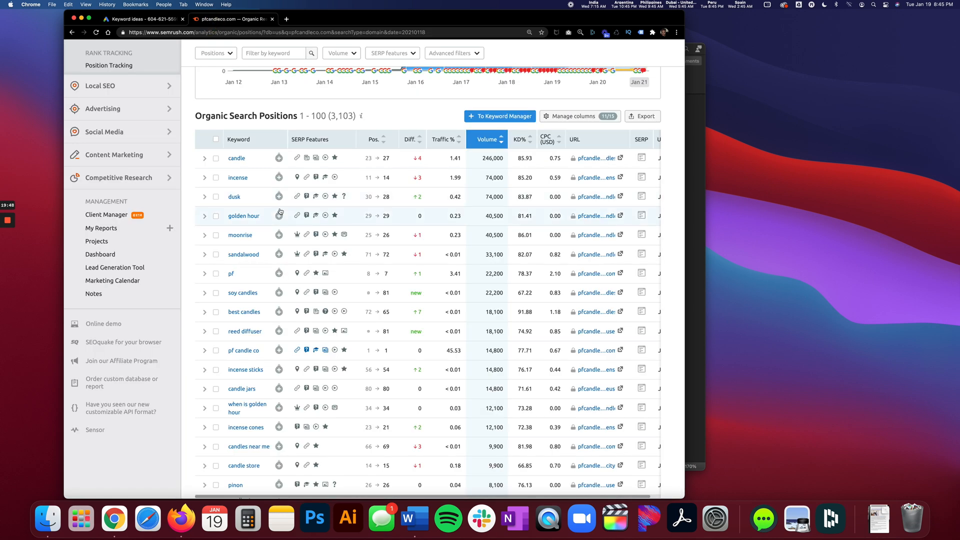
left_click(140, 20)
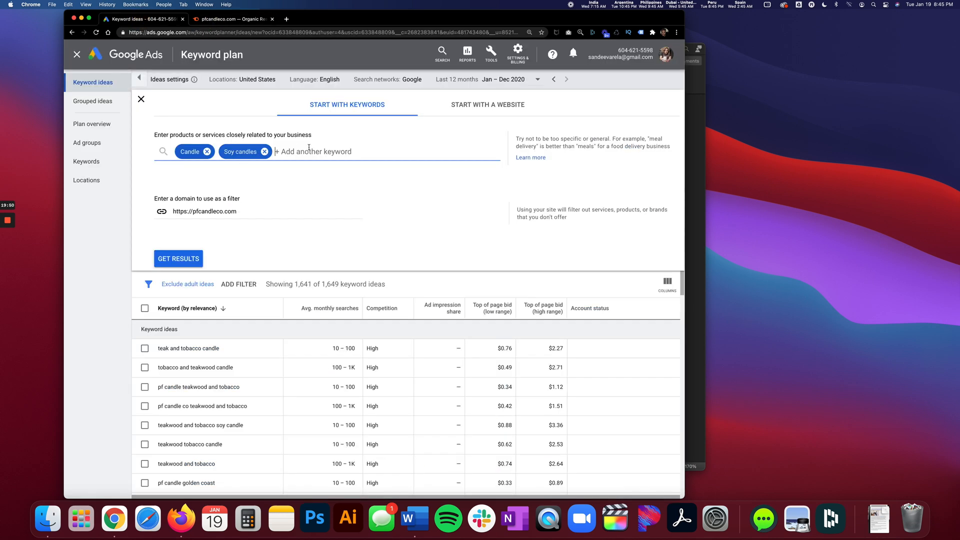
type("best candles")
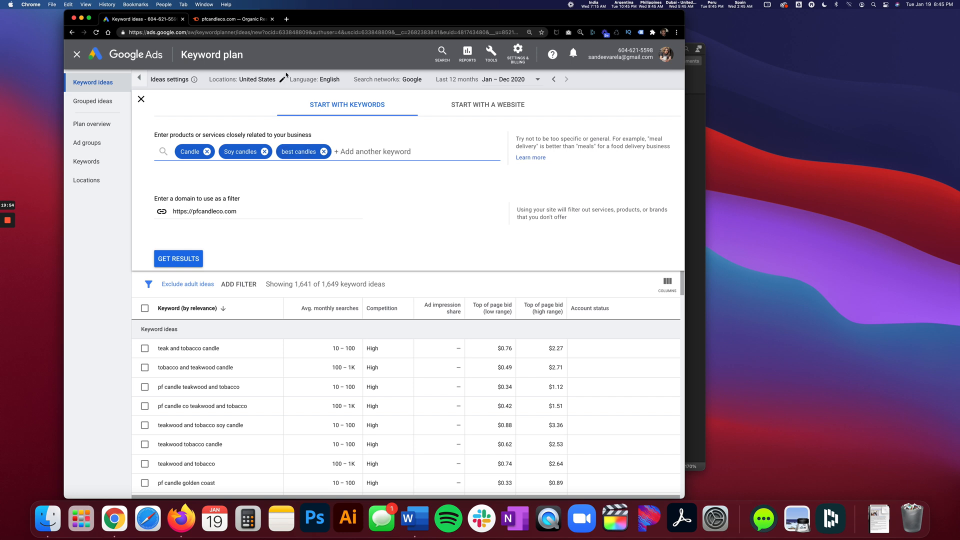
Return to Semrush and look further down pfcandleco.com's organic positions for keywords that match the products sold.
left_click(241, 22)
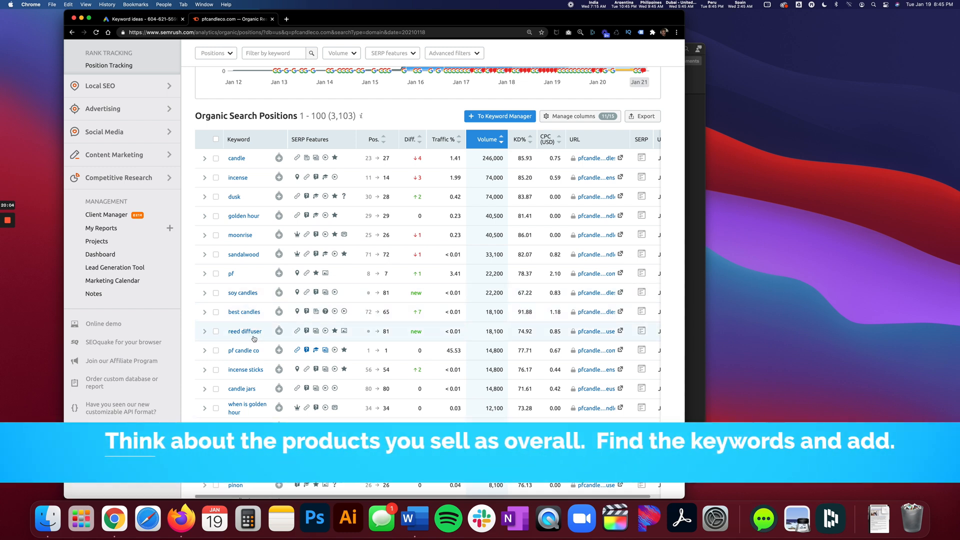
scroll(247, 338, "down", 2)
scroll(253, 339, "down", 2)
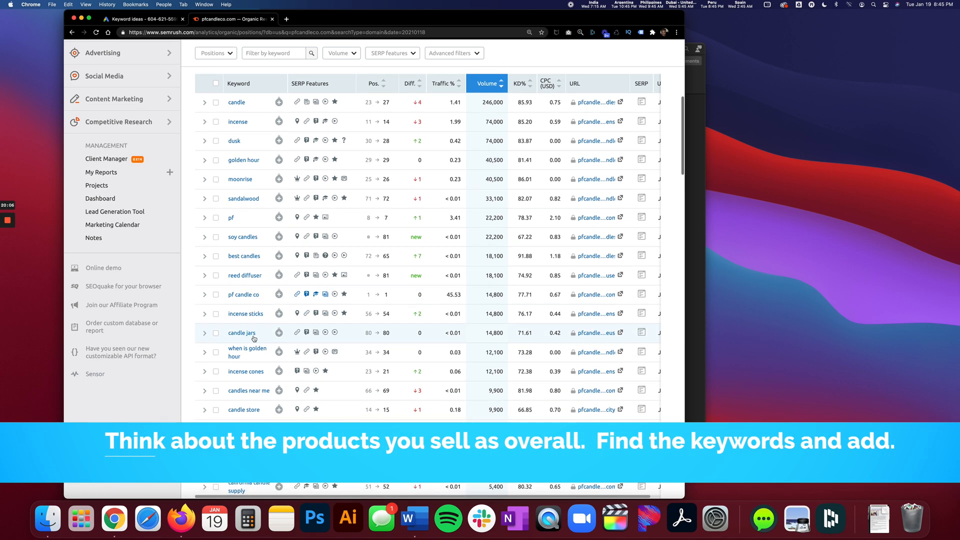
scroll(254, 339, "down", 3)
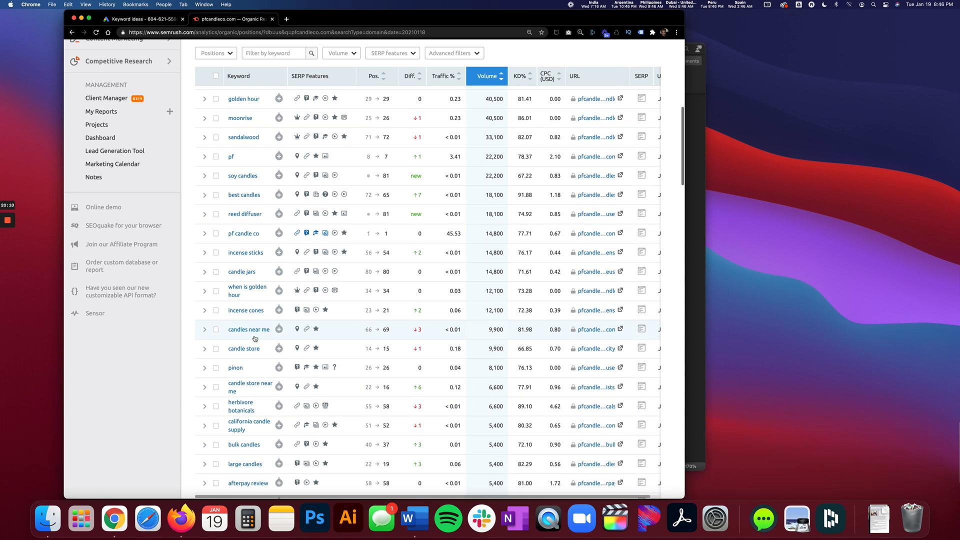
mouse_move(7, 255)
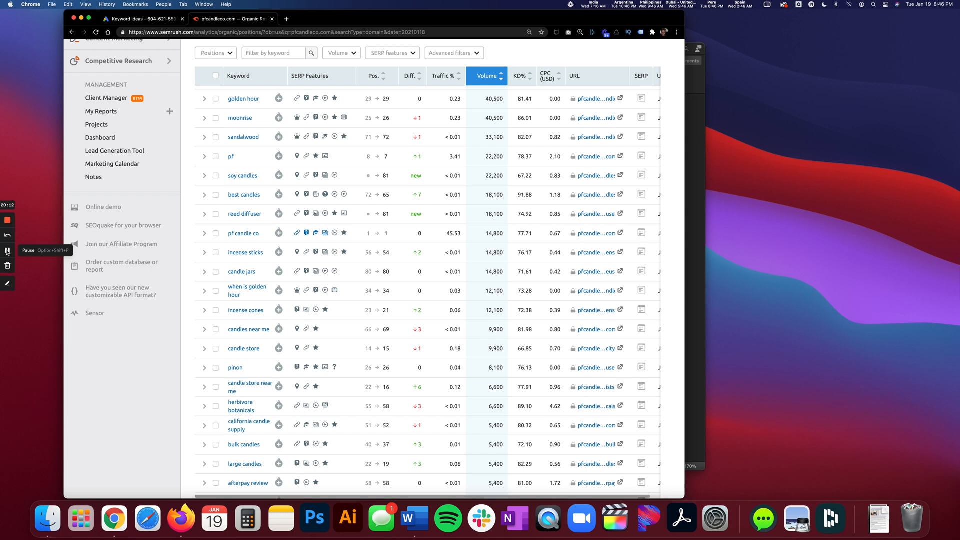
left_click(8, 251)
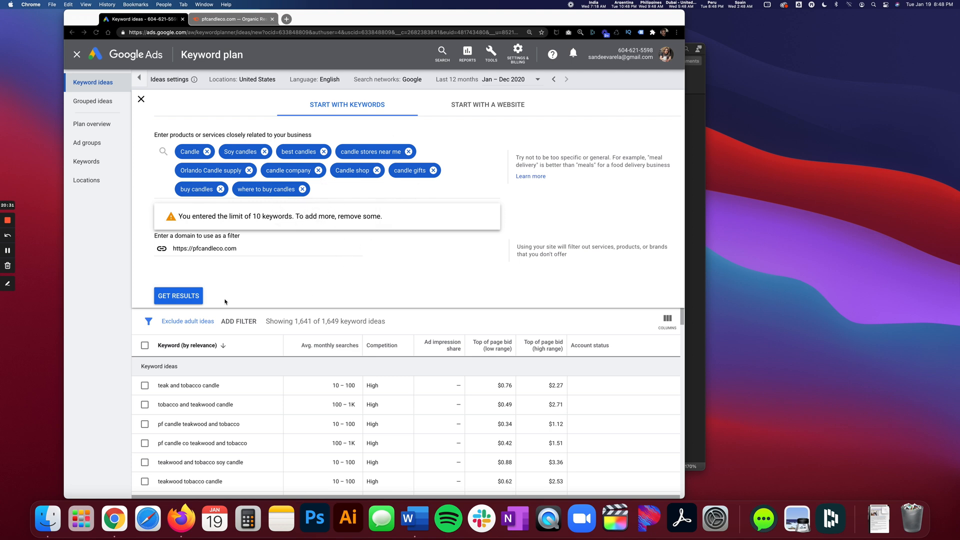
left_click(181, 297)
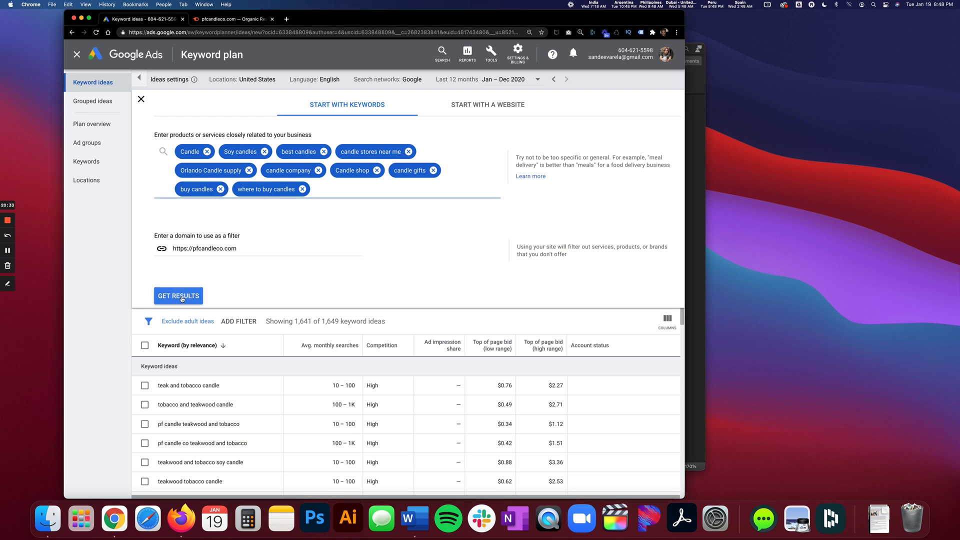
left_click(182, 299)
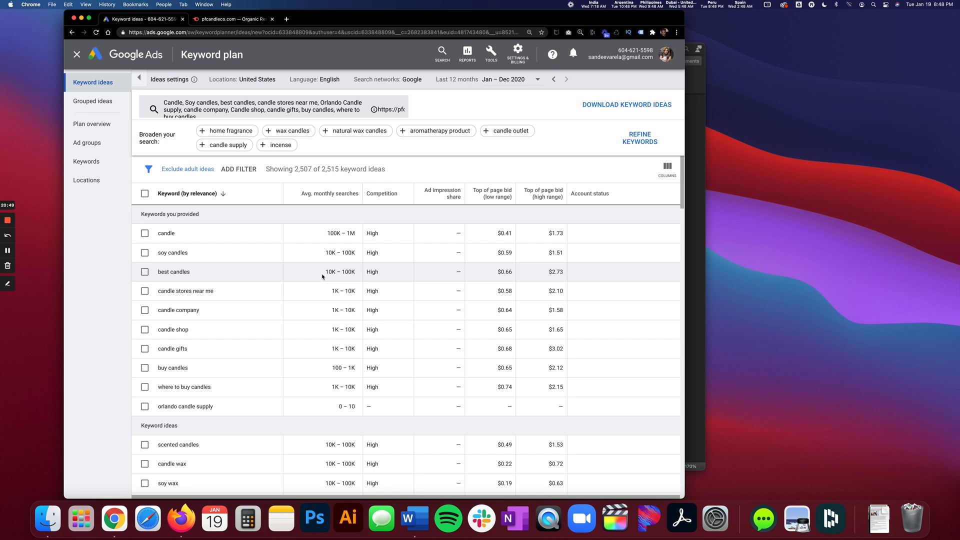
scroll(323, 276, "down", 3)
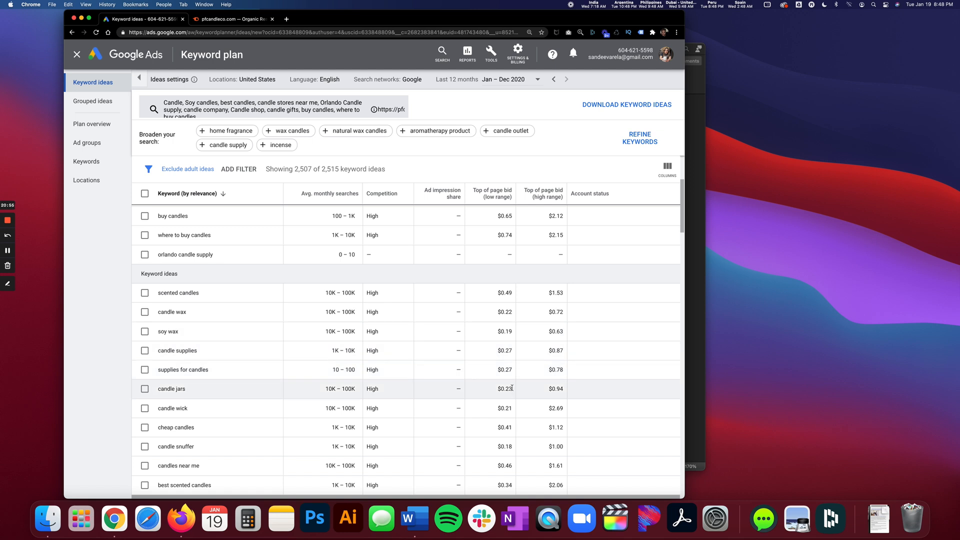
scroll(228, 317, "up", 4)
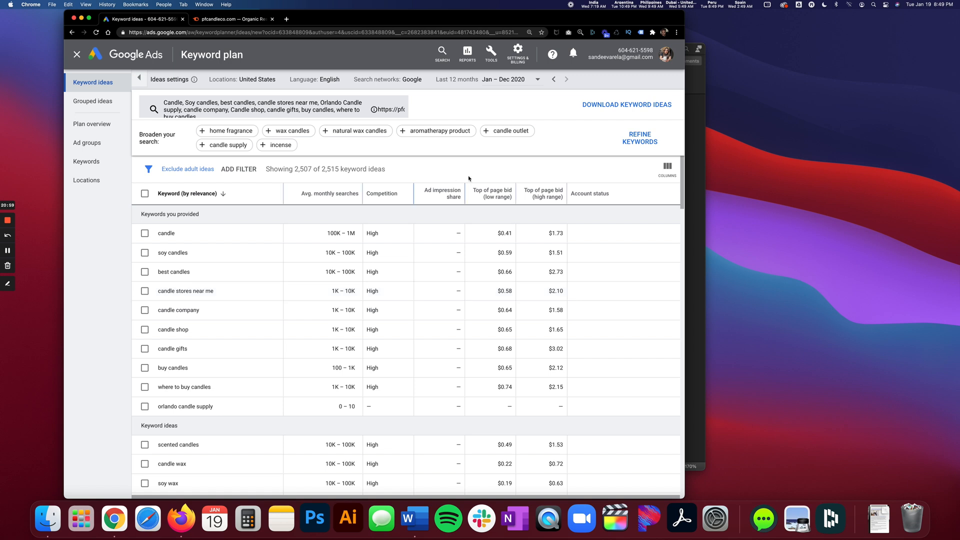
Download the keyword ideas as a .csv file and show the downloaded file in Finder.
left_click(600, 111)
left_click(597, 118)
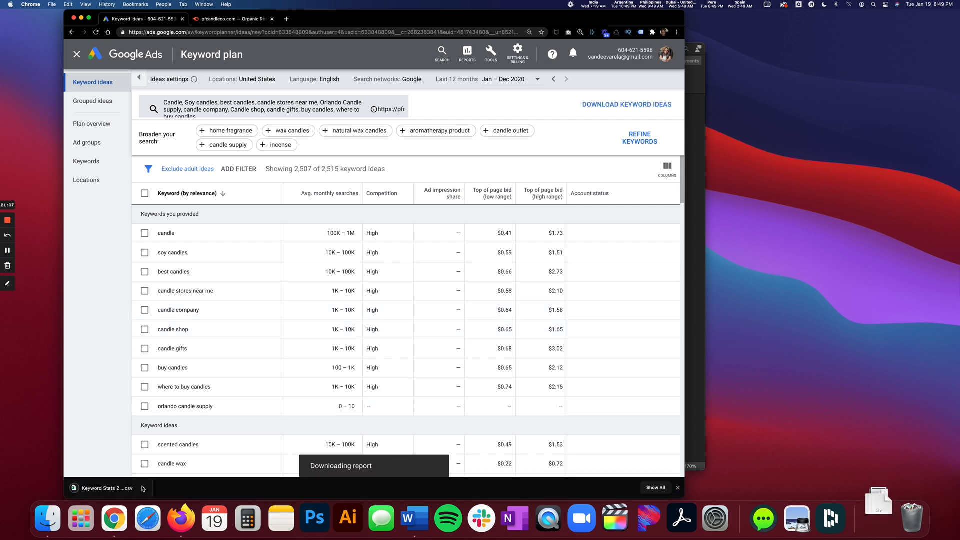
left_click(143, 488)
left_click(175, 480)
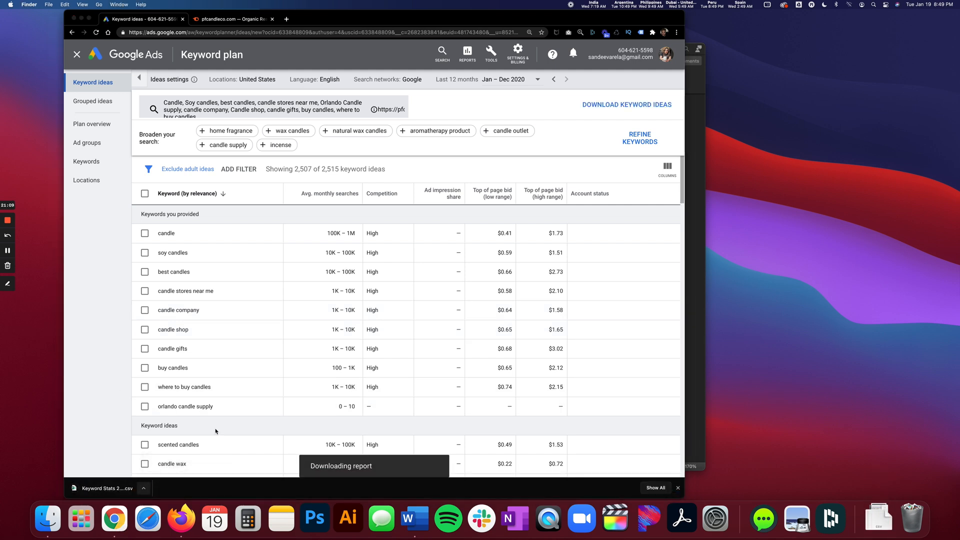
Rename the downloaded keyword file as Candle Keyword Planner.csv.
key("Return")
type("Cn")
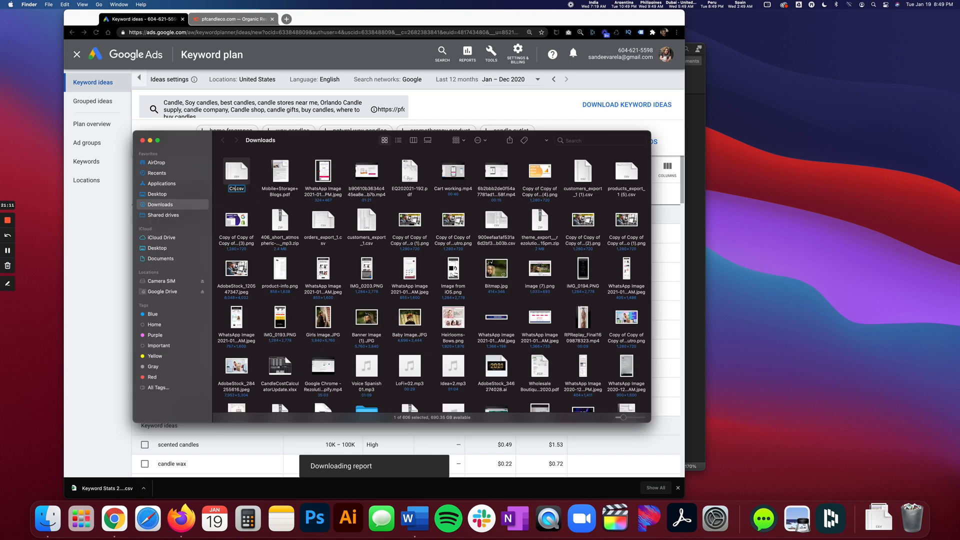
key("BackSpace")
type("andle ")
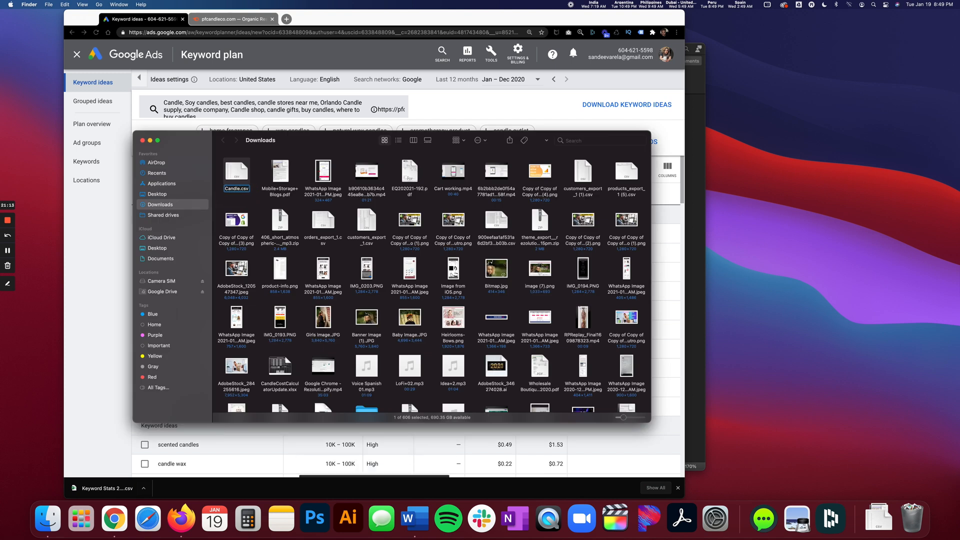
type("Keyword R")
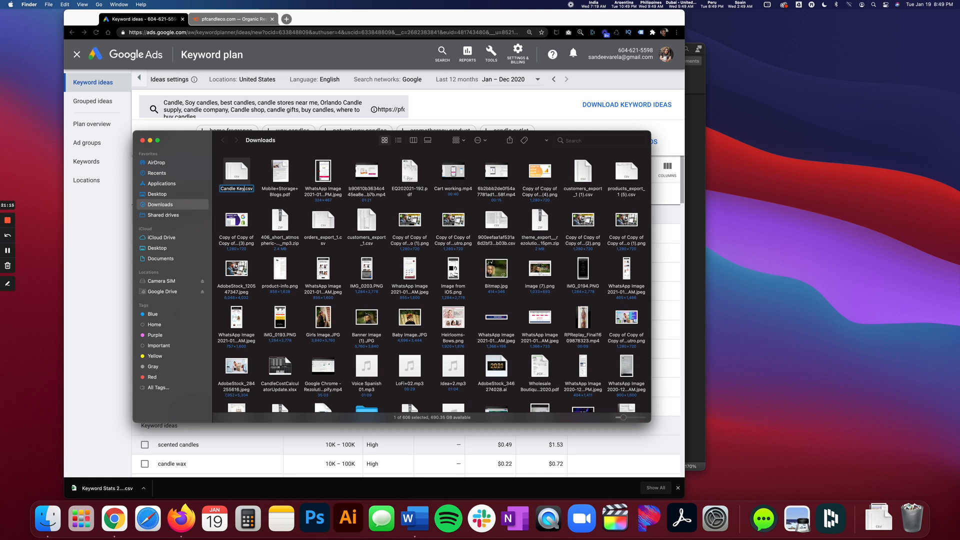
type("lanner")
key("Return")
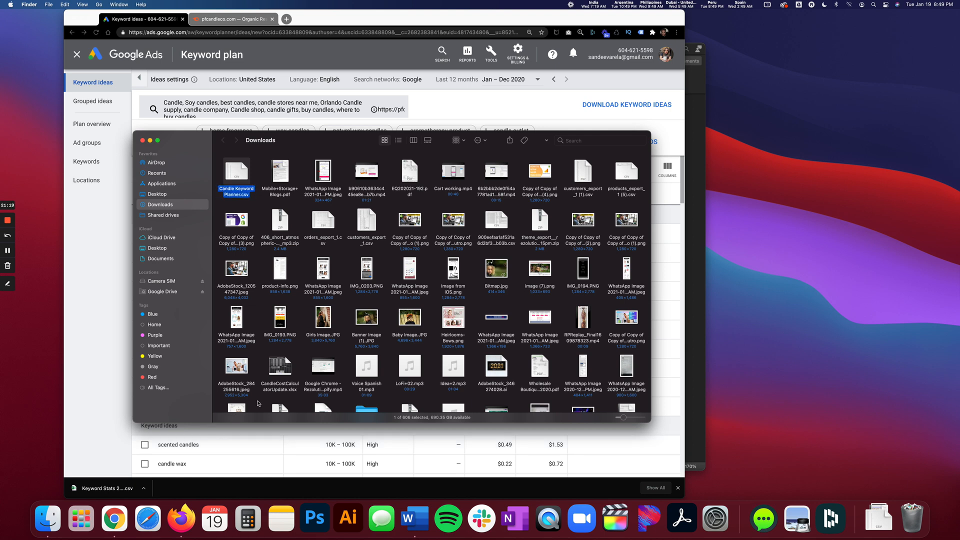
Show the hidden desktop icons, move Candle Keyword Planner.csv from Downloads to the desktop, and close the Downloads window.
left_click(767, 6)
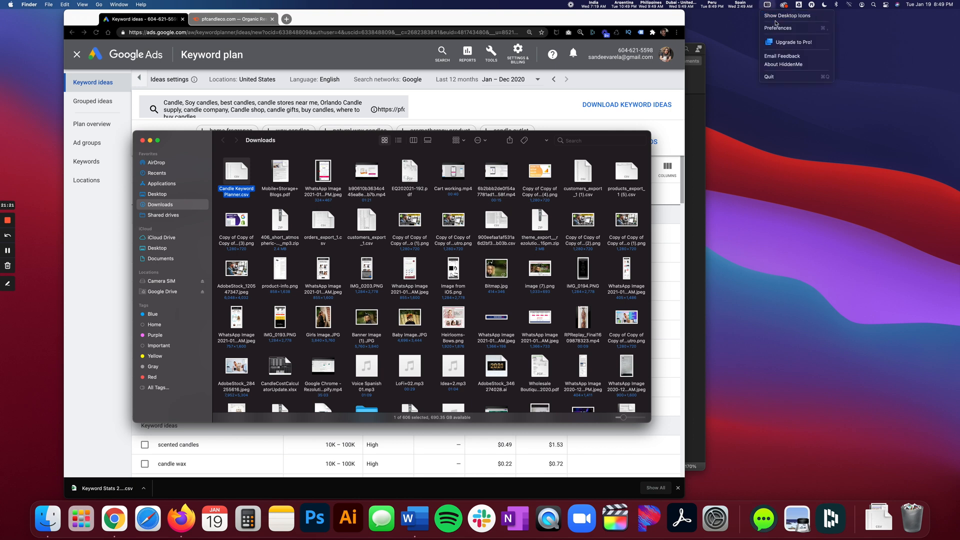
left_click(786, 16)
left_click_drag(238, 174, 734, 289)
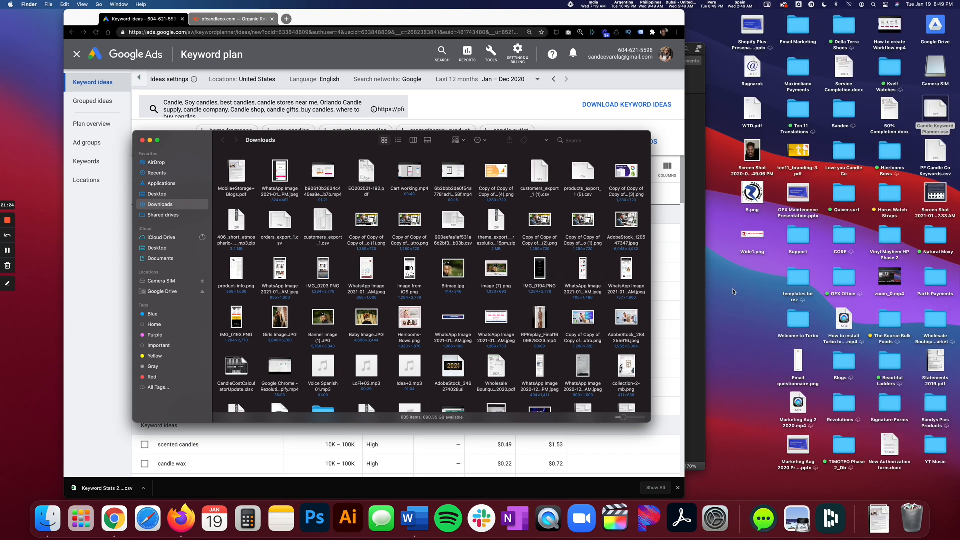
left_click(142, 140)
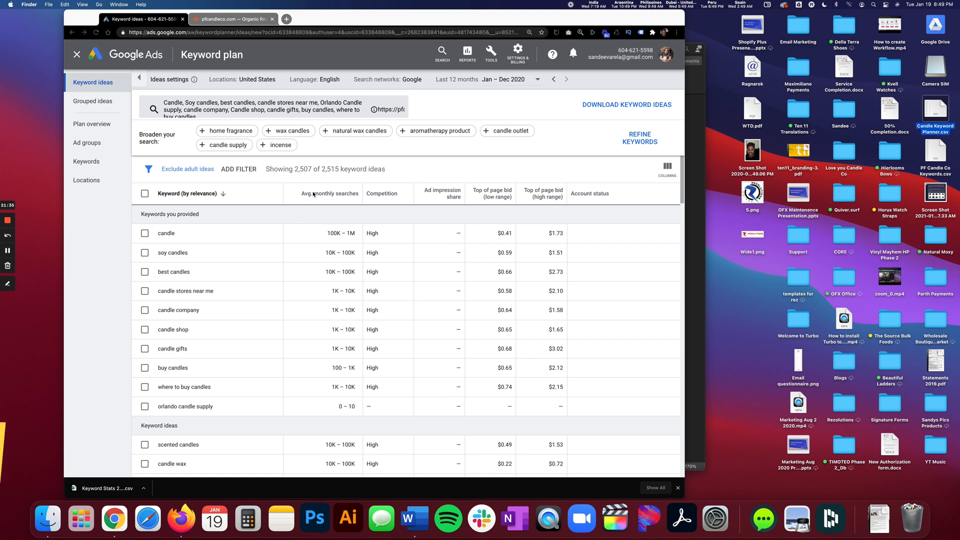
Search the web for google sheets in a new browser tab and open the Google Sheets sign-in page.
left_click(286, 20)
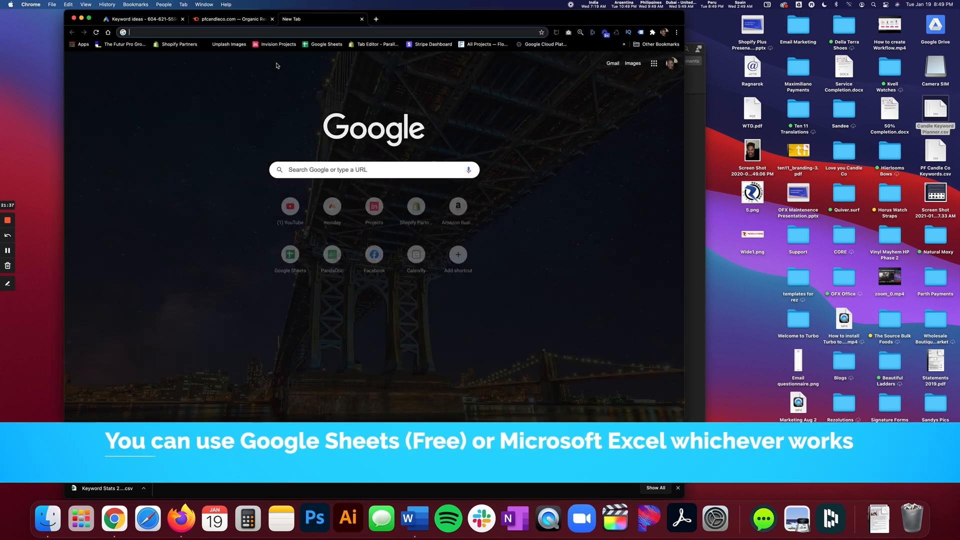
type("goo")
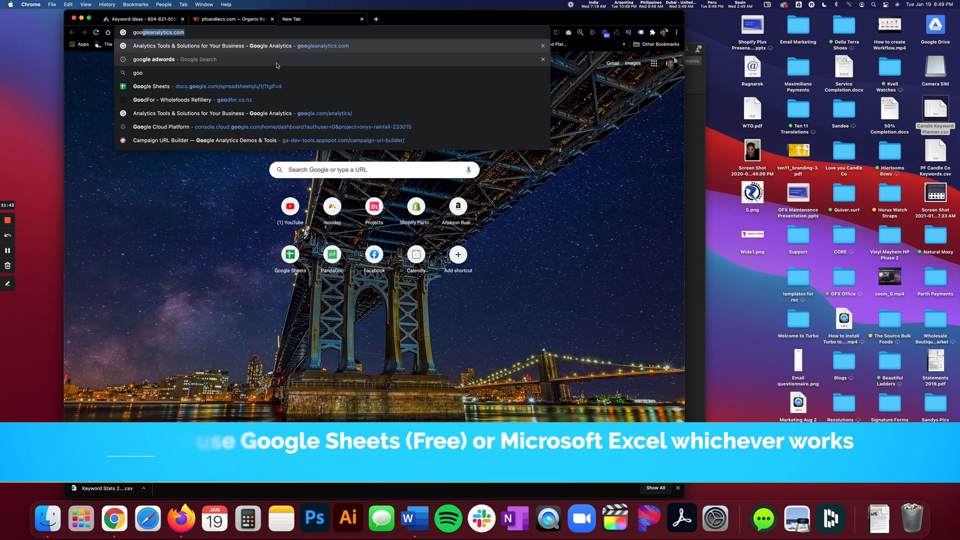
type("gle sheets")
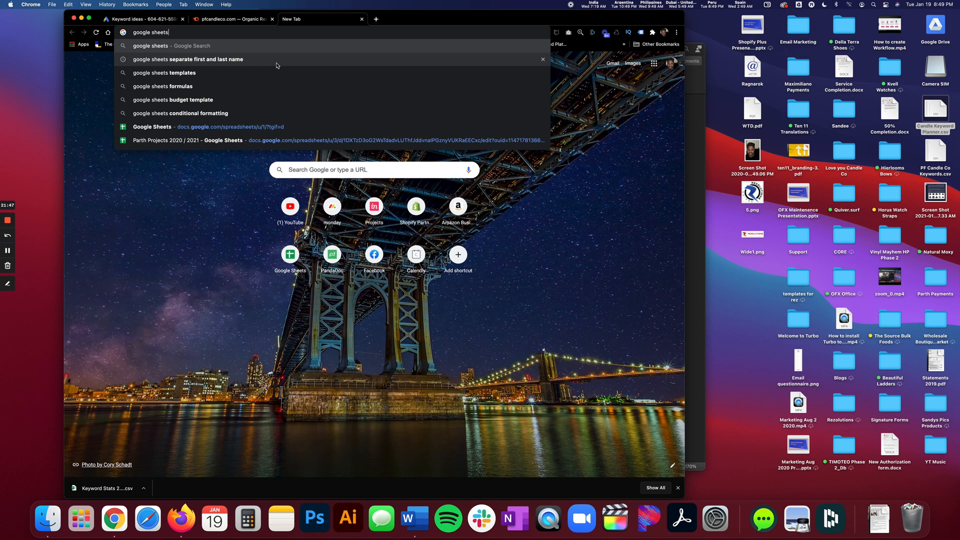
key("Return")
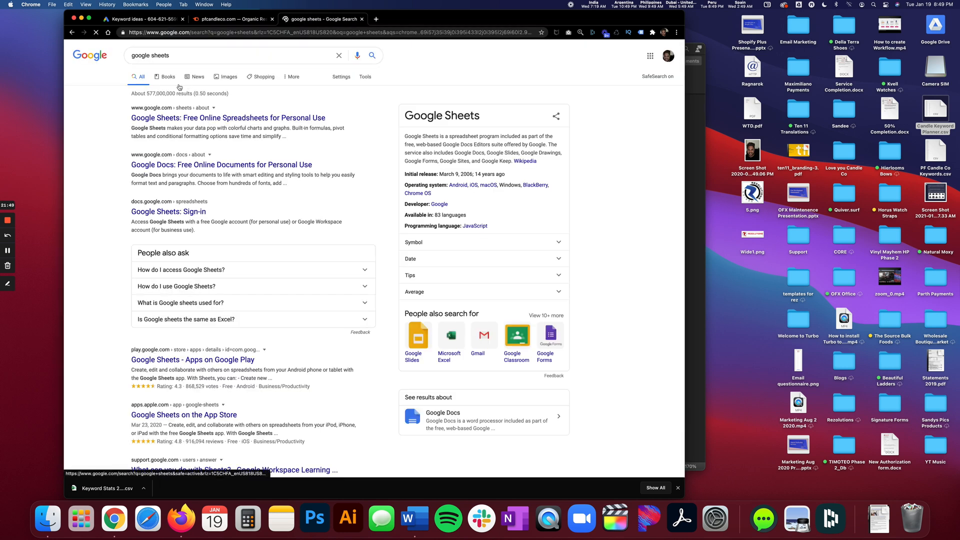
left_click(151, 213)
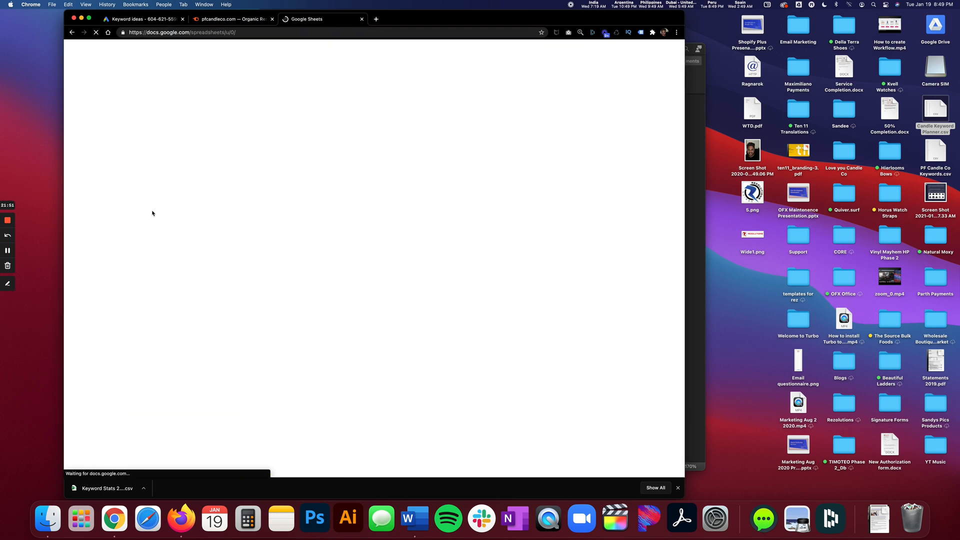
Switch Google Sheets to the second Rezolutions Design account, close the old account's page, and create a blank spreadsheet.
left_click(666, 52)
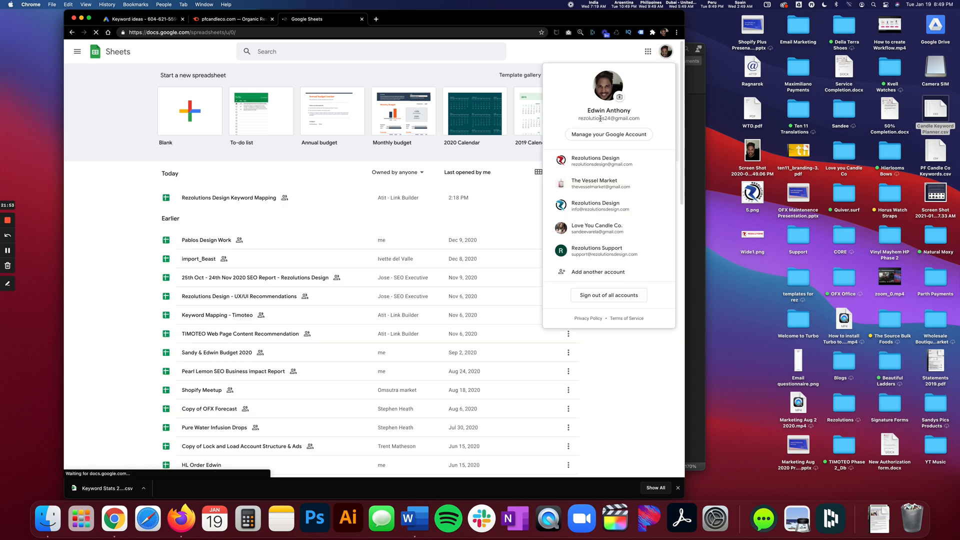
left_click(596, 204)
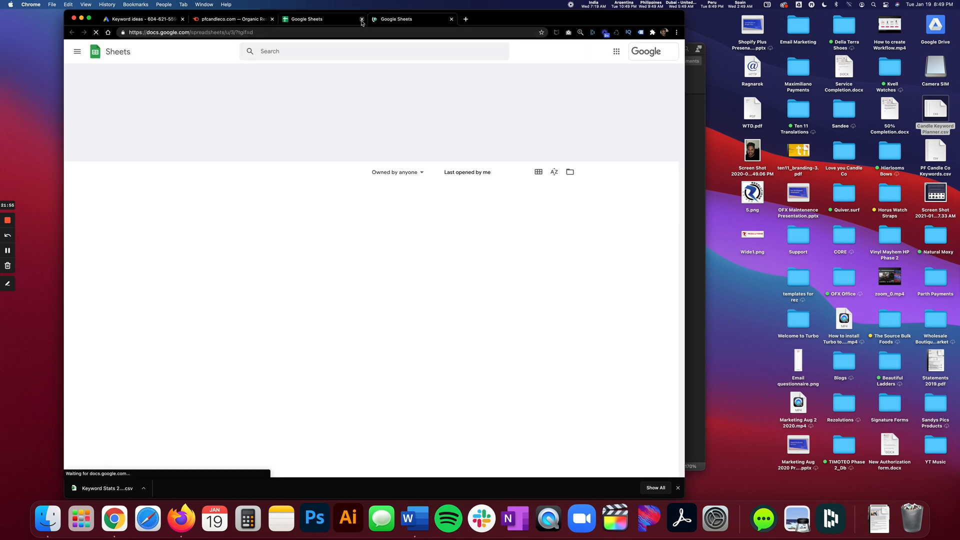
left_click(362, 19)
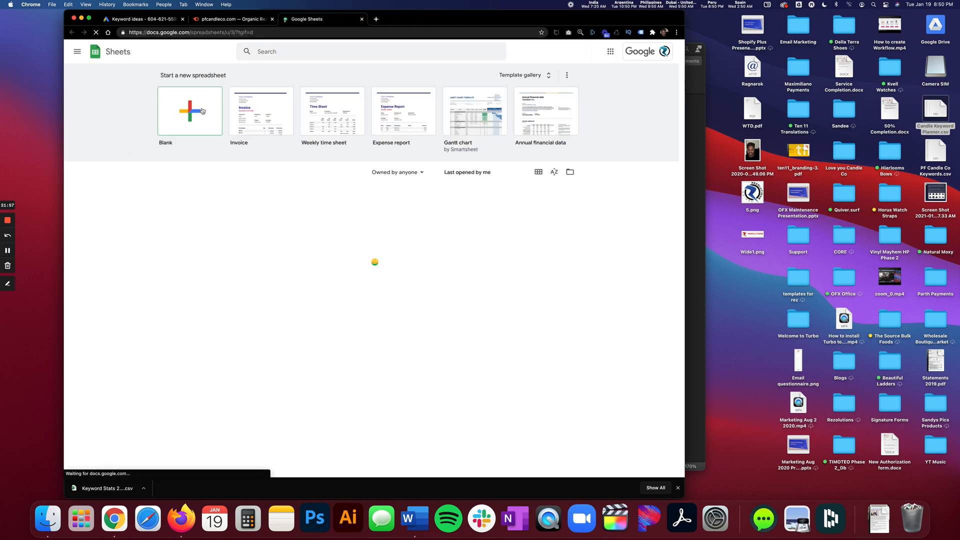
left_click(185, 111)
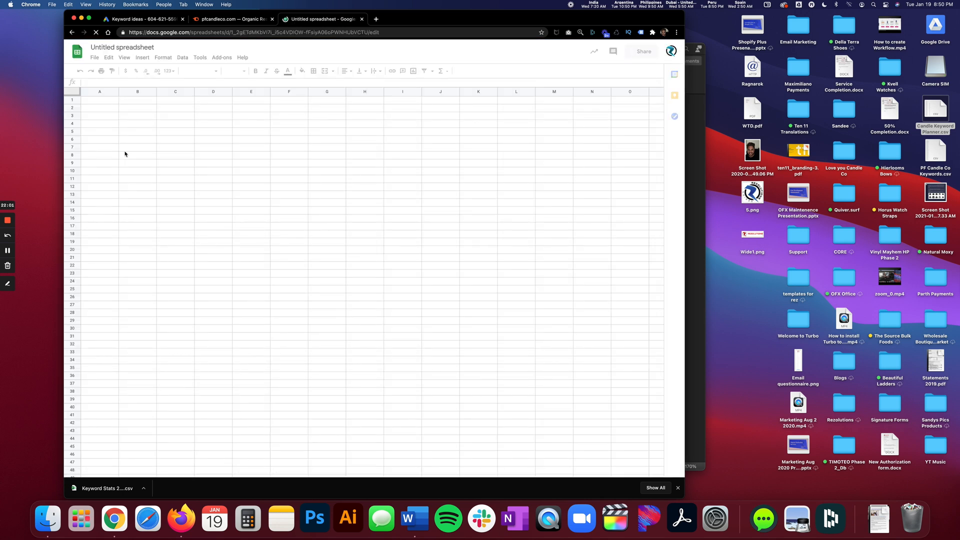
Name the new spreadsheet Love You Candle Co - Keywords and select cell A2.
left_click(122, 45)
type("L")
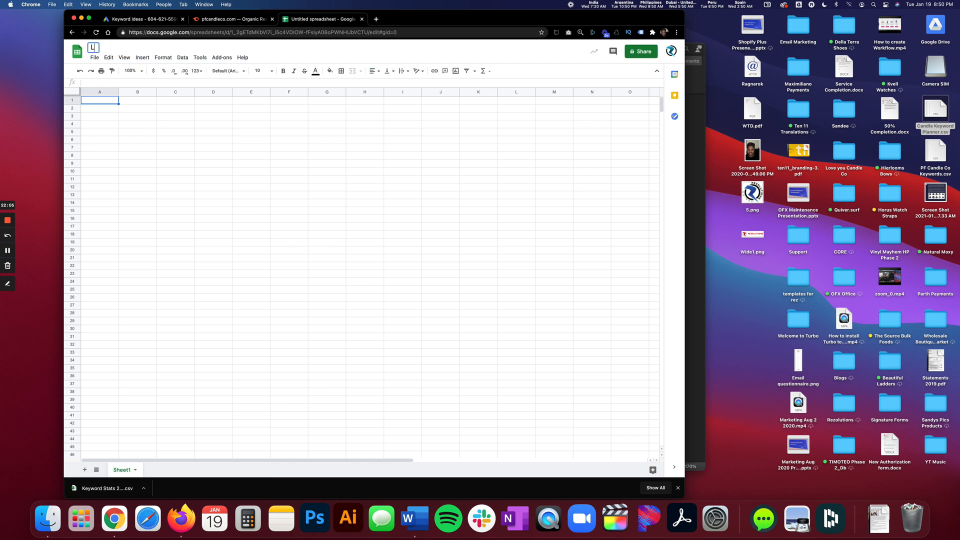
type("ove You Candle Co")
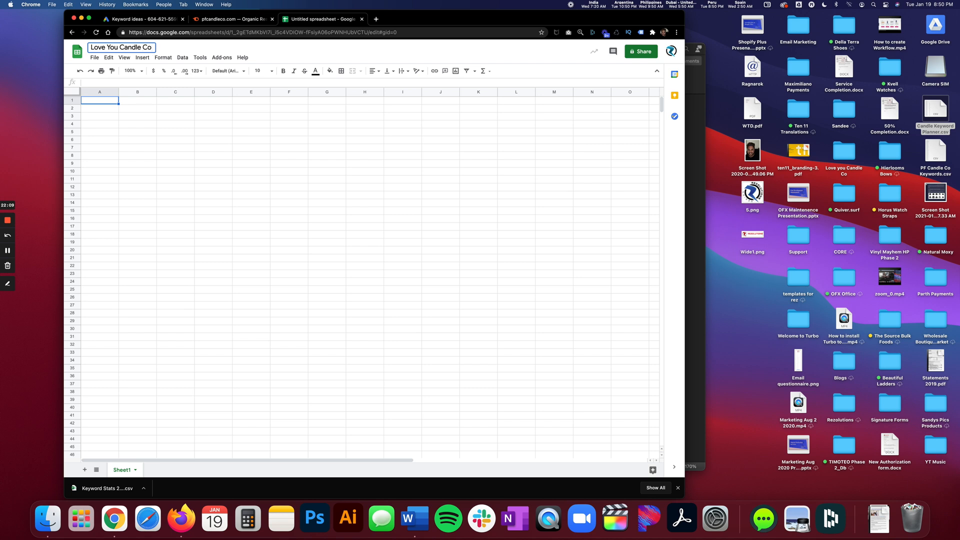
type(" - Keywords")
left_click(135, 117)
left_click(108, 110)
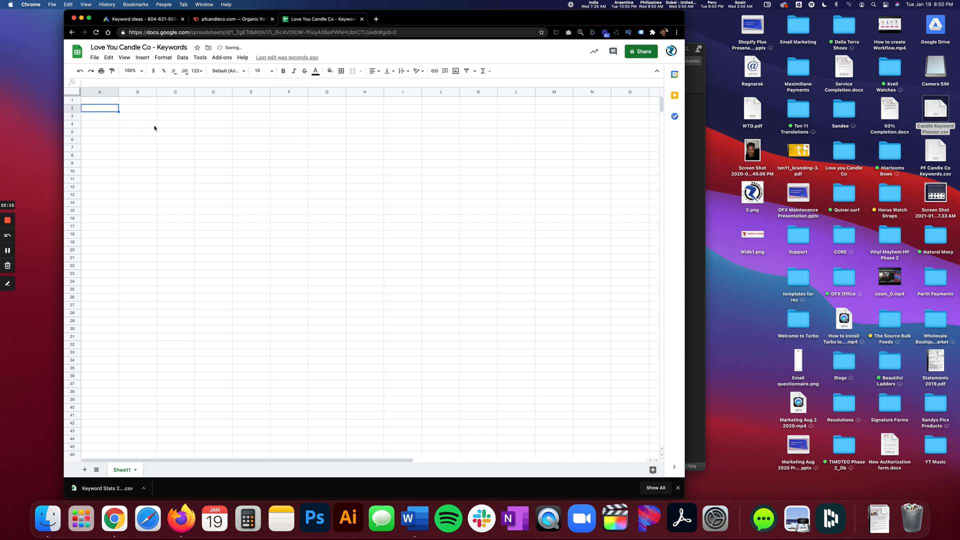
Upload PF Candle Co Keywords.csv from the desktop through the Open a file dialog so it opens as a spreadsheet.
left_click(103, 99)
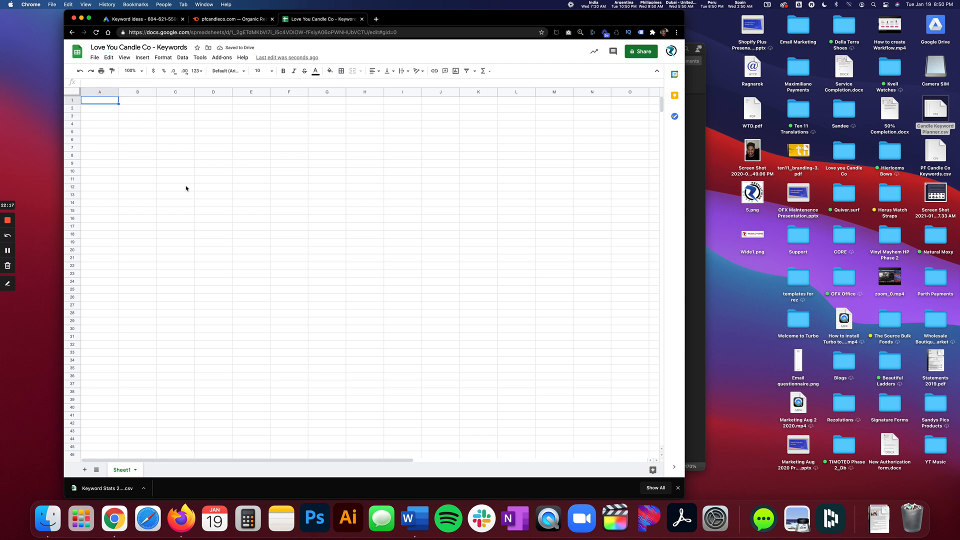
left_click(95, 58)
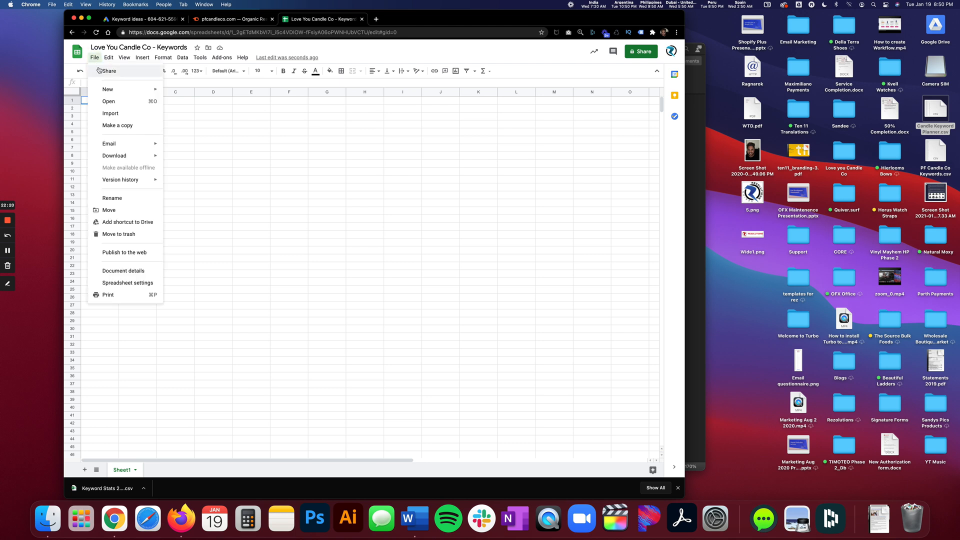
left_click(109, 101)
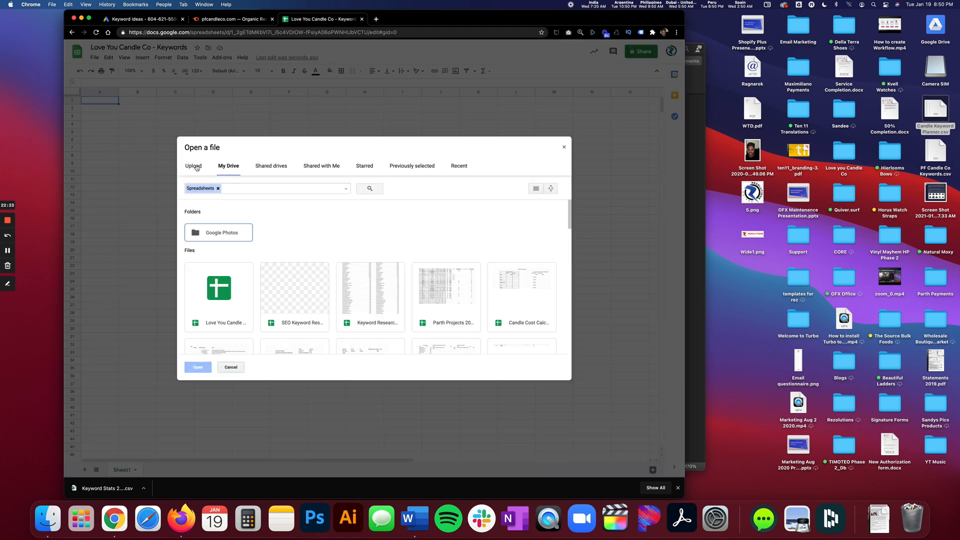
left_click(194, 167)
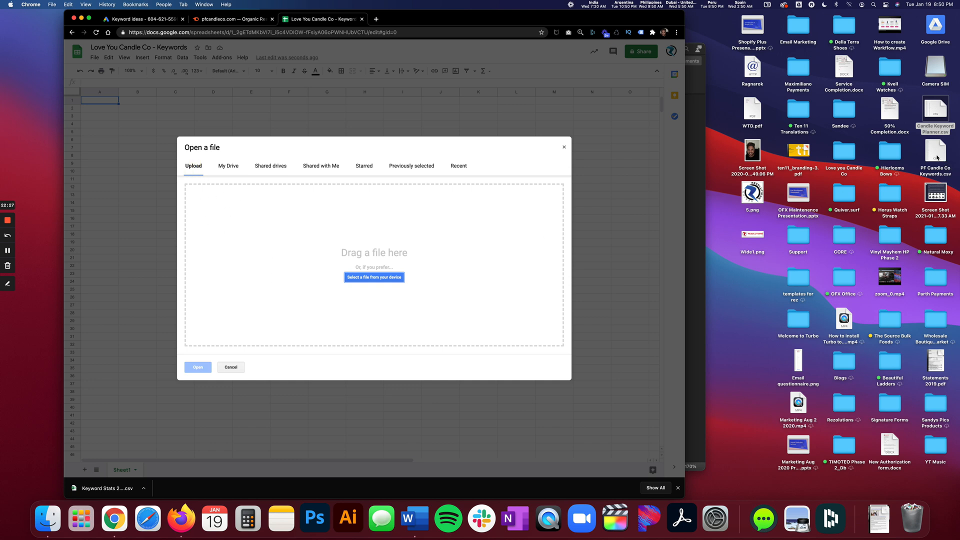
left_click_drag(942, 152, 258, 220)
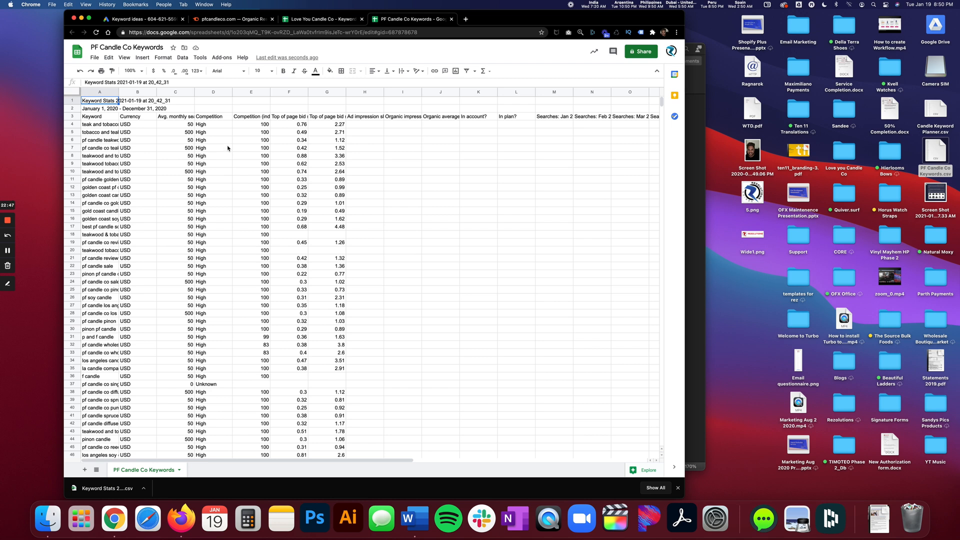
Close the blank Love You Candle Co - Keywords spreadsheet and select all cells of the PF Candle Co Keywords sheet.
left_click(362, 19)
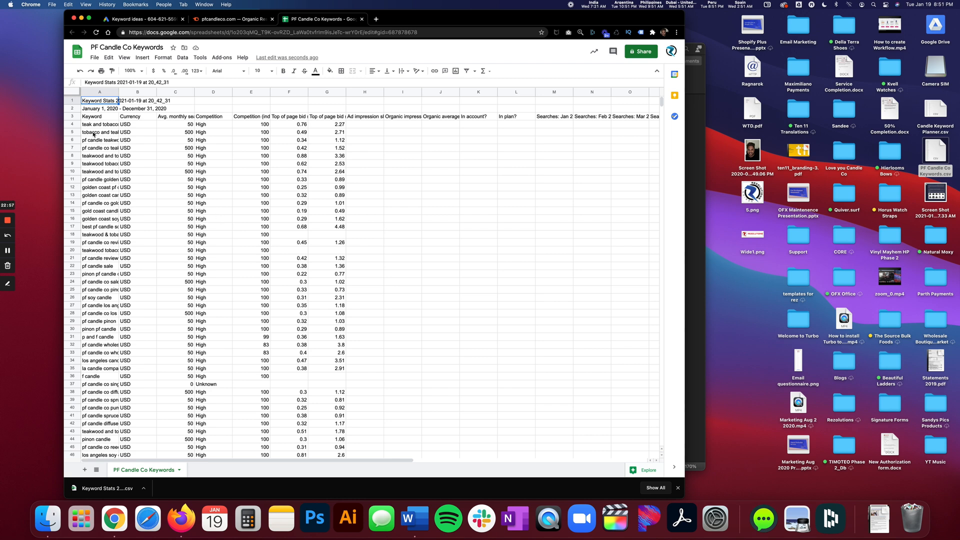
left_click(73, 93)
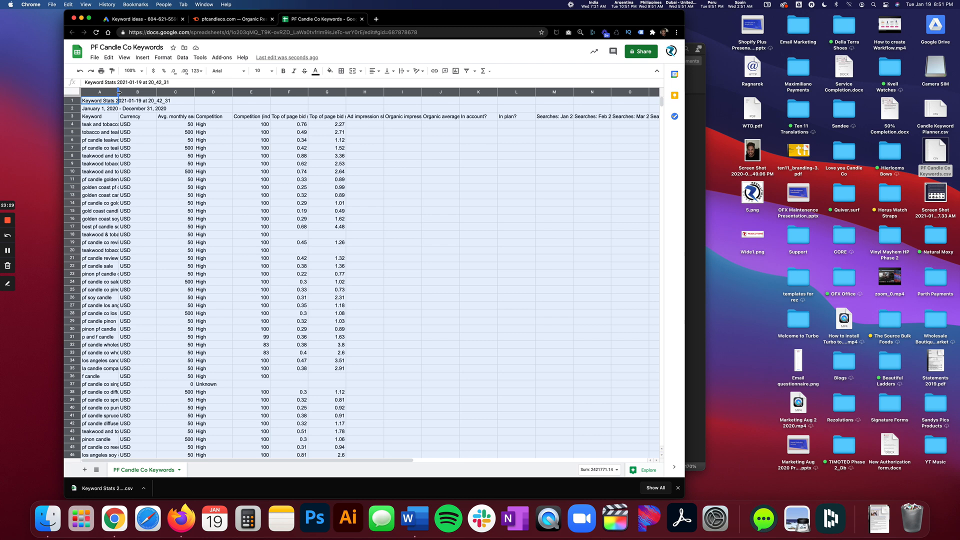
Fit all column widths to their contents and delete the Currency column from the PF Candle Co Keywords sheet.
left_click_drag(118, 92, 119, 92)
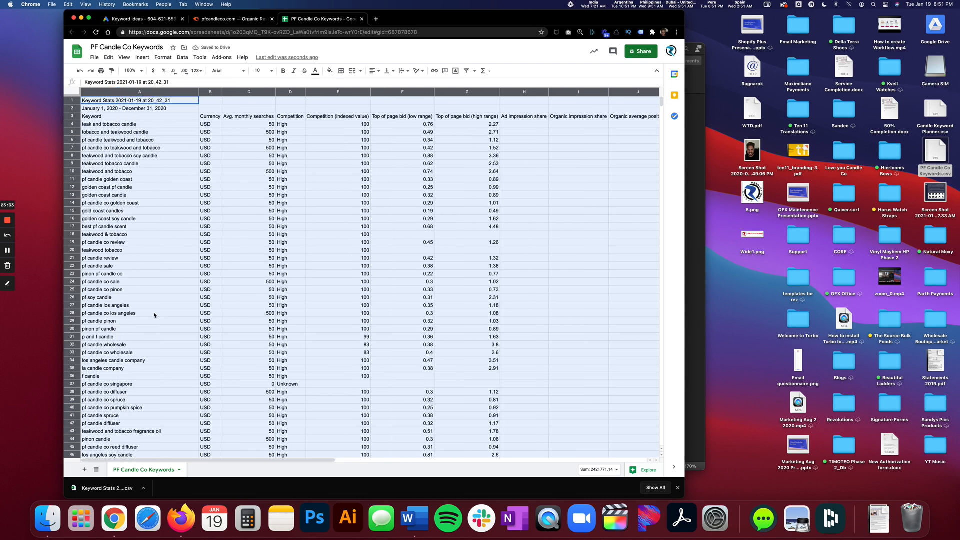
left_click(195, 281)
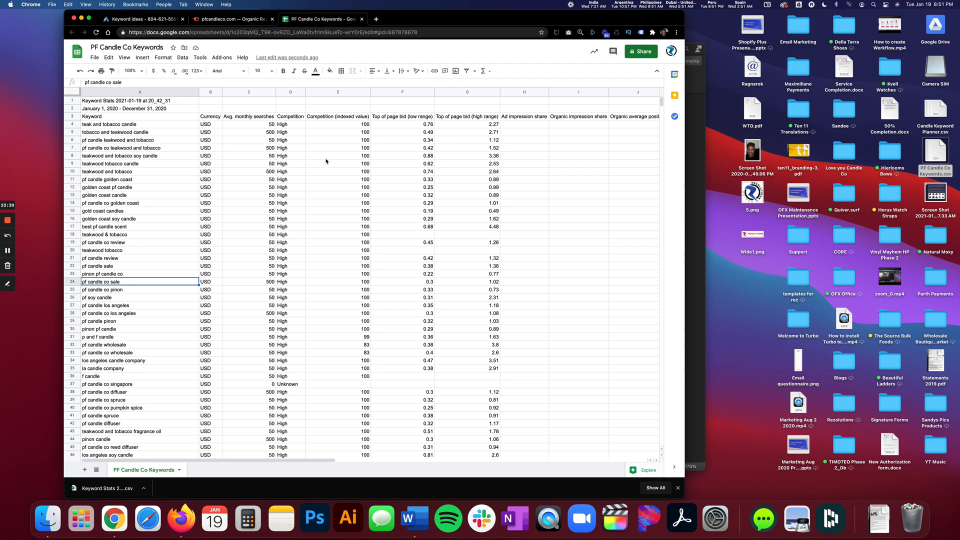
left_click(212, 92)
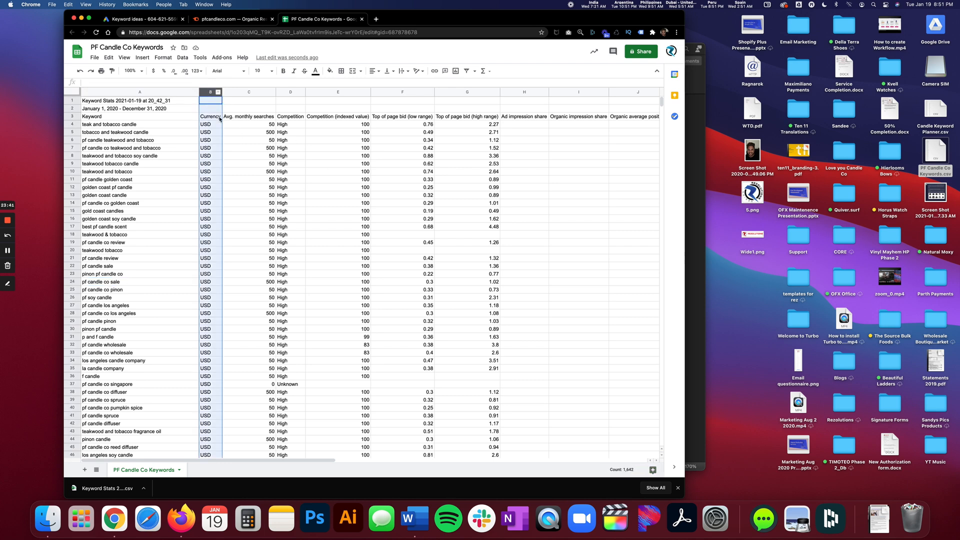
right_click(209, 92)
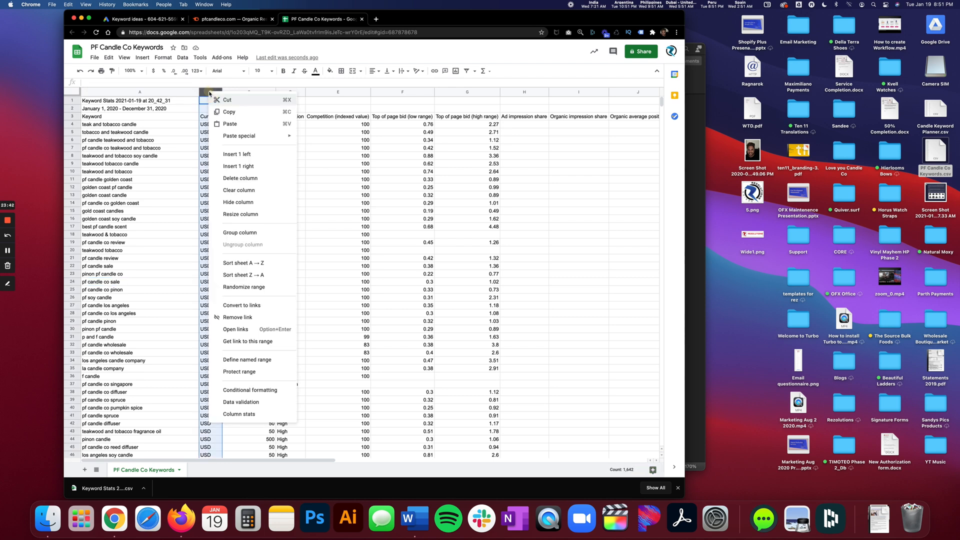
left_click(235, 173)
left_click(192, 203)
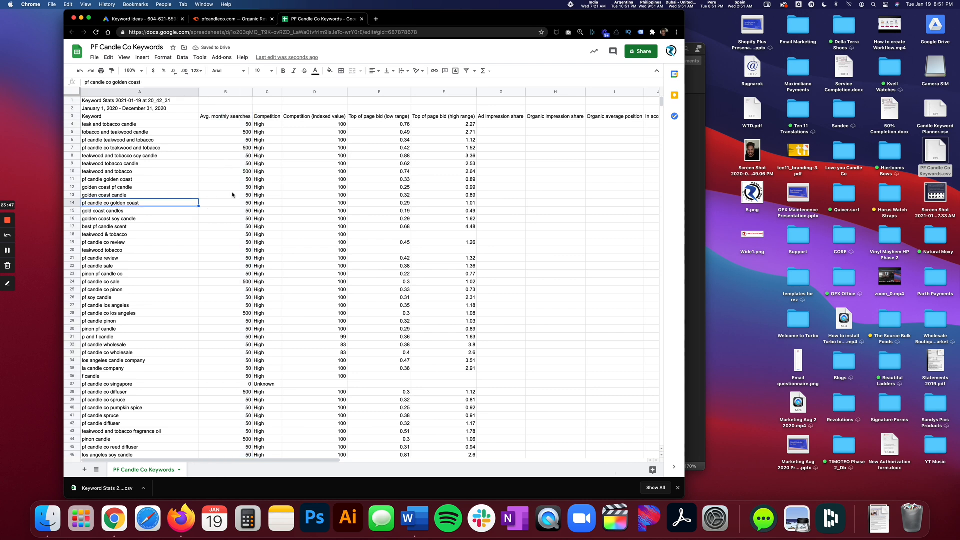
Clear the contents of columns C through W, from Competition to Searches: Dec 2020.
left_click(266, 118)
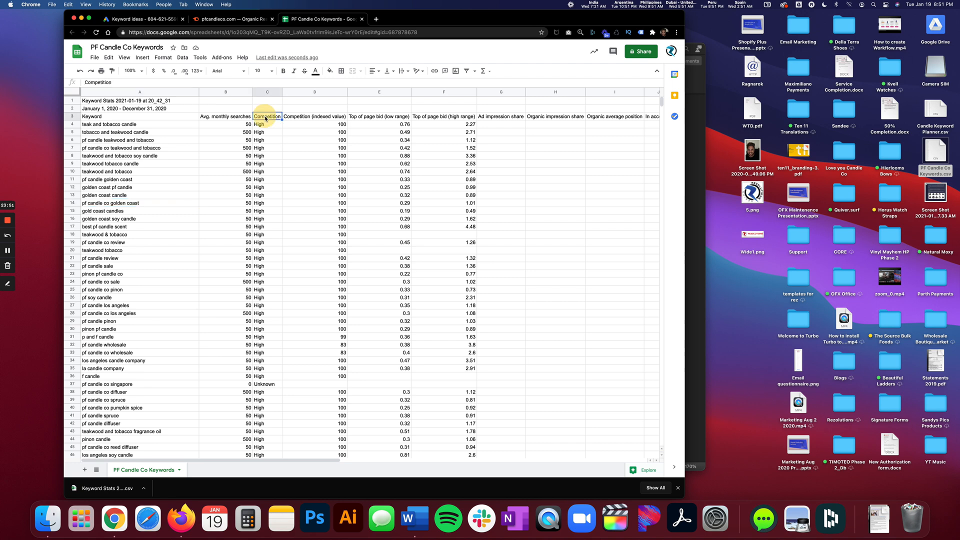
left_click_drag(271, 94, 521, 120)
right_click(522, 120)
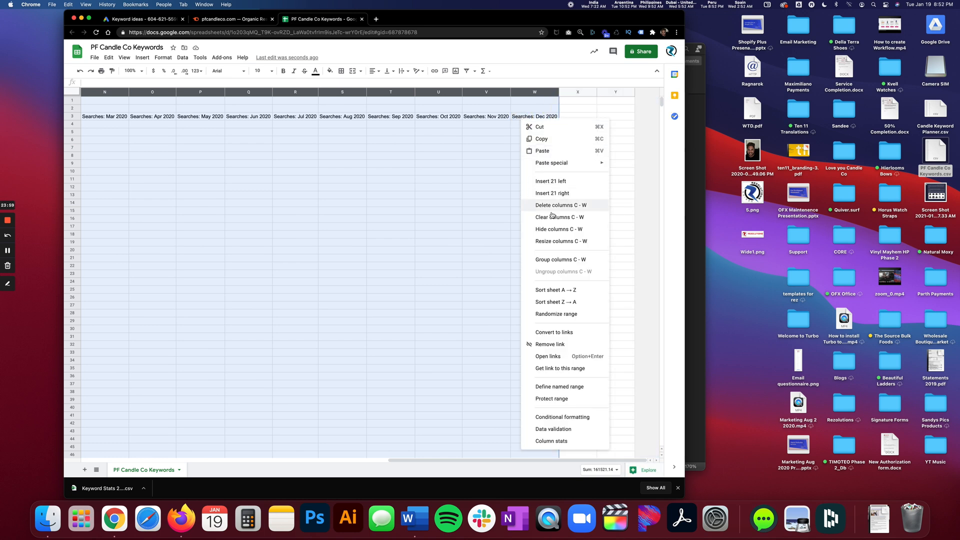
left_click(572, 220)
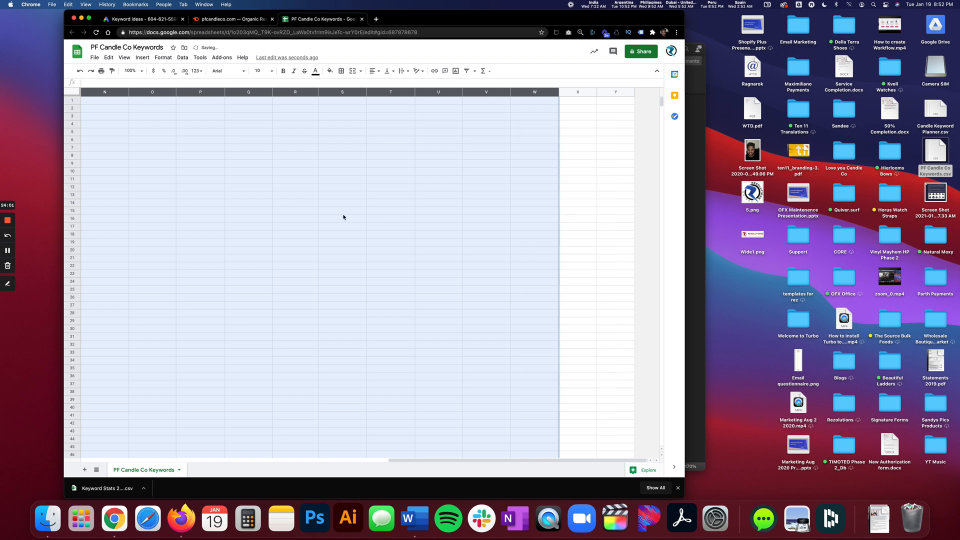
left_click(332, 210)
scroll(288, 198, "left", 10)
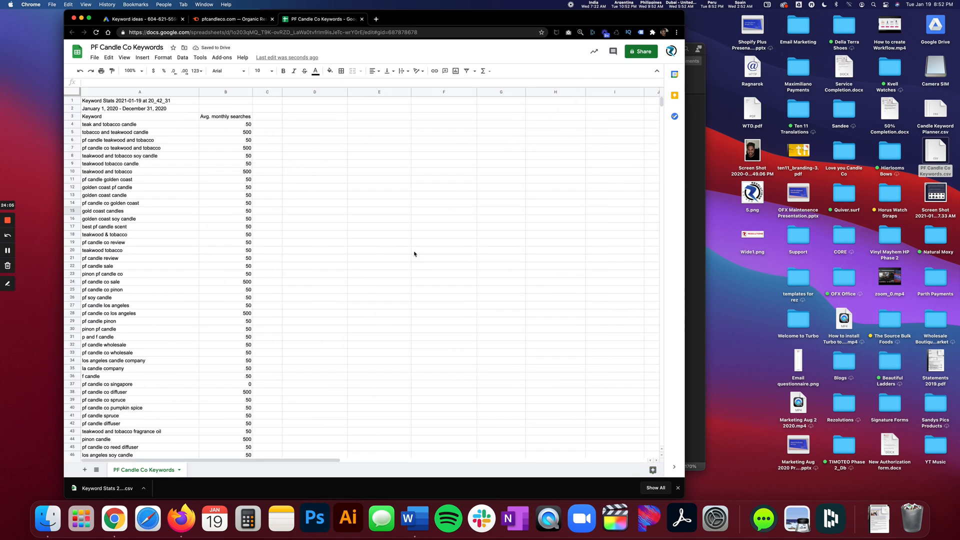
Delete rows 1 and 2, which hold the report title and date range above the column headings.
left_click(71, 109)
left_click(71, 101, "shift")
right_click(73, 104)
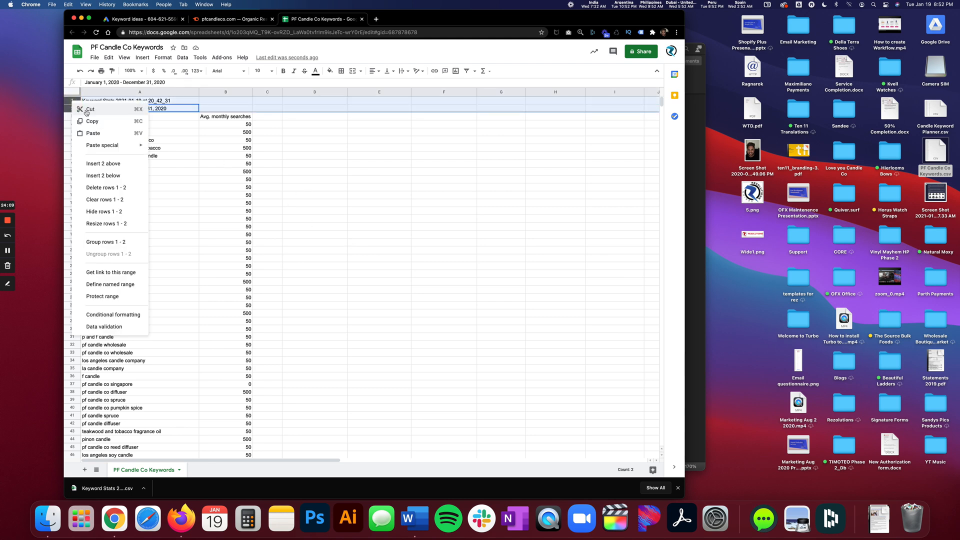
left_click(106, 187)
left_click(185, 210)
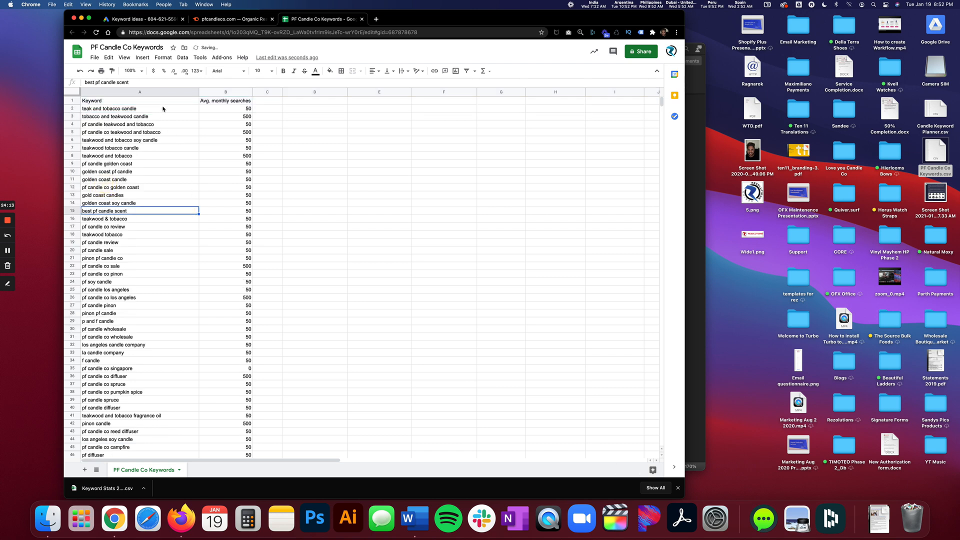
Make the Keyword and Avg. monthly searches header cells bold.
left_click_drag(162, 102, 225, 101)
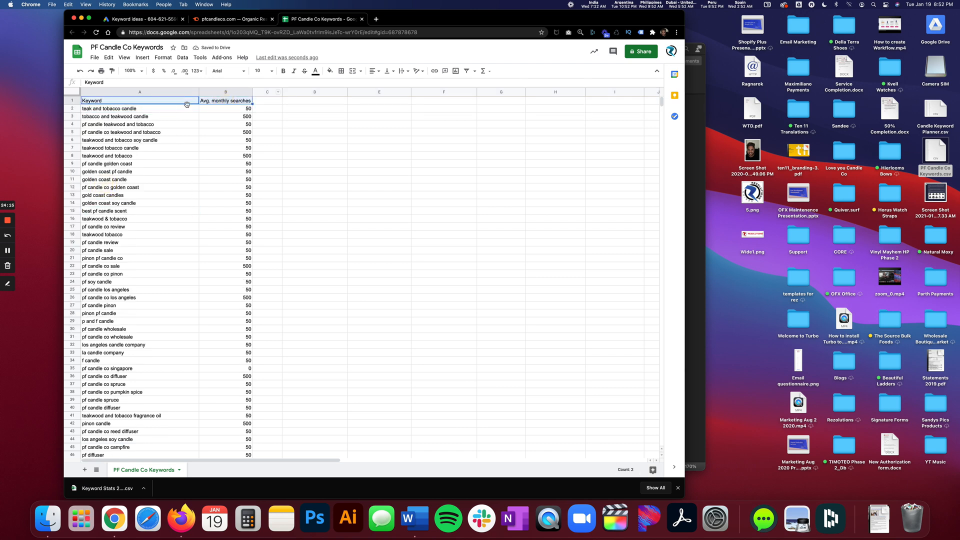
left_click(283, 71)
left_click(223, 171)
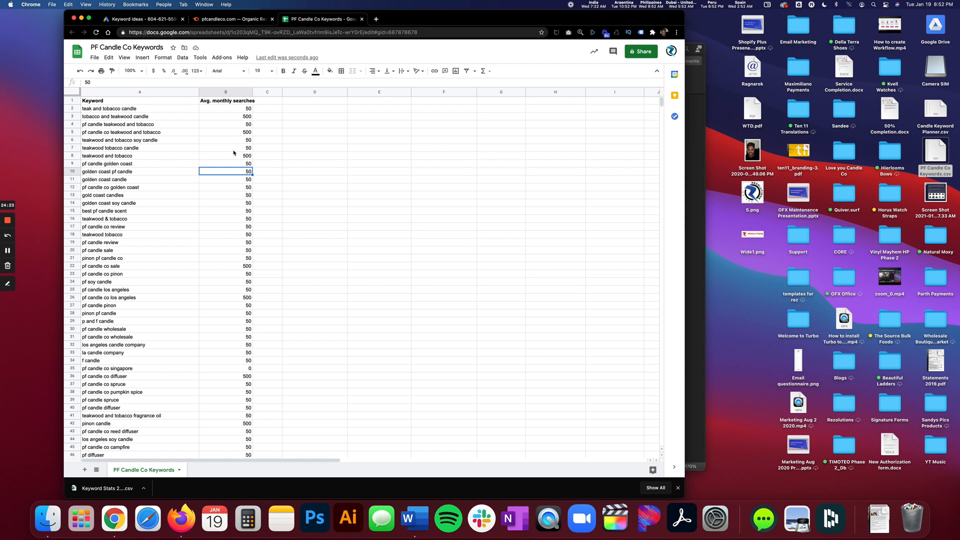
Enlarge the browser page zoom to 125%.
left_click(86, 4)
left_click(98, 82)
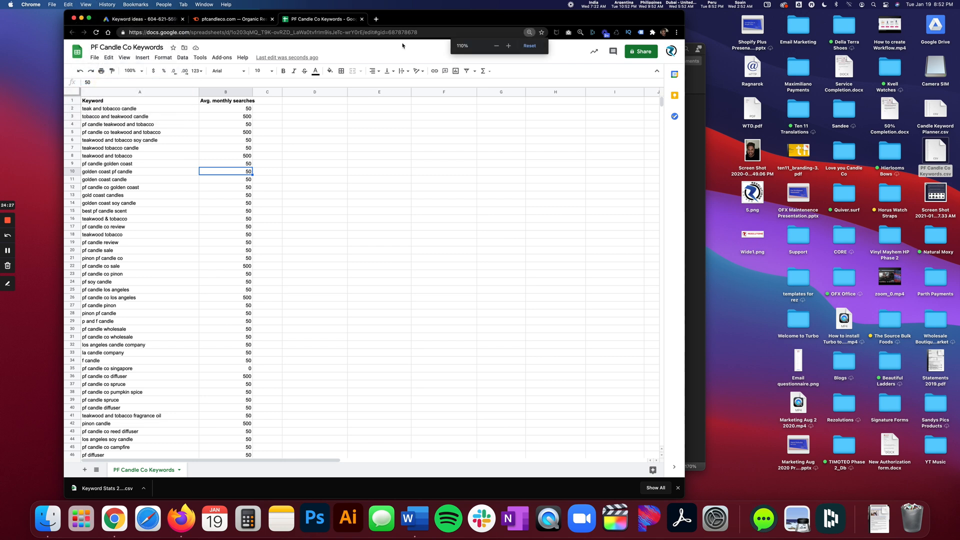
left_click(509, 46)
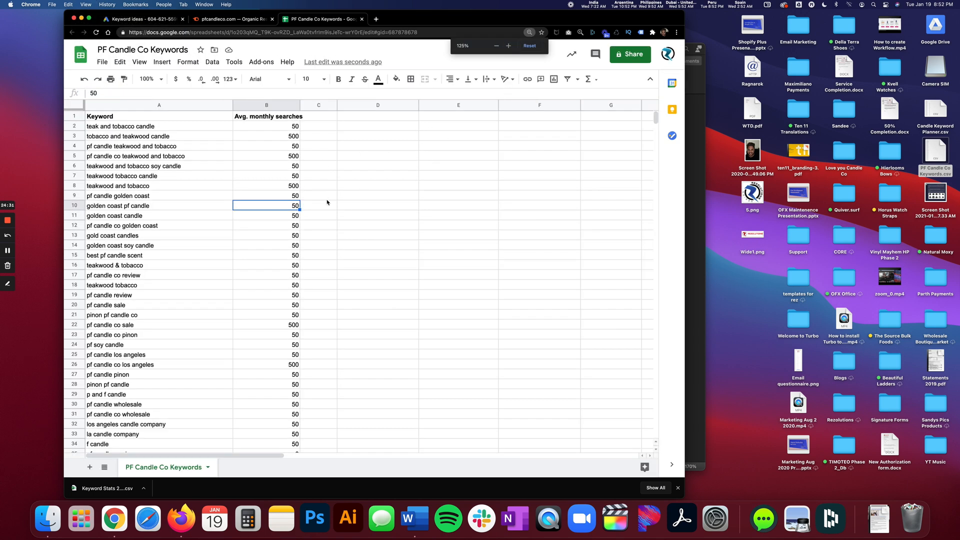
Format the Avg. monthly searches column as Number without decimal places.
left_click(261, 107)
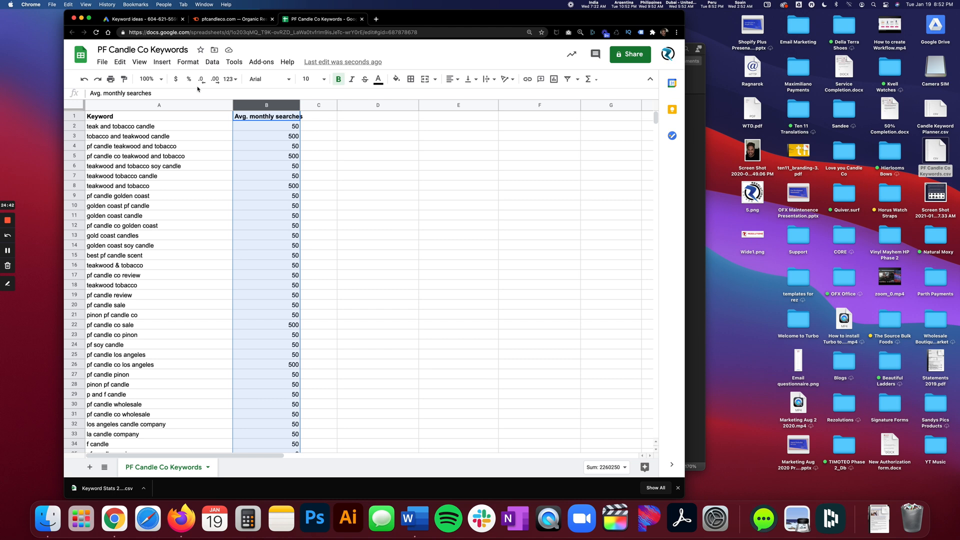
left_click(230, 79)
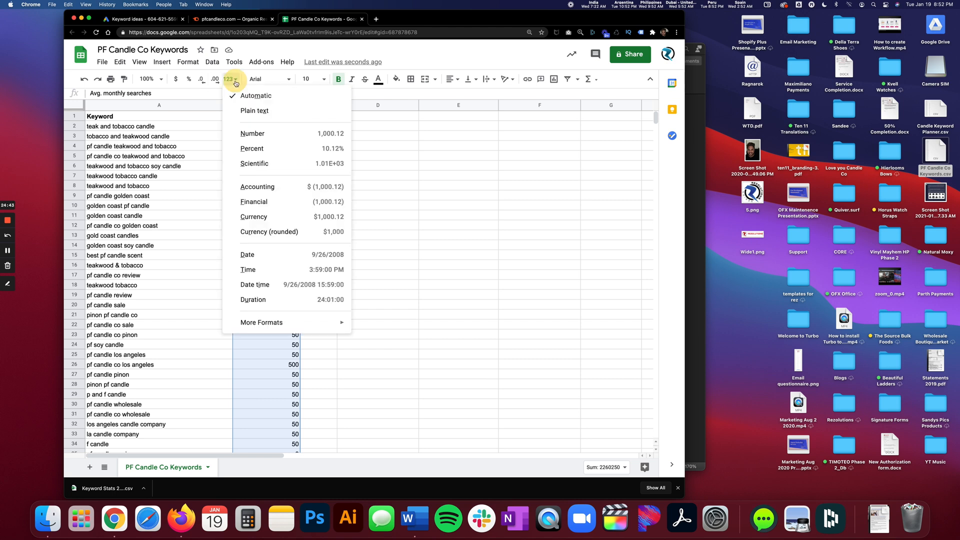
left_click(242, 133)
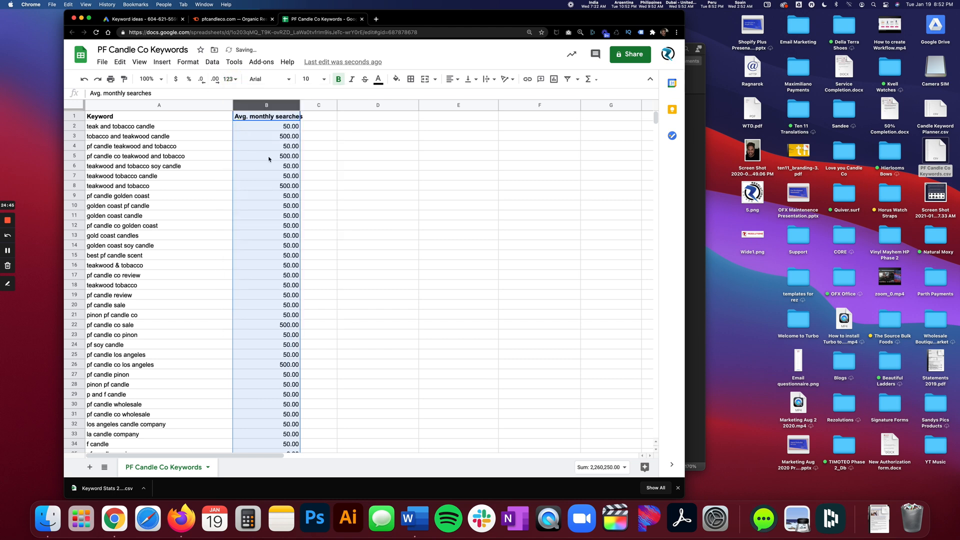
left_click(201, 79)
left_click(200, 79)
left_click(288, 158)
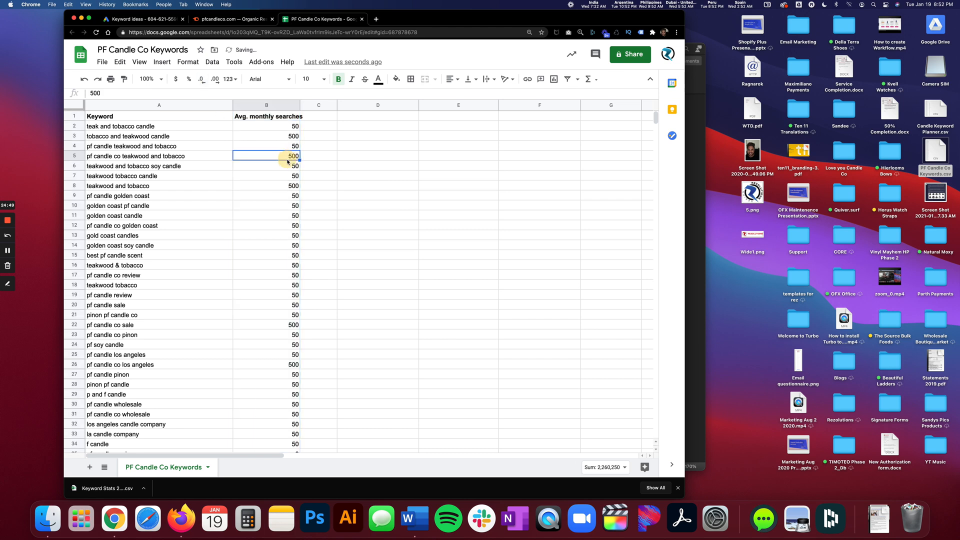
Look through the keywords and their average monthly searches down to the last row of the sheet.
scroll(271, 173, "down", 20)
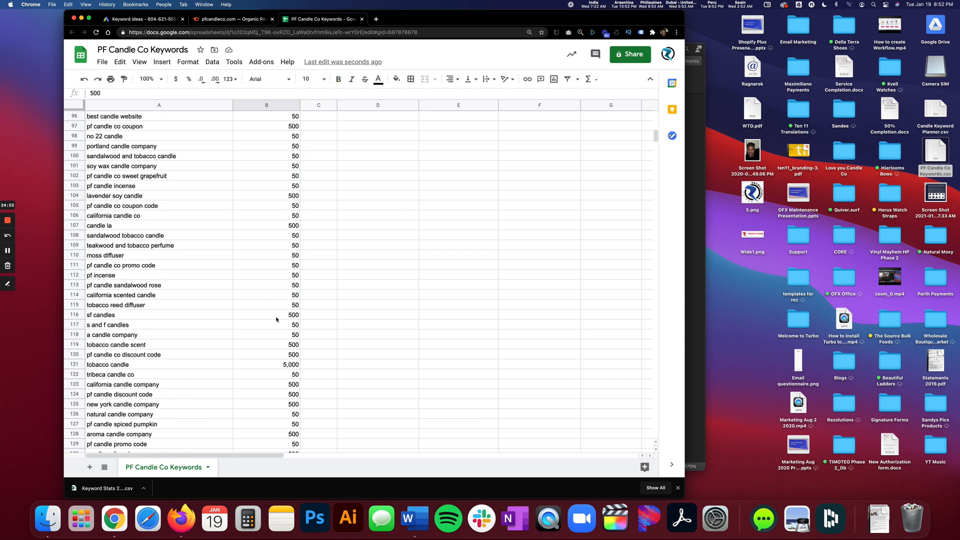
scroll(230, 213, "up", 20)
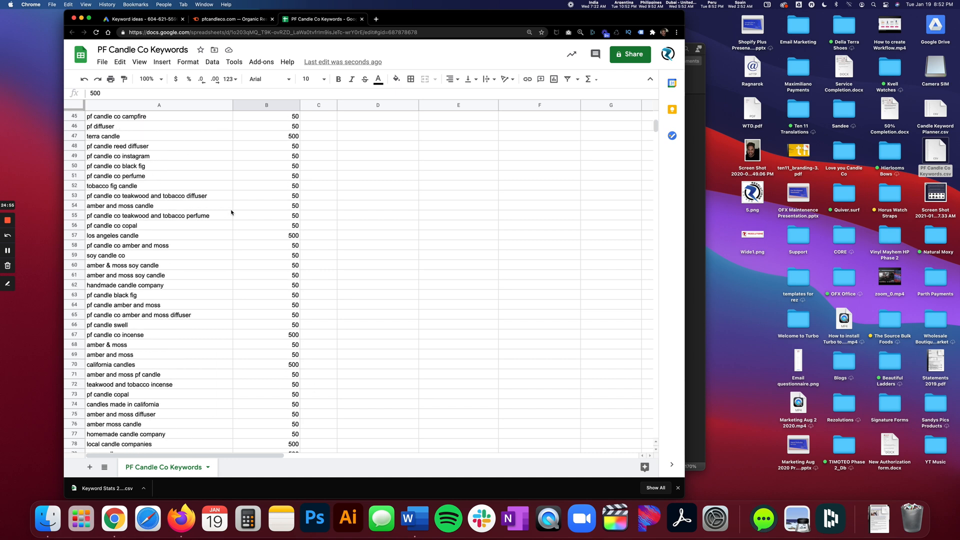
left_click(188, 125)
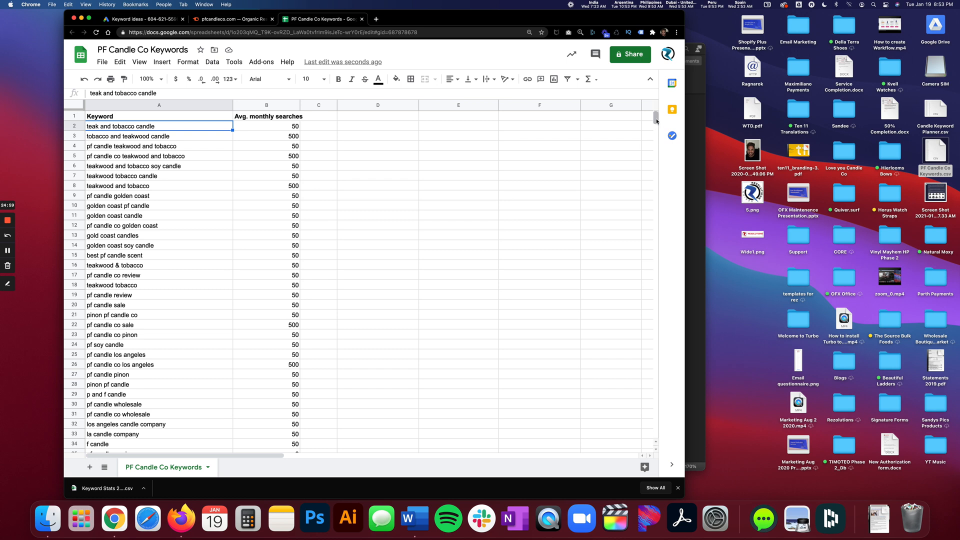
left_click_drag(656, 121, 649, 439)
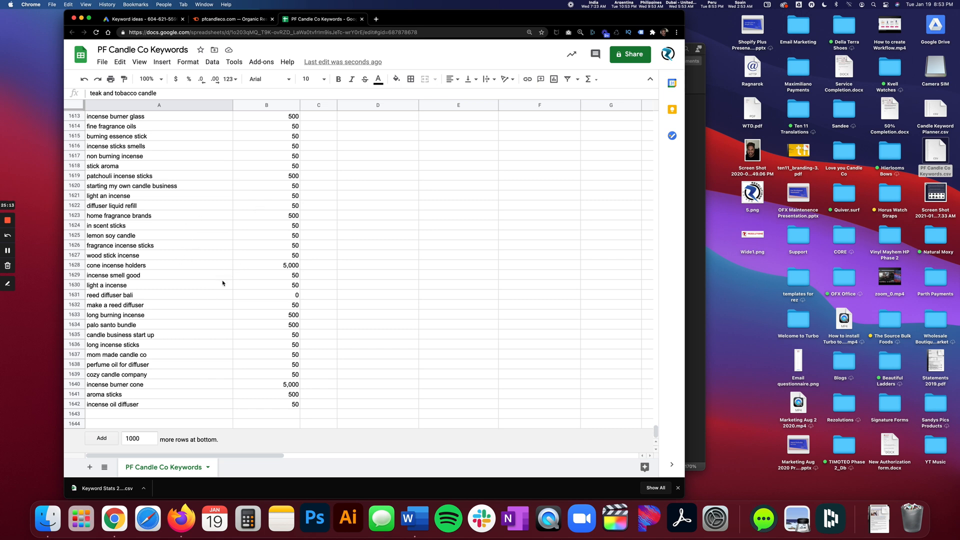
Open Candle Keyword Planner.csv from the desktop in Excel and fit all column widths to their contents.
left_click(933, 113)
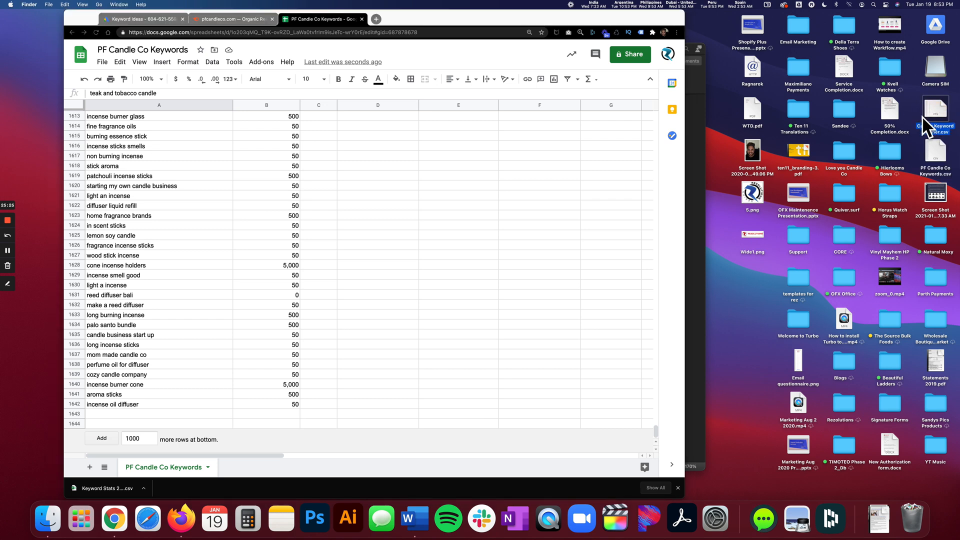
double_click(933, 111)
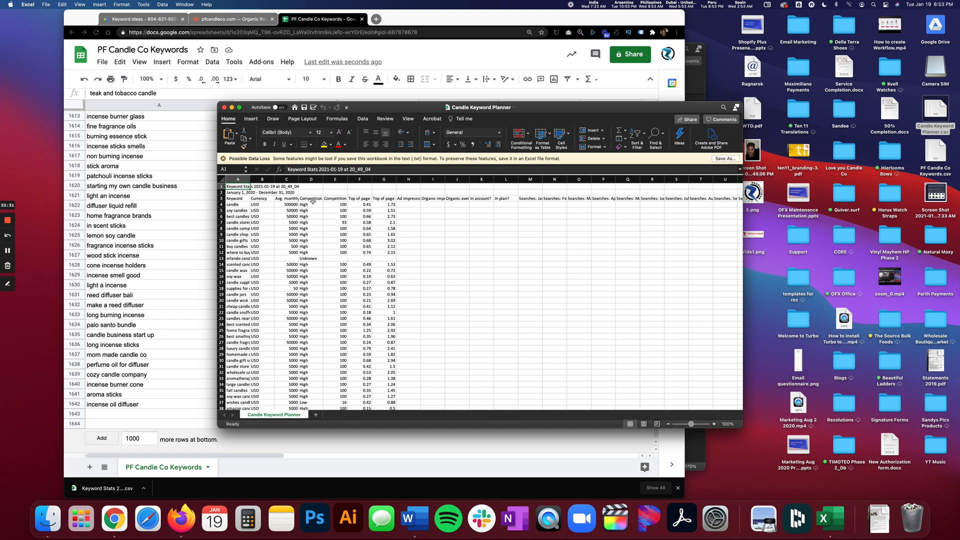
left_click(221, 179)
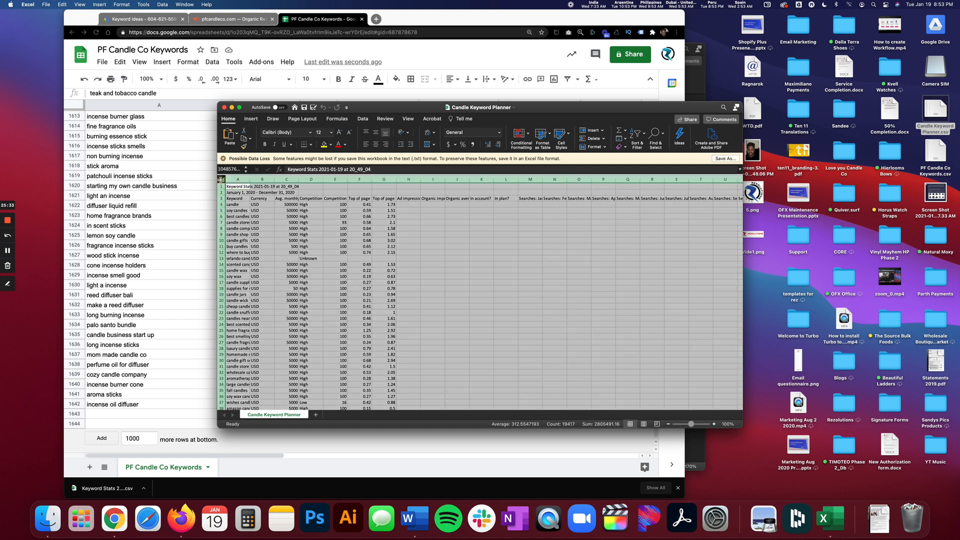
double_click(249, 179)
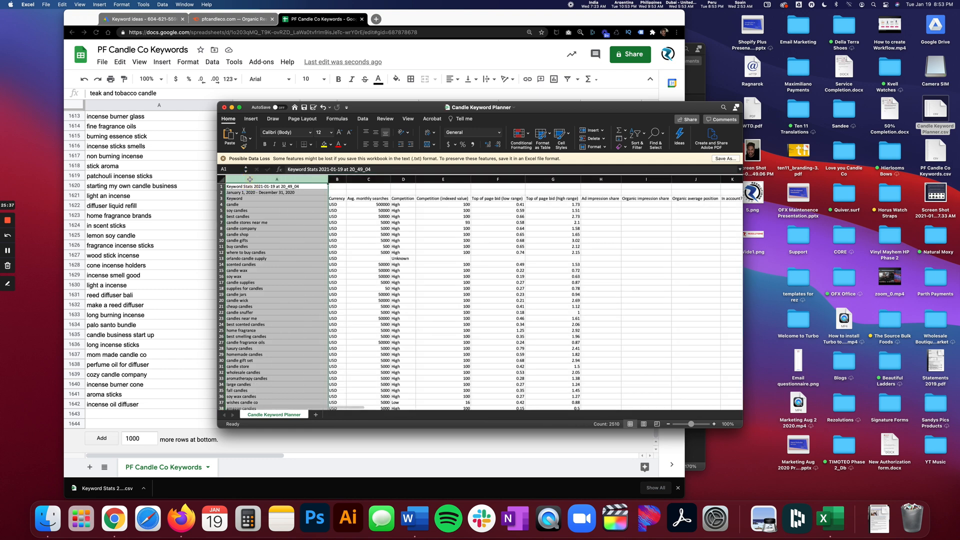
left_click(270, 217)
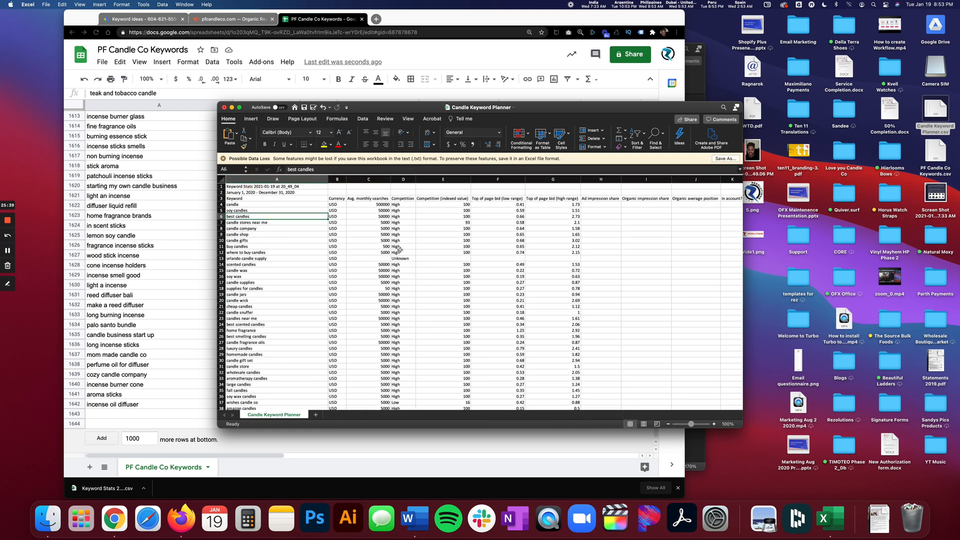
Show the Candle Keyword Planner workbook in full screen and set its zoom to 150%.
left_click_drag(426, 107, 394, 77)
left_click(207, 78)
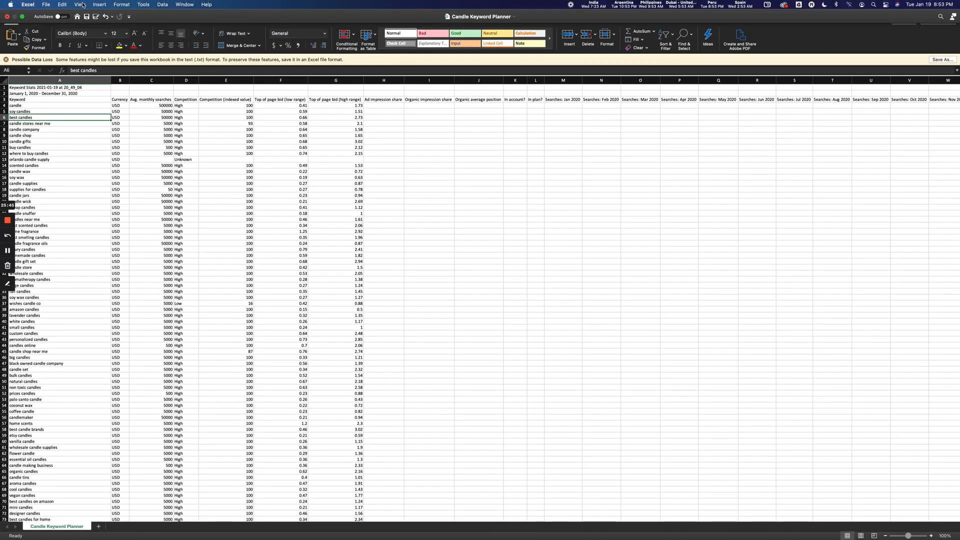
left_click(79, 5)
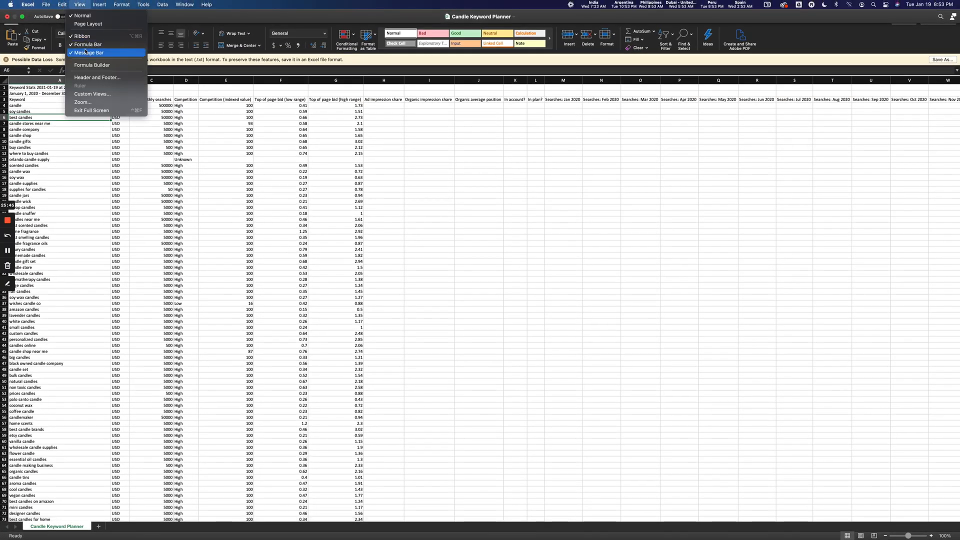
left_click(93, 102)
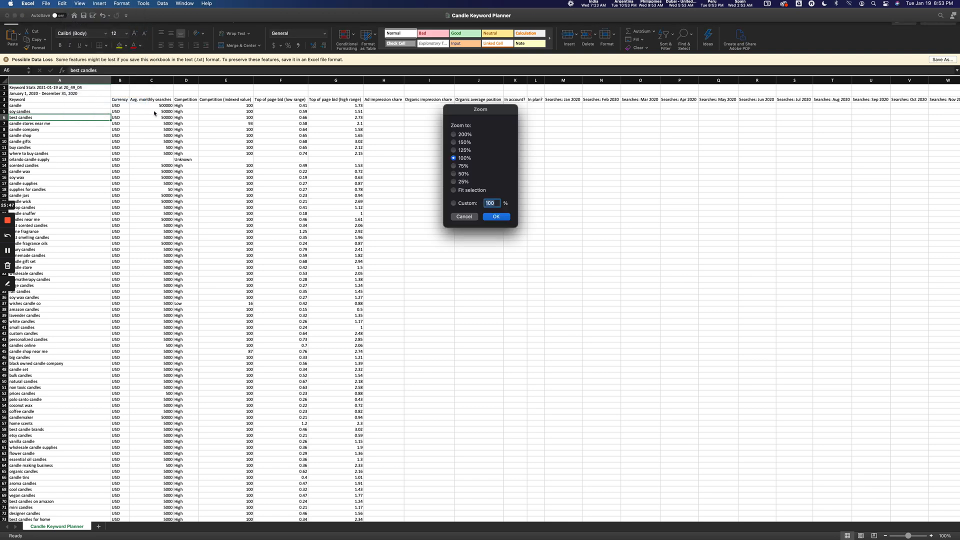
left_click(454, 142)
left_click(492, 218)
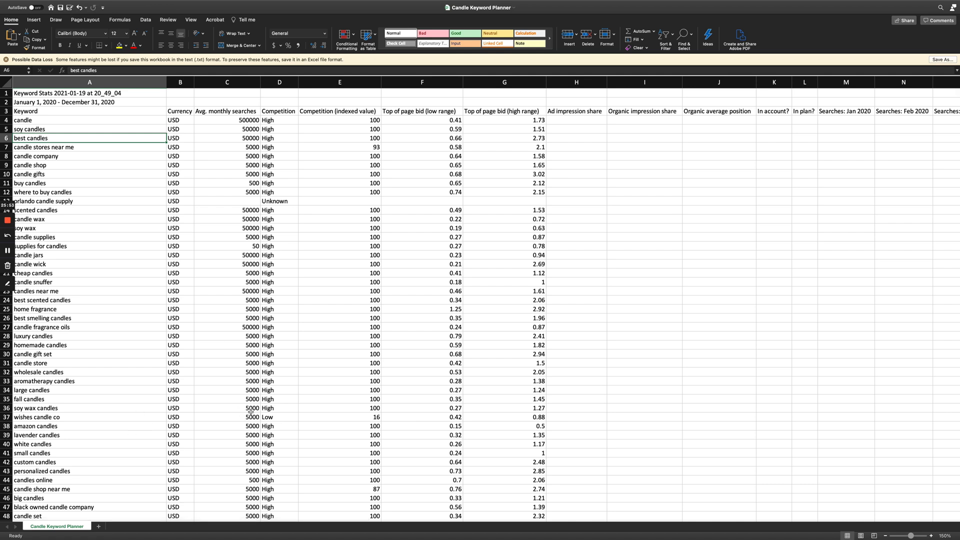
Delete the Currency column from the Candle Keyword Planner sheet.
left_click(181, 82)
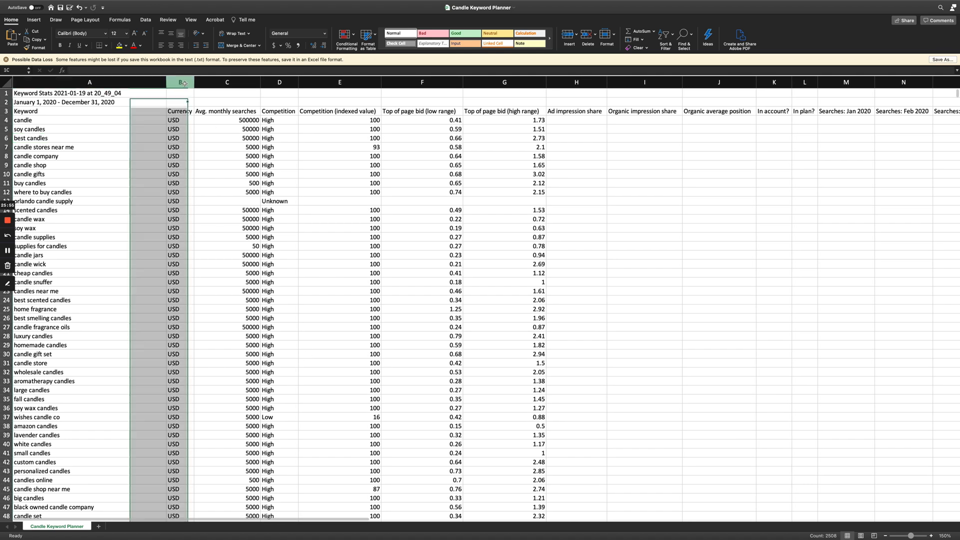
right_click(185, 83)
left_click(217, 133)
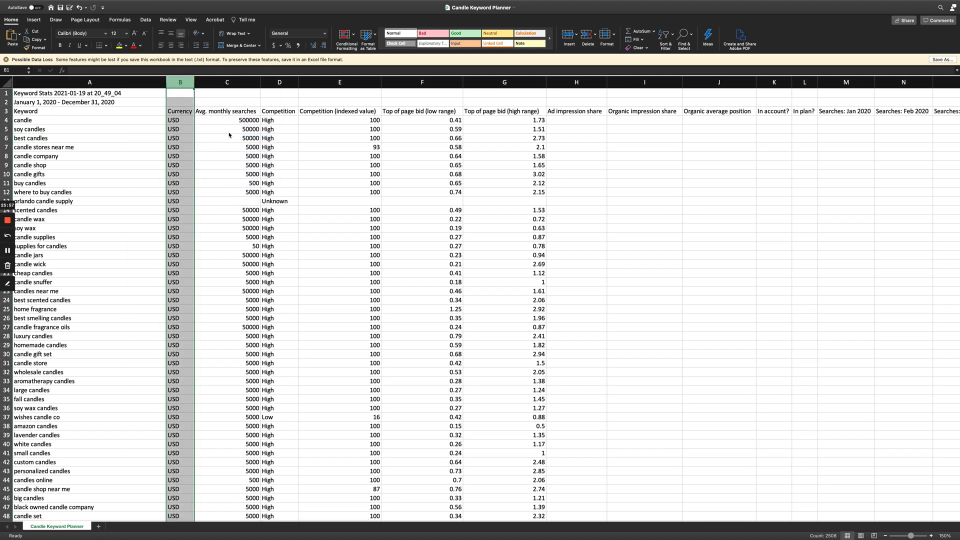
Delete all columns after Avg. monthly searches, from Competition through the Concept columns.
left_click_drag(257, 83, 898, 105)
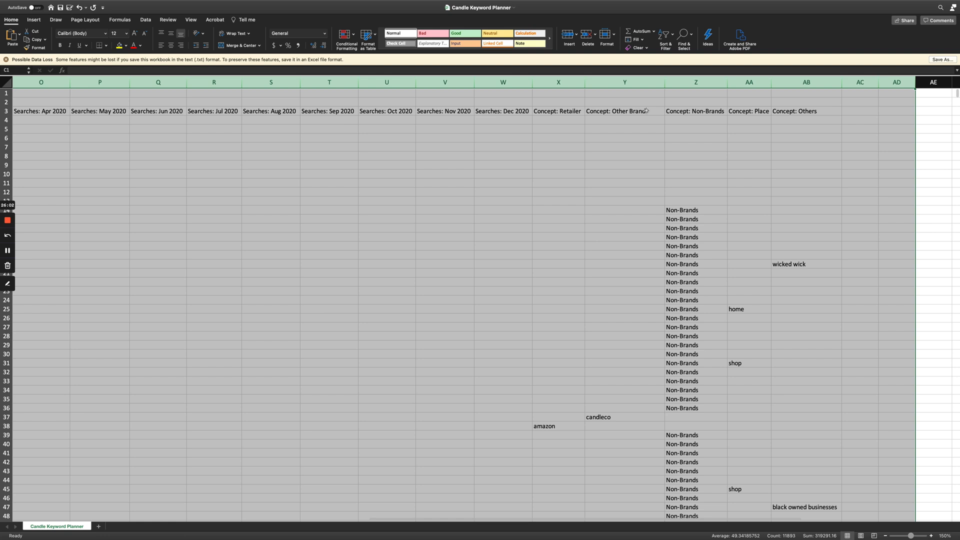
right_click(634, 83)
left_click(645, 133)
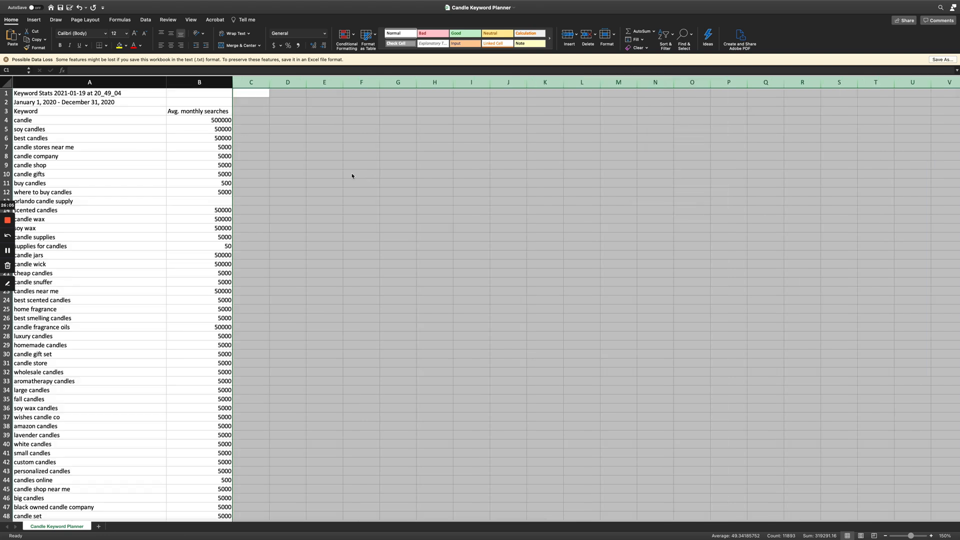
scroll(352, 173, "left", 5)
left_click(186, 183)
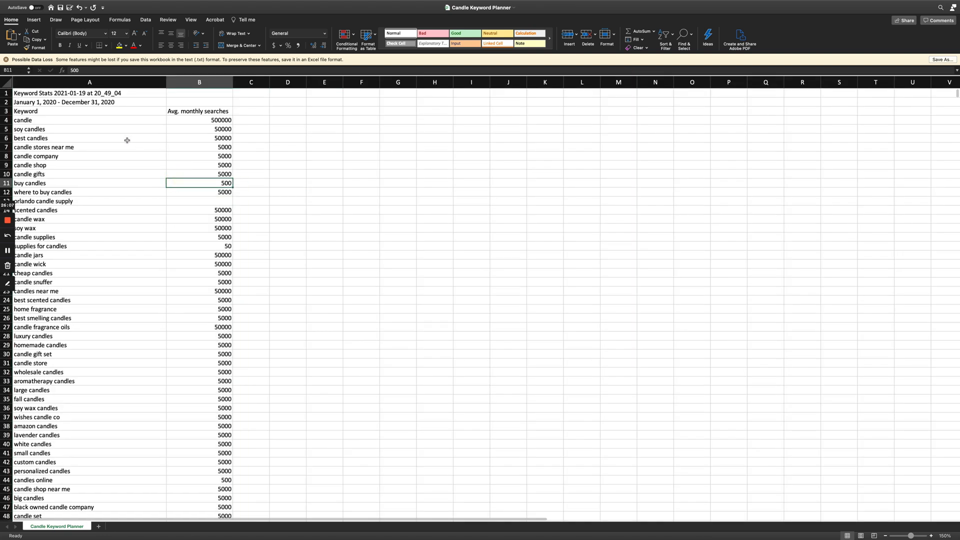
Delete the first two rows, which hold the Keyword Stats title and the date range.
left_click(7, 102)
left_click_drag(6, 102, 6, 93)
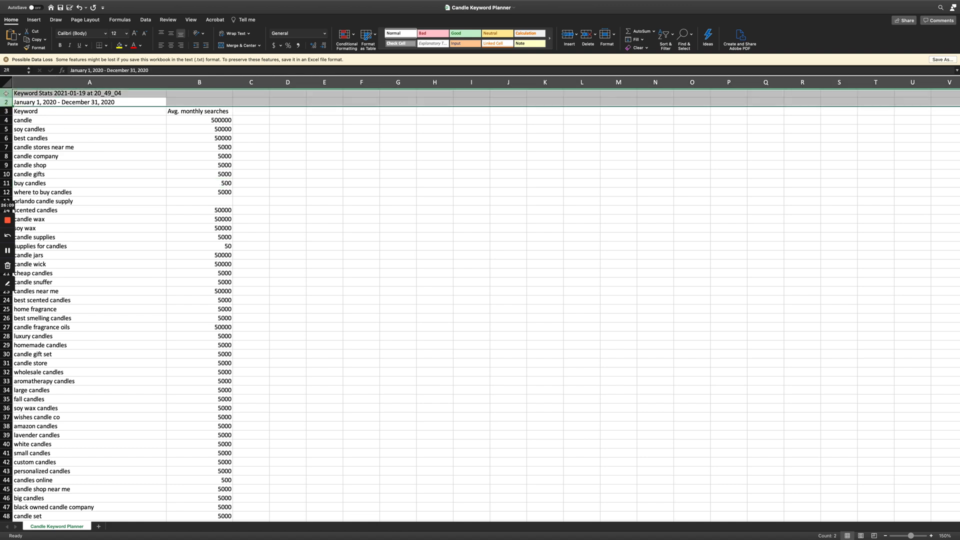
right_click(7, 94)
left_click(25, 143)
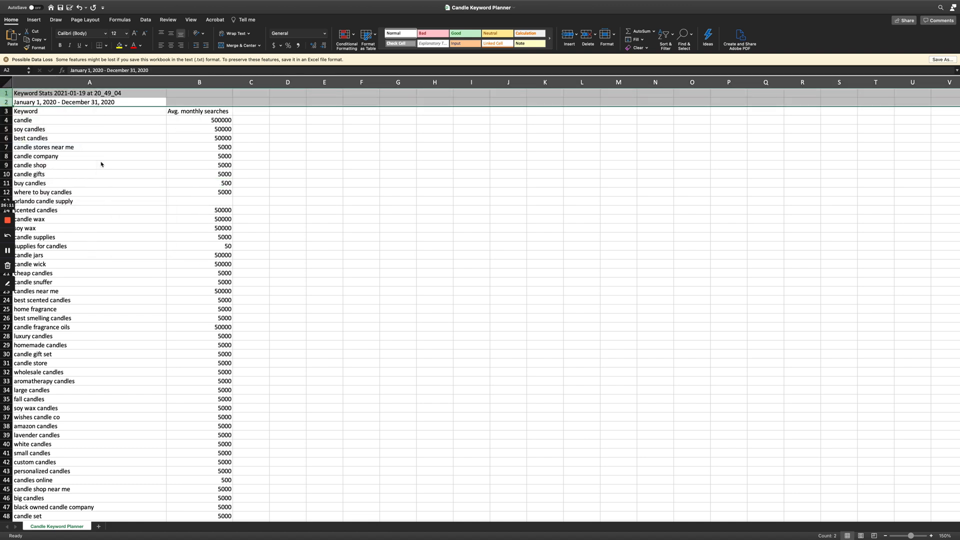
left_click(103, 163)
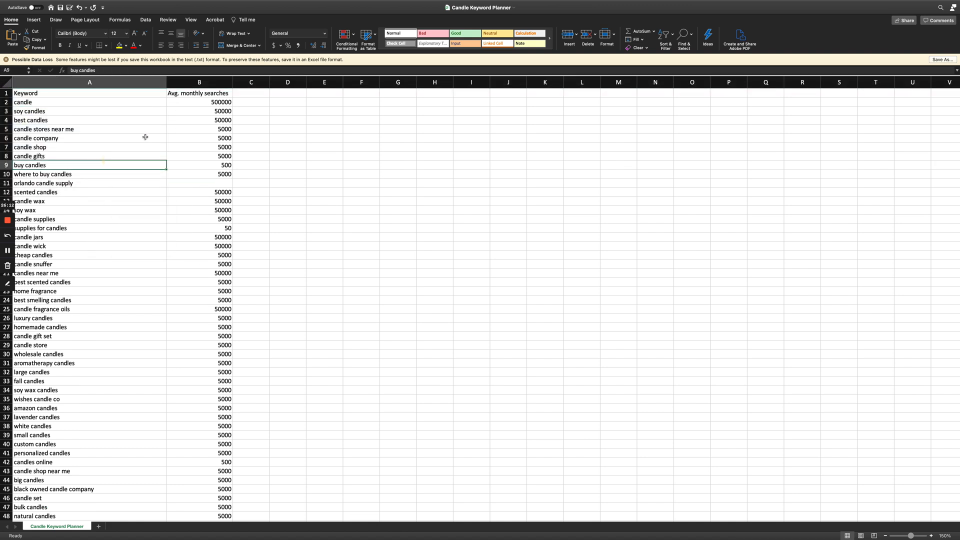
left_click(132, 103)
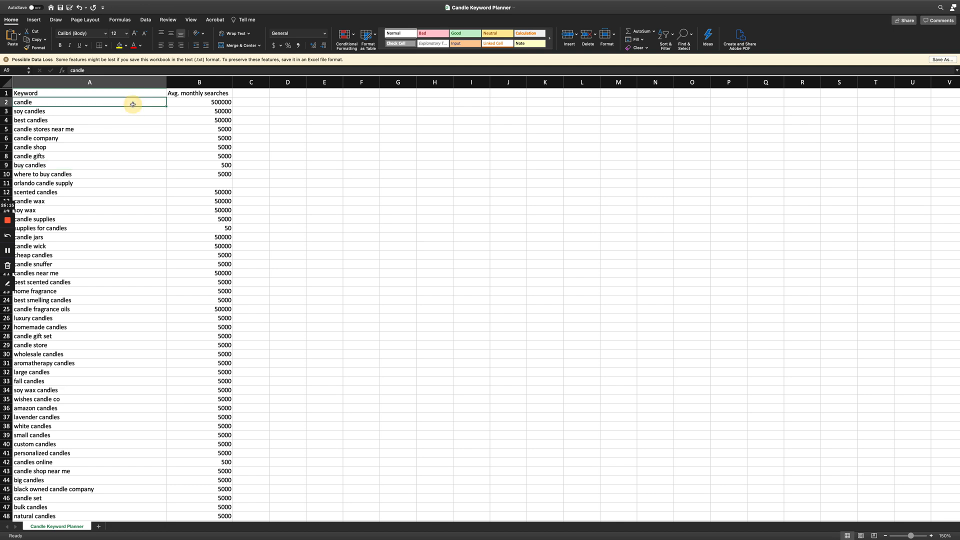
left_click_drag(139, 103, 220, 535)
left_click(146, 389)
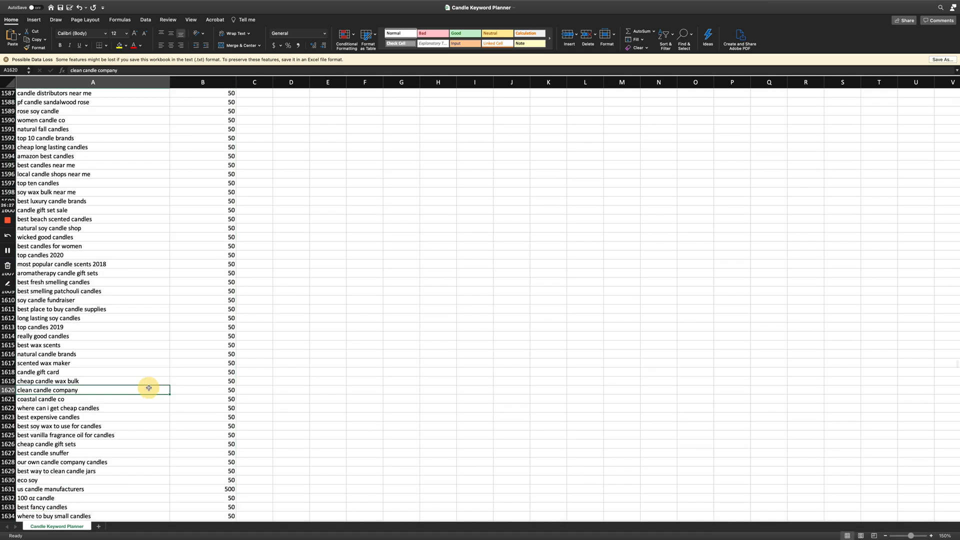
Copy all keywords with their average monthly searches, from A2 down to the last filled row in column B, without the headers.
key("ctrl+Home")
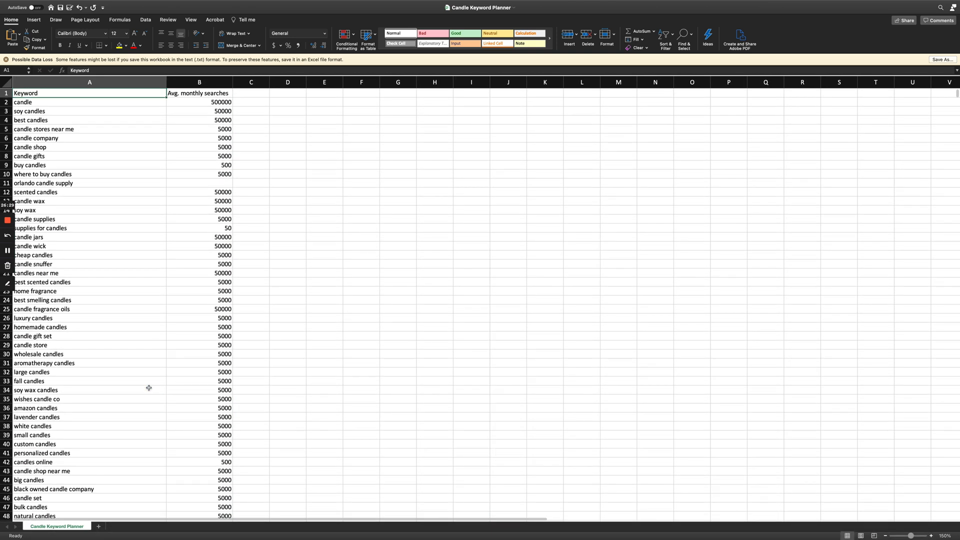
key("Down")
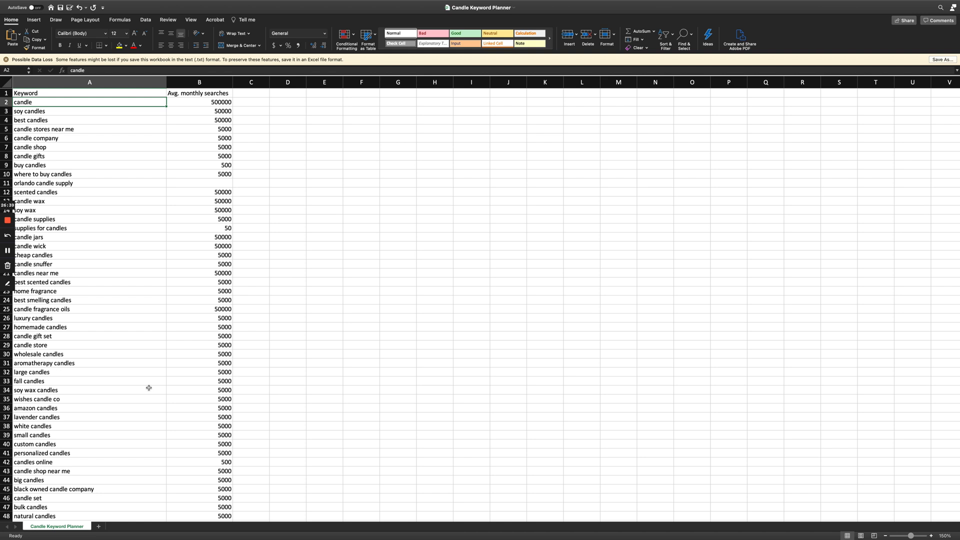
key("shift+Right")
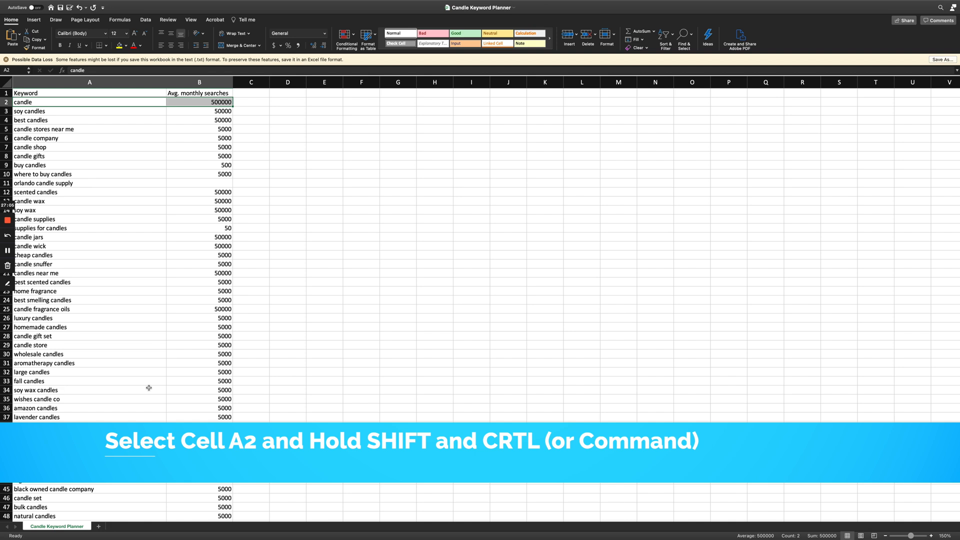
key("ctrl+shift+Down")
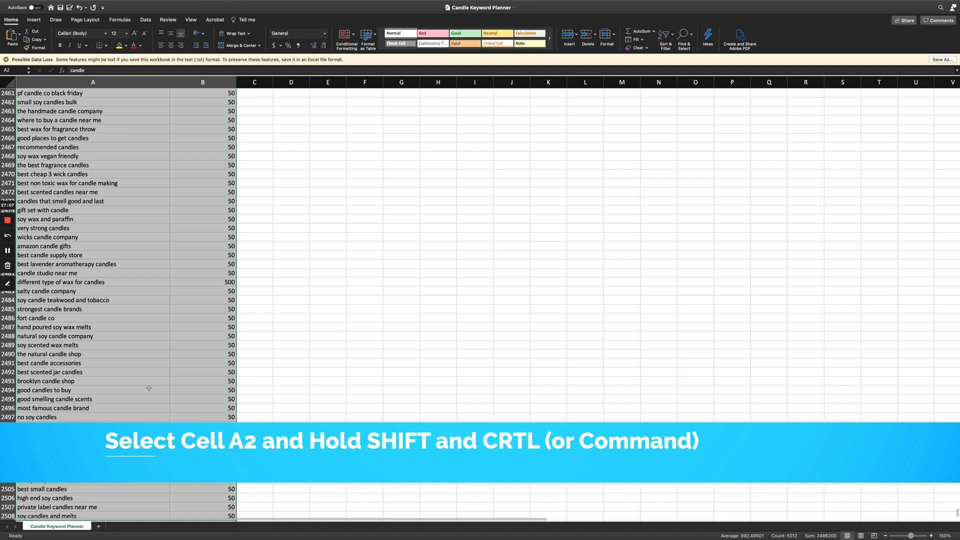
scroll(149, 388, "down", 10)
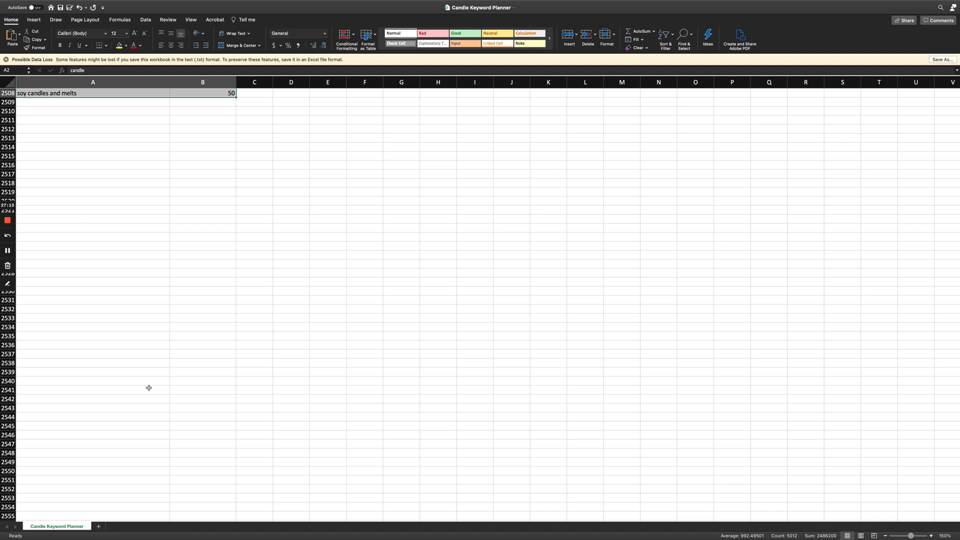
scroll(189, 273, "up", 8)
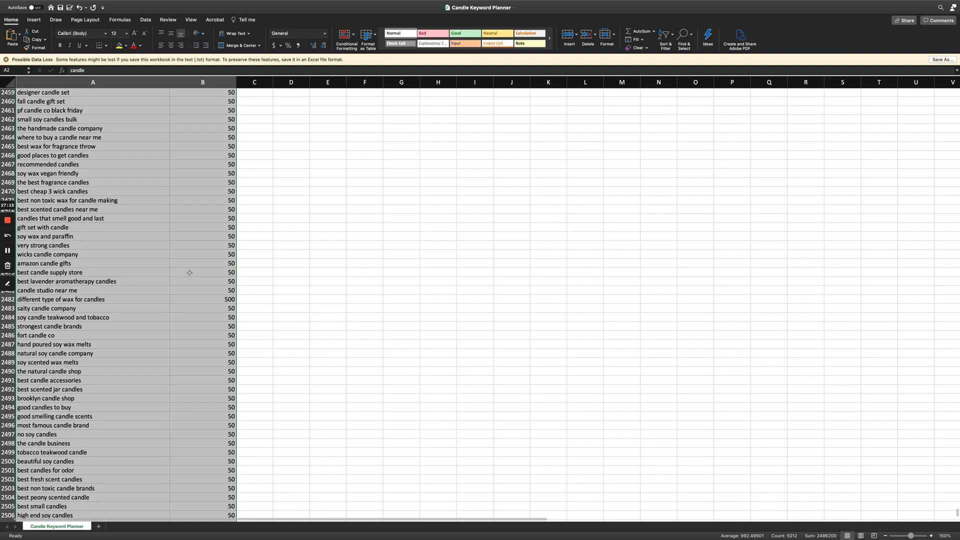
scroll(189, 272, "down", 2)
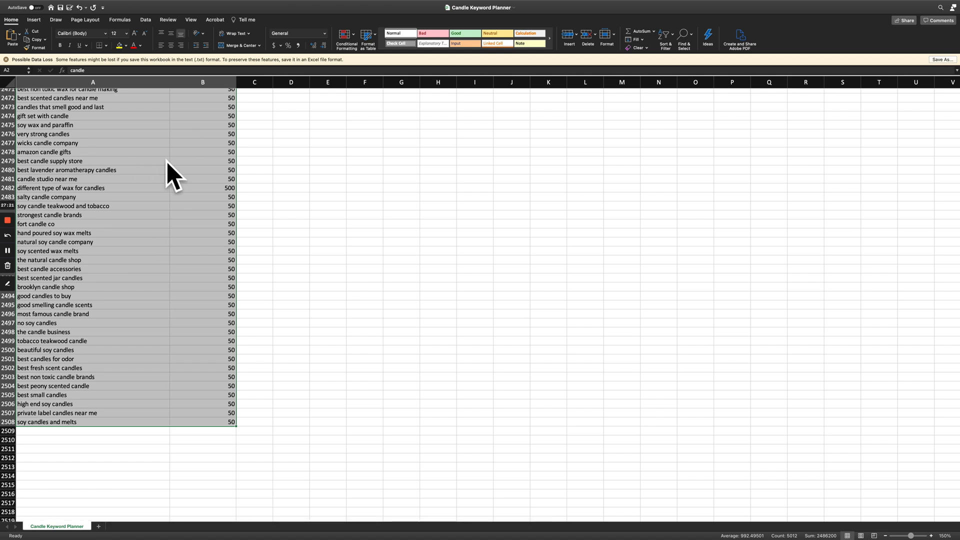
right_click(132, 167)
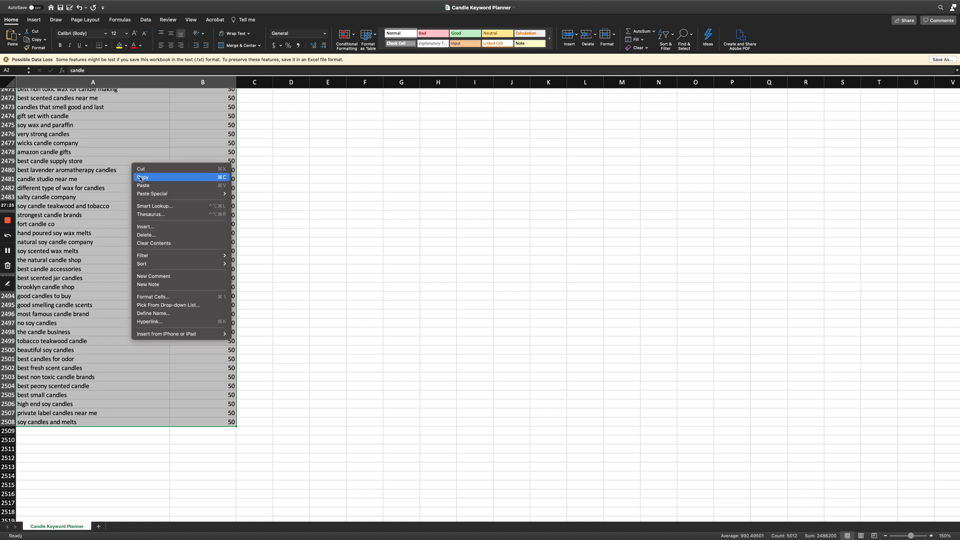
left_click(141, 177)
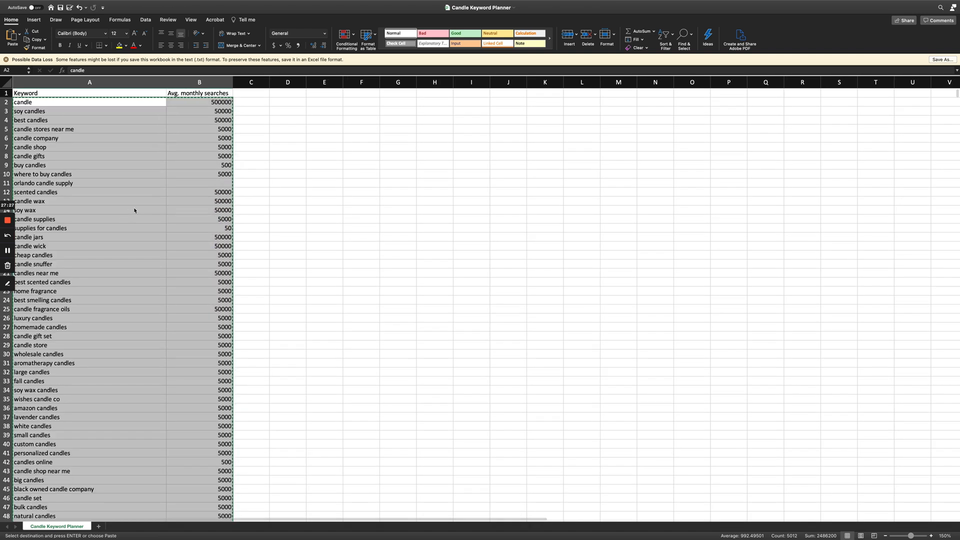
Minimize the full-screen Candle Keyword Planner workbook and hide the desktop icons.
mouse_move(52, 0)
left_click(22, 18)
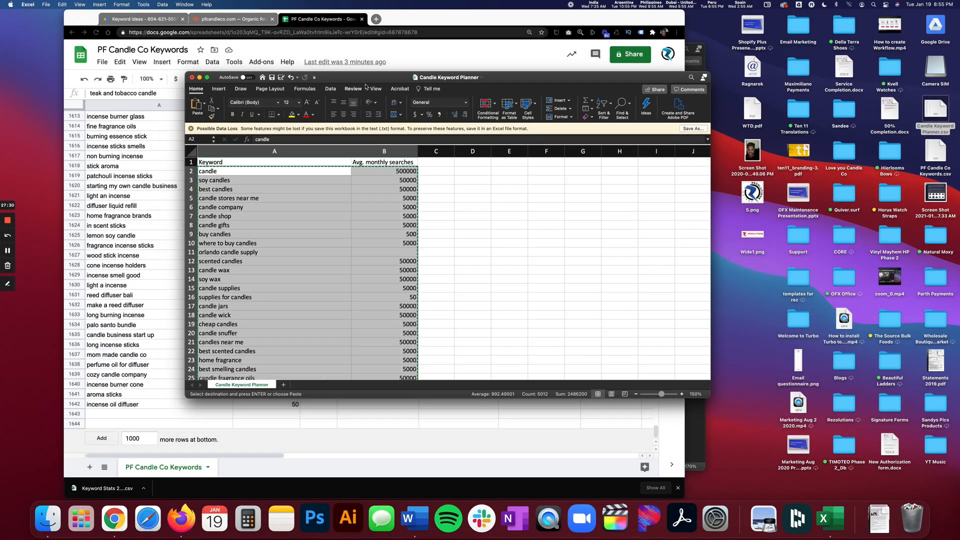
left_click_drag(366, 86, 564, 146)
left_click(398, 143)
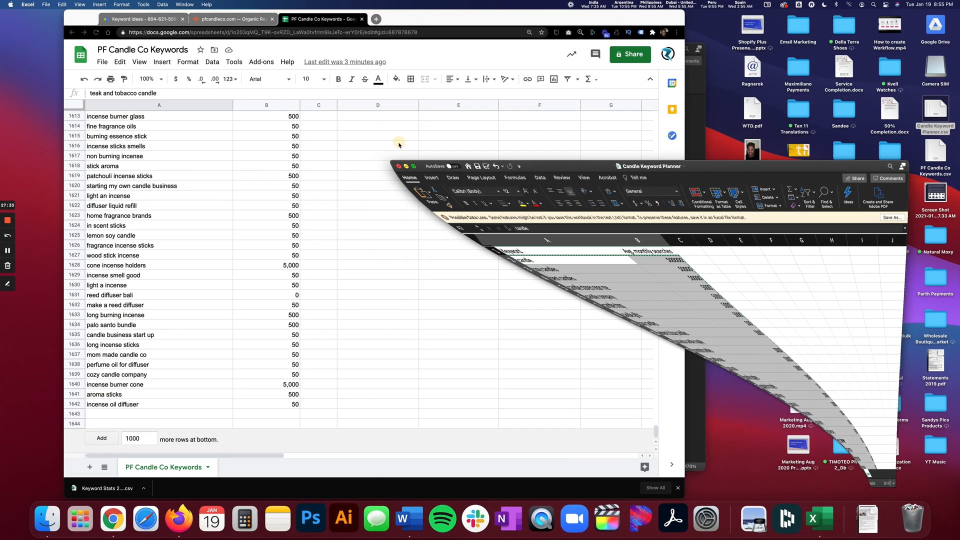
left_click(767, 4)
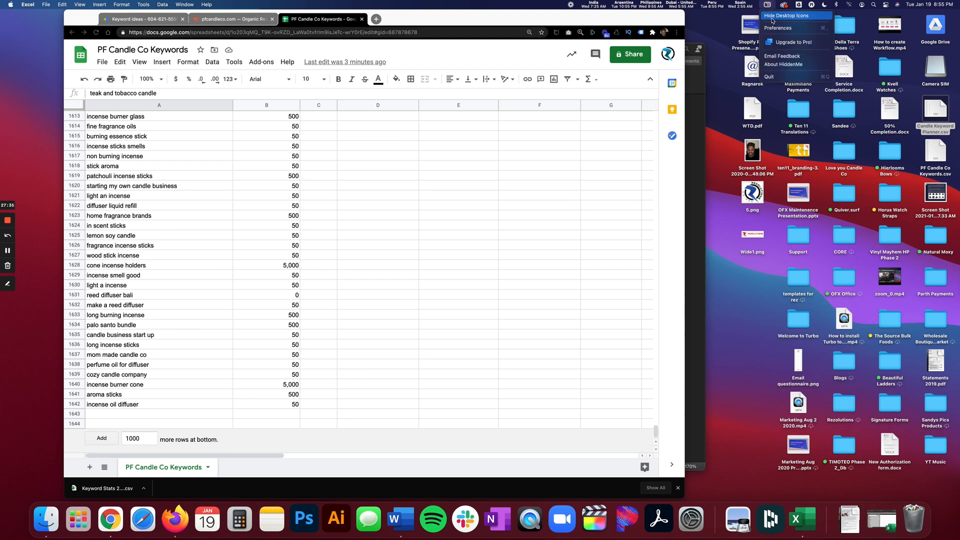
left_click(771, 18)
Paste the copied keyword data into the PF Candle Co Keywords Google Sheet, starting at the first empty row, cell A1643.
left_click(145, 248)
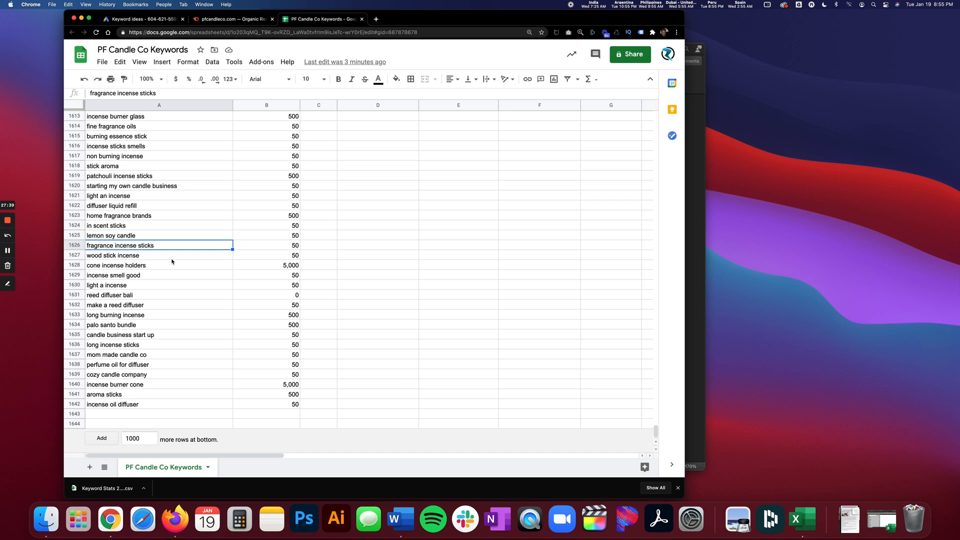
left_click(155, 414)
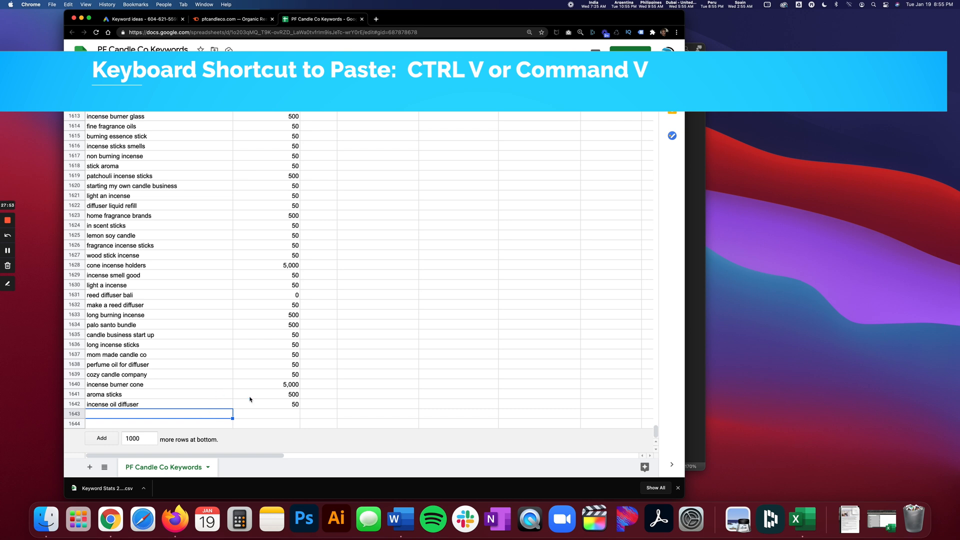
key("super+v")
Check the pasted keywords and search volumes down to the last row of the sheet.
scroll(240, 398, "down", 5)
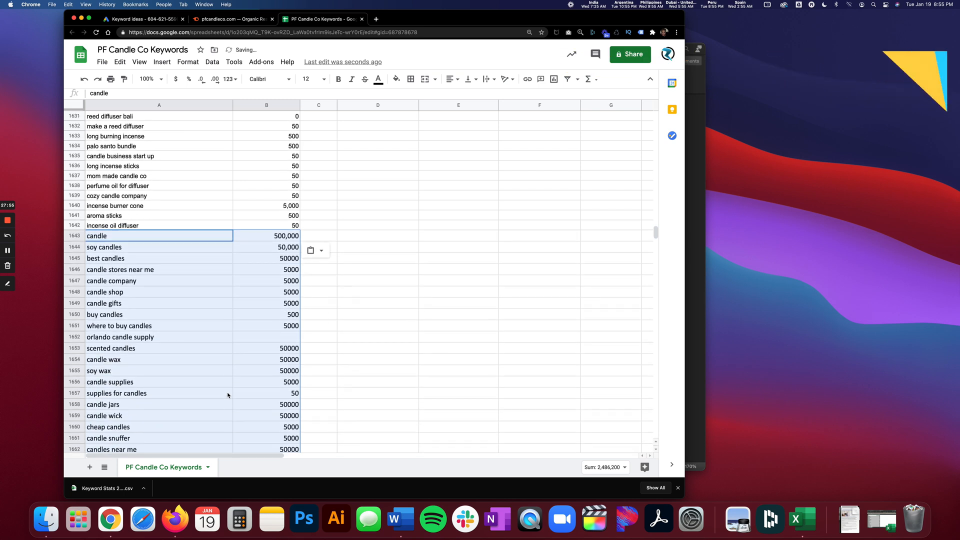
scroll(225, 350, "down", 1)
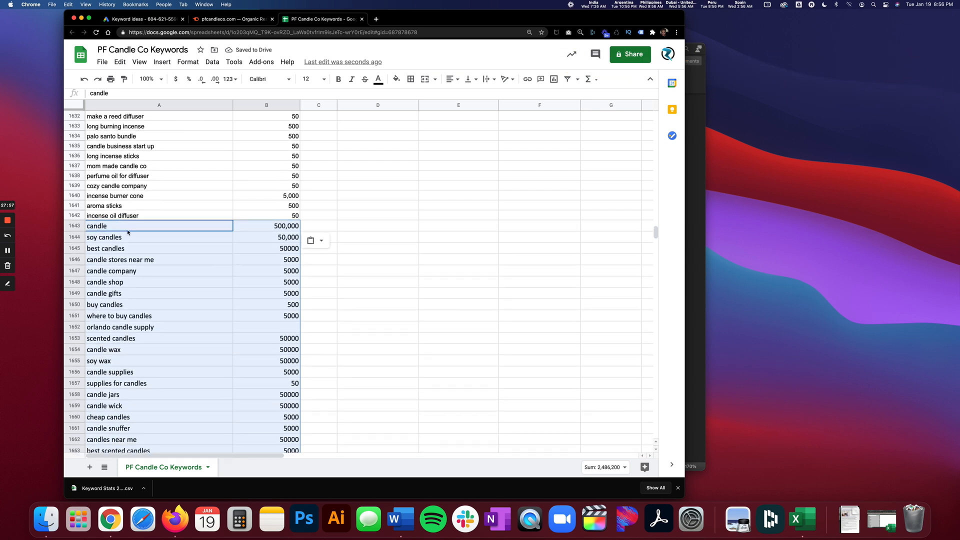
scroll(268, 355, "down", 3)
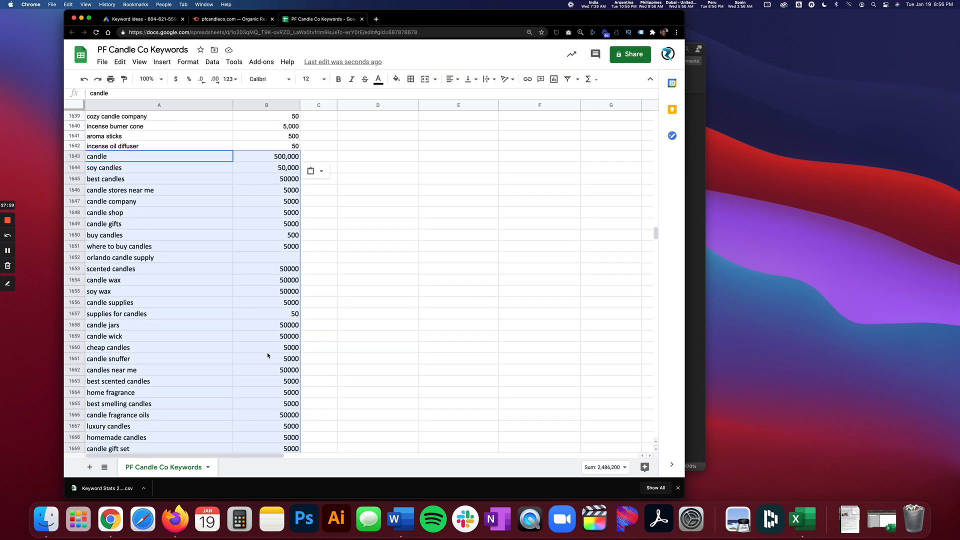
scroll(268, 355, "down", 20)
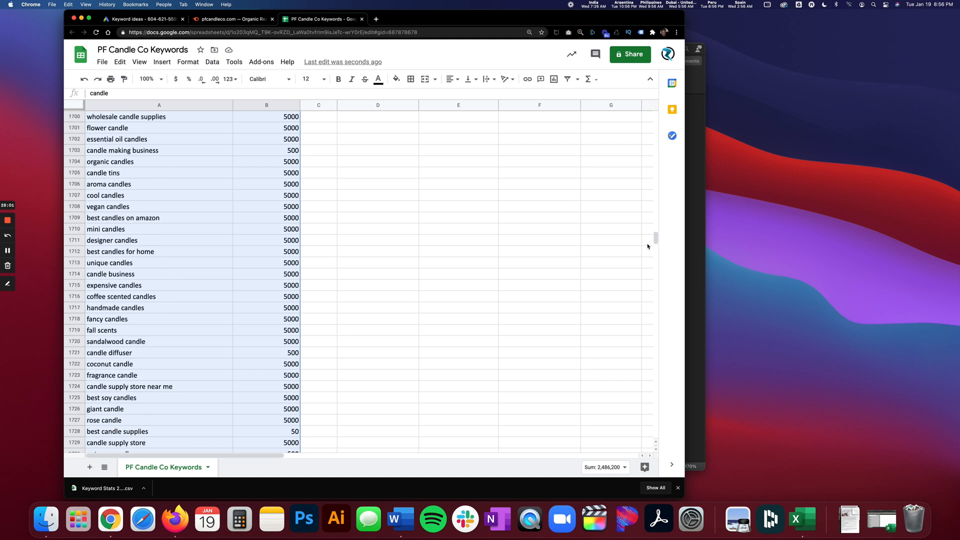
left_click_drag(656, 235, 655, 434)
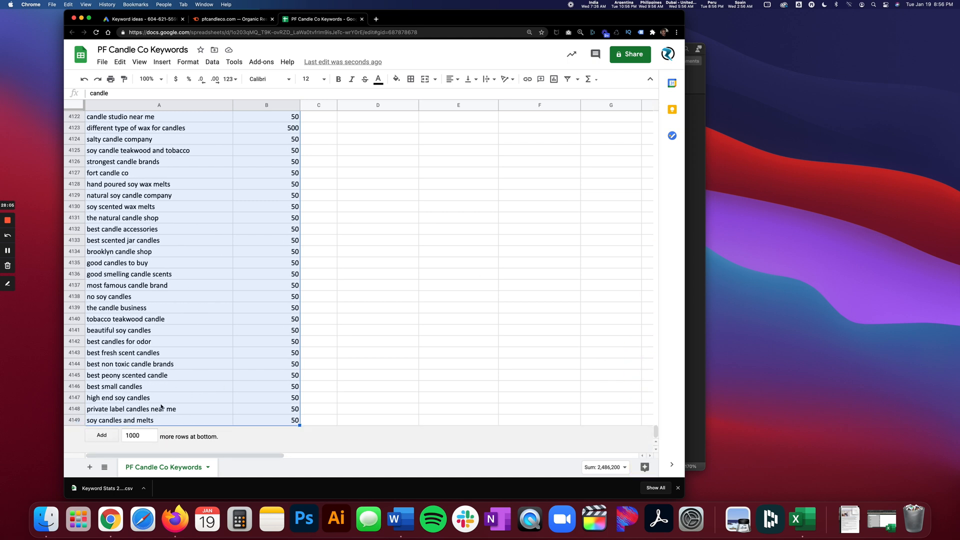
left_click(179, 399)
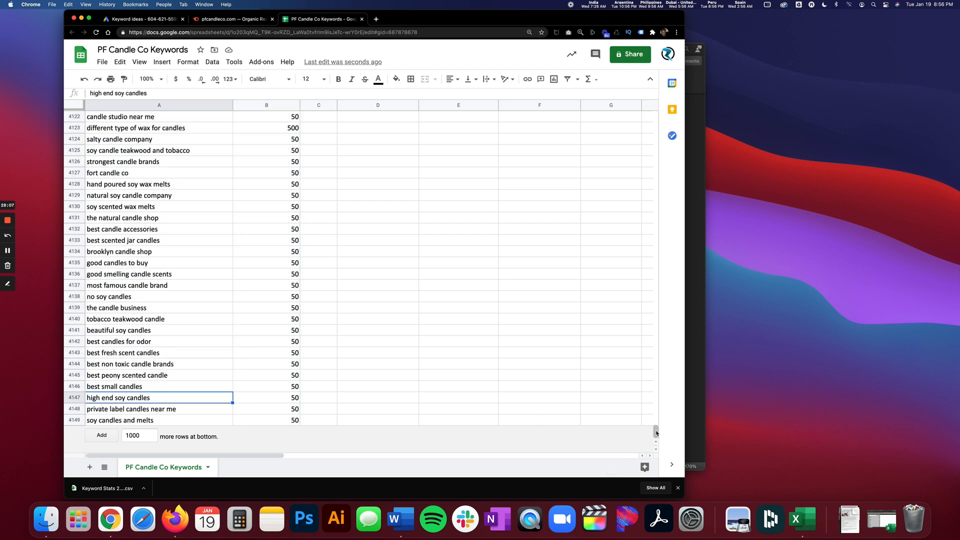
Go back to the start of the combined list and look over the first keywords.
left_click_drag(656, 433, 637, 112)
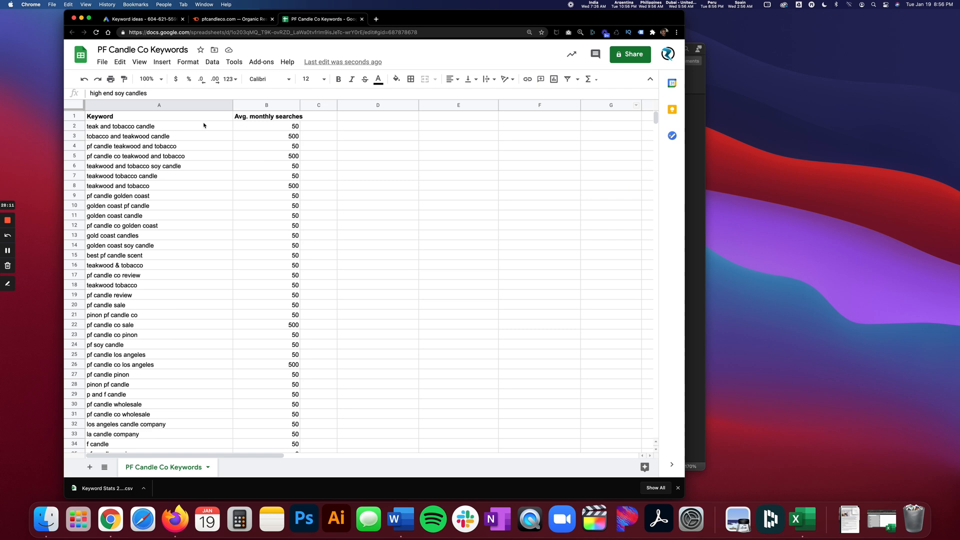
left_click(174, 128)
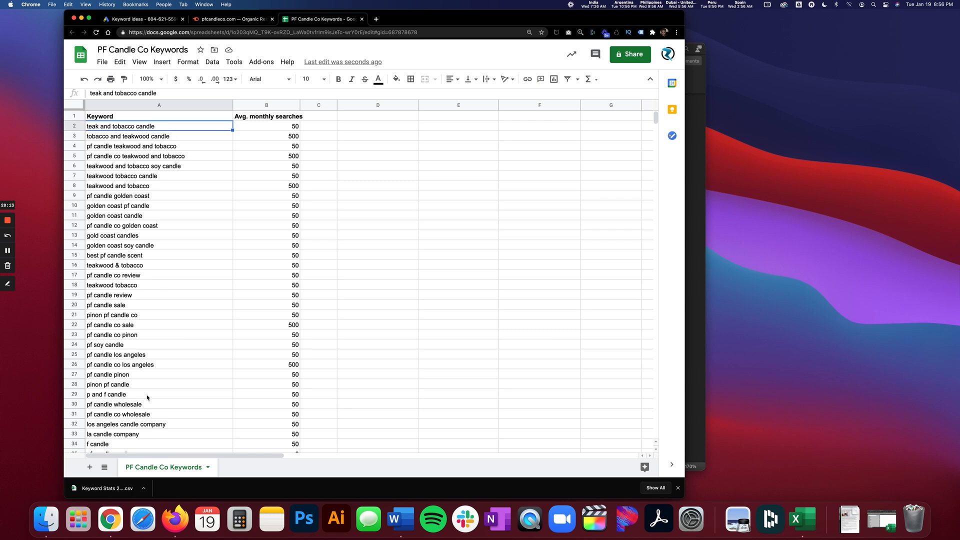
scroll(156, 282, "down", 10)
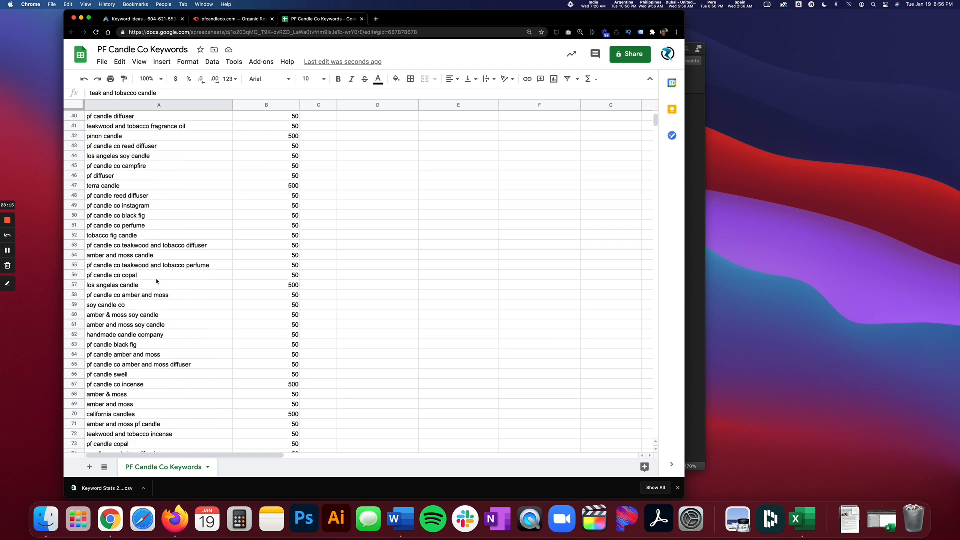
scroll(156, 283, "down", 3)
scroll(156, 283, "up", 4)
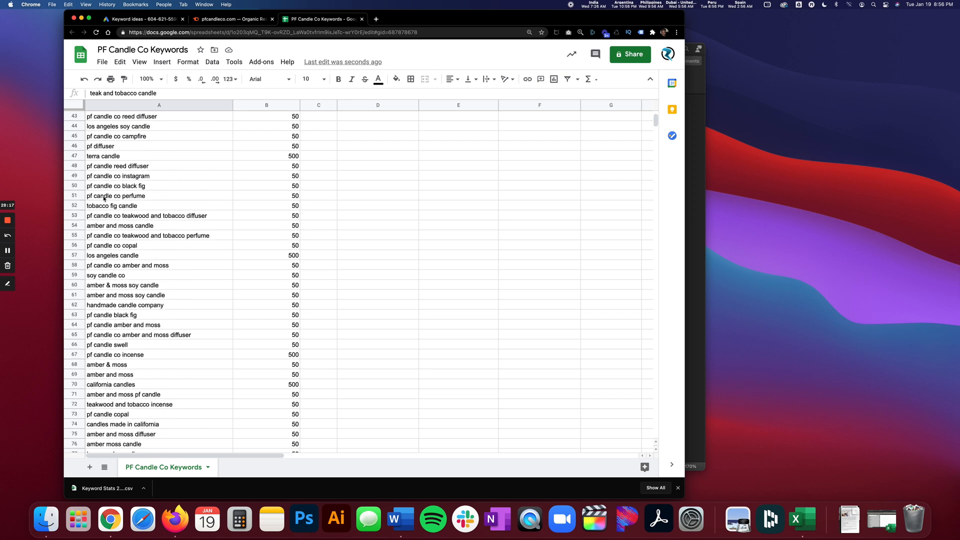
scroll(150, 260, "up", 10)
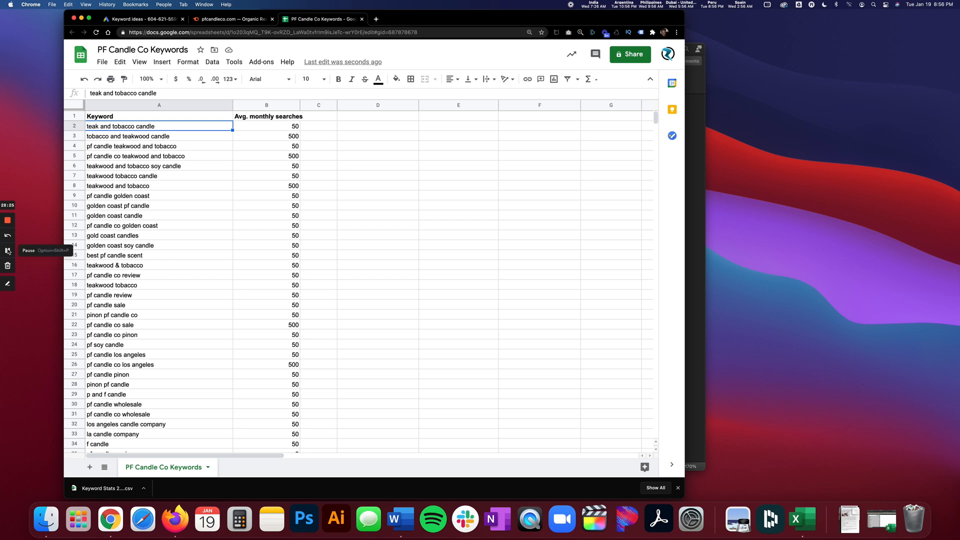
left_click(7, 251)
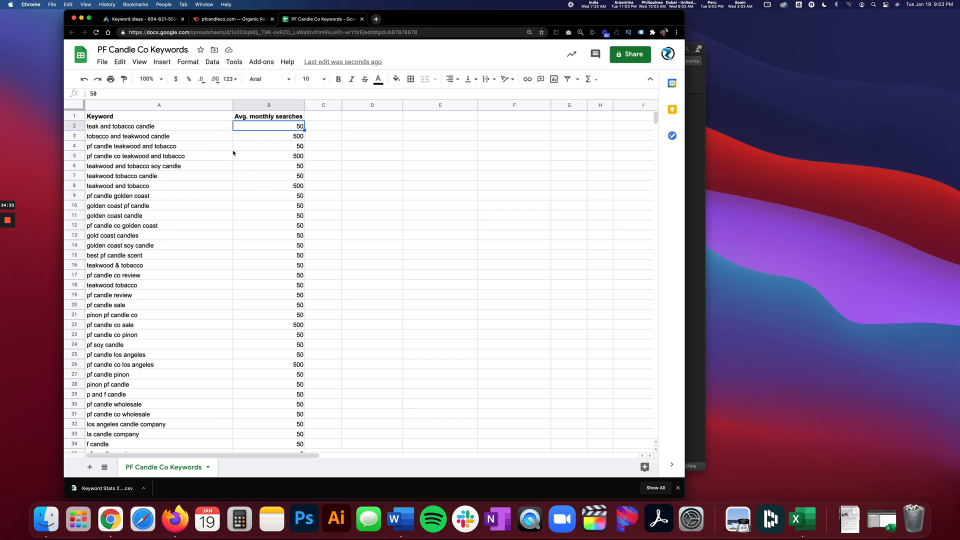
Add a filter to the keyword list and show only the rows with blank average monthly searches.
scroll(262, 205, "down", 3)
scroll(262, 205, "up", 3)
left_click(259, 117)
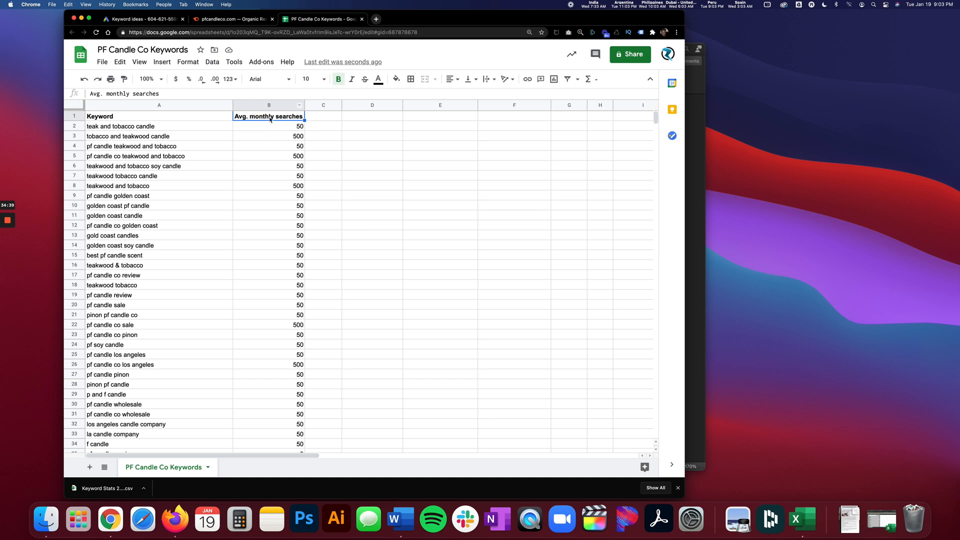
left_click(567, 79)
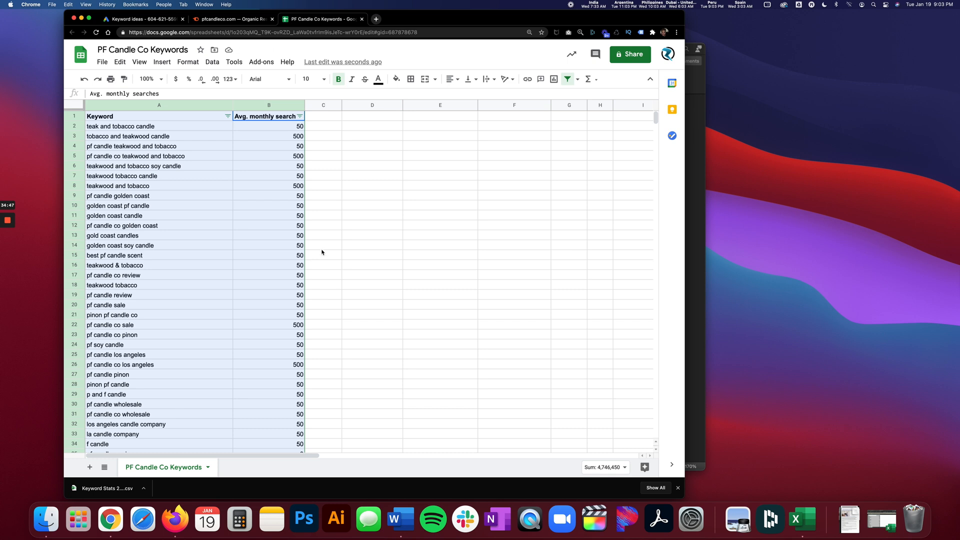
left_click(300, 116)
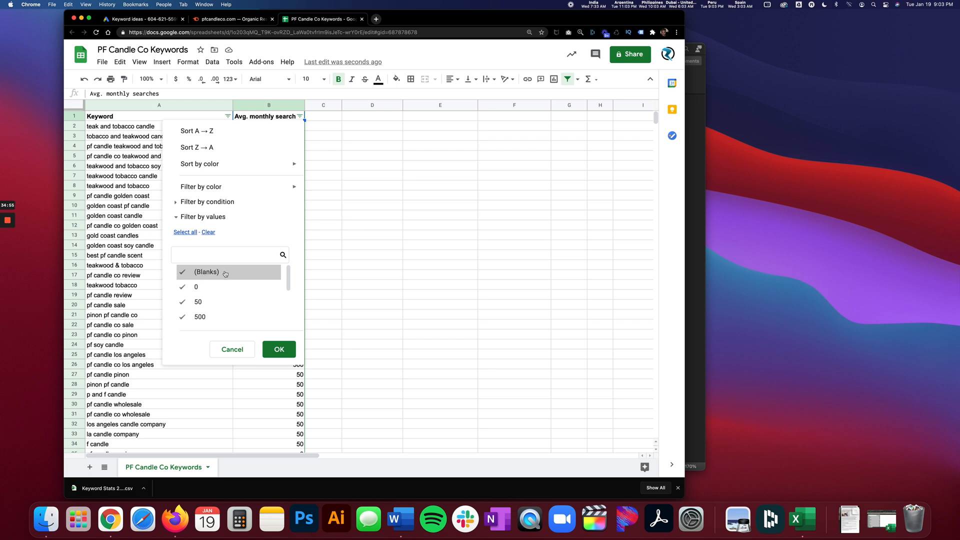
left_click(208, 233)
left_click(206, 272)
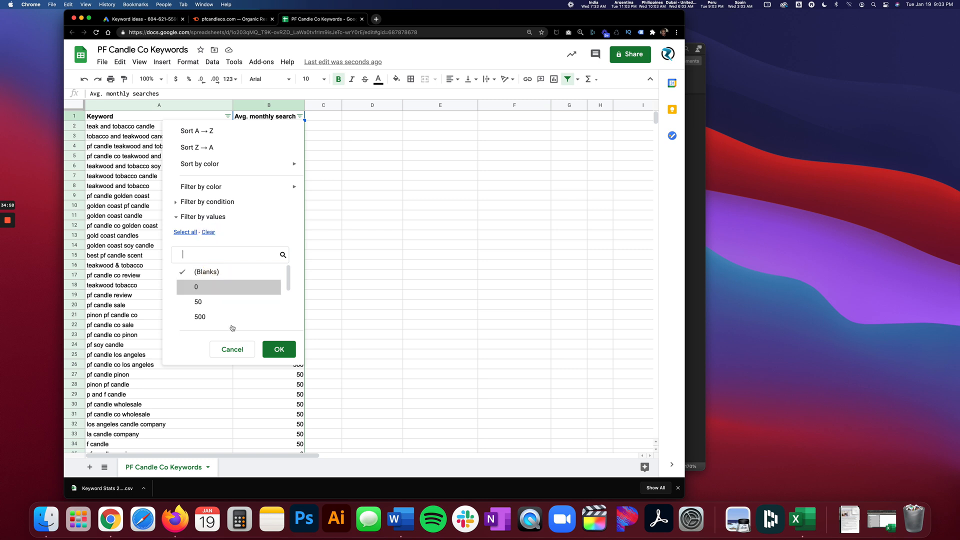
left_click(279, 350)
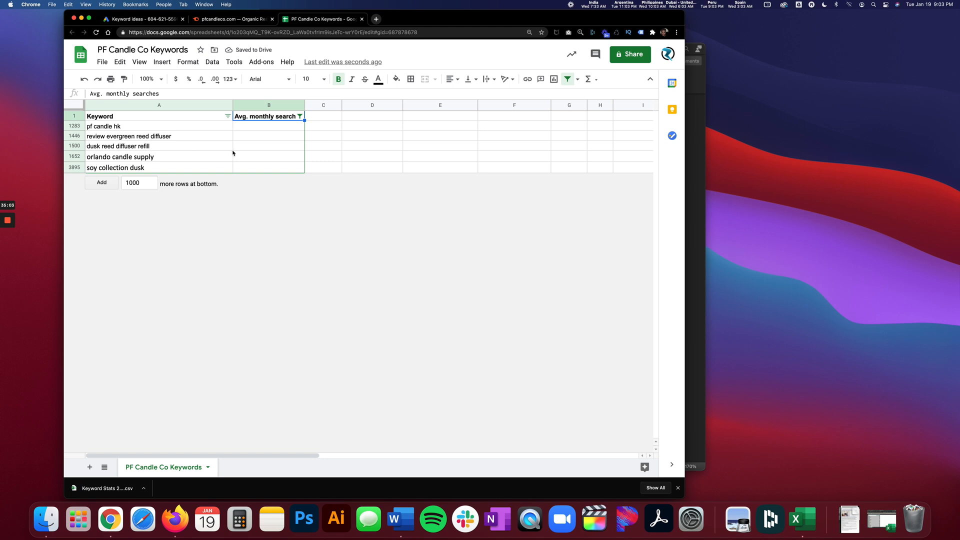
Delete all filtered rows that have no search volume, from "pf candle hk" through "soy collection dusk".
left_click(75, 126)
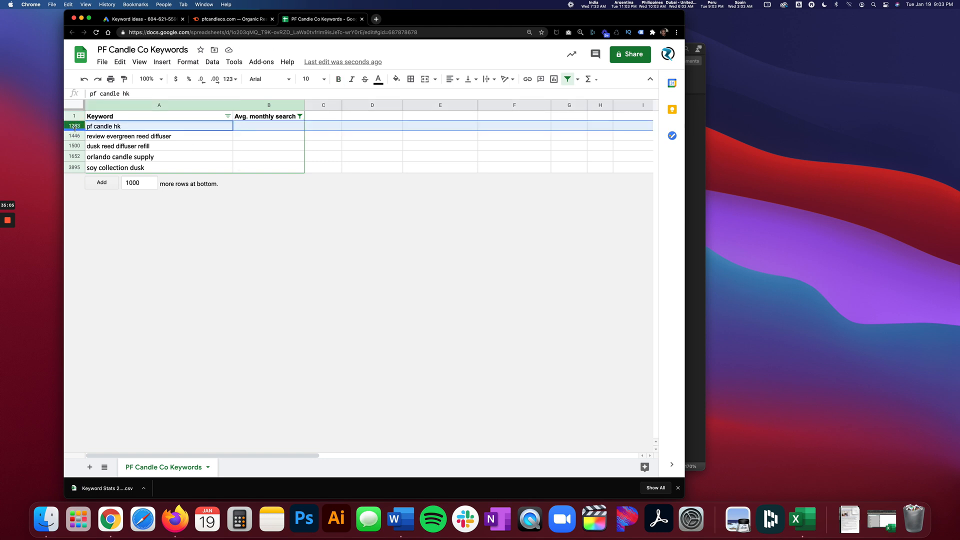
mouse_move(76, 126)
left_mouse_down()
mouse_move(78, 167)
mouse_move(78, 125)
left_mouse_up()
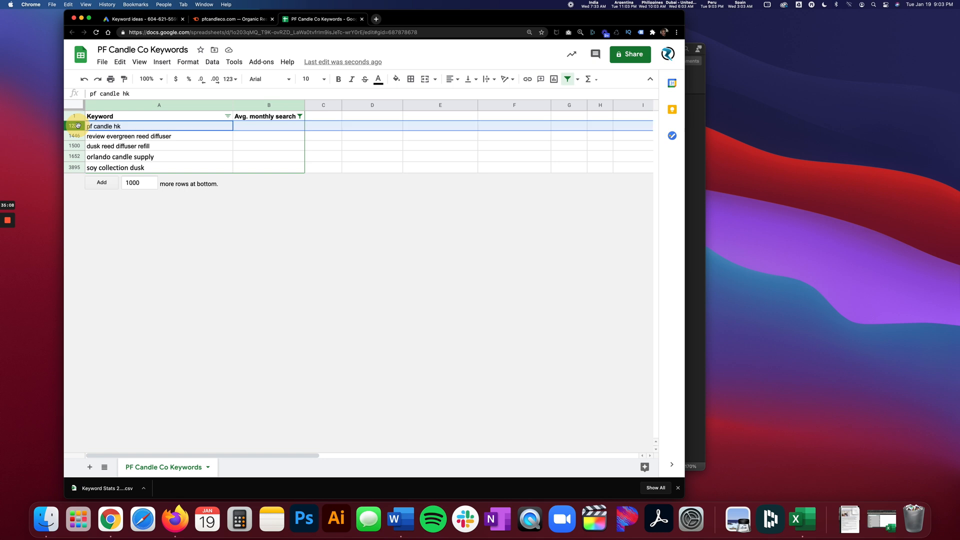
left_click(78, 168, "shift")
right_click(76, 127)
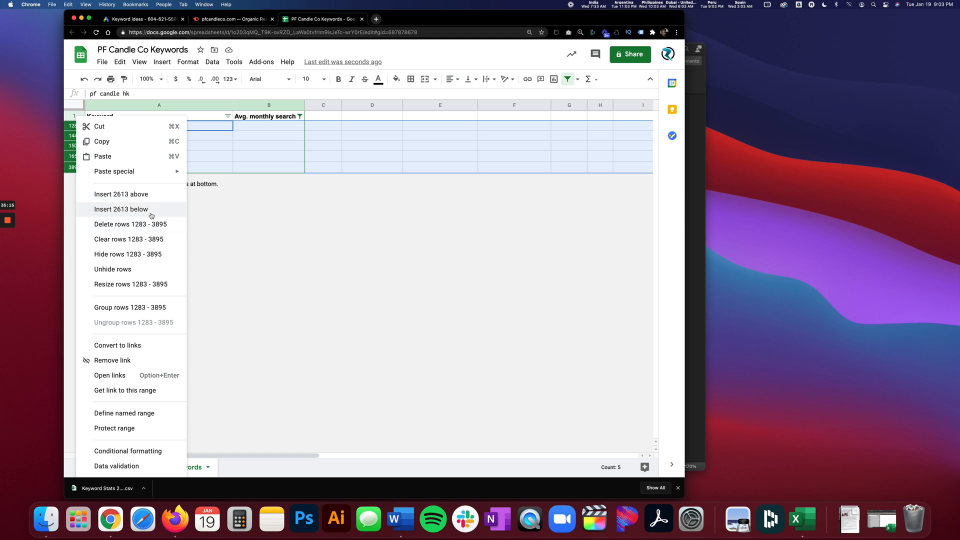
left_click(137, 226)
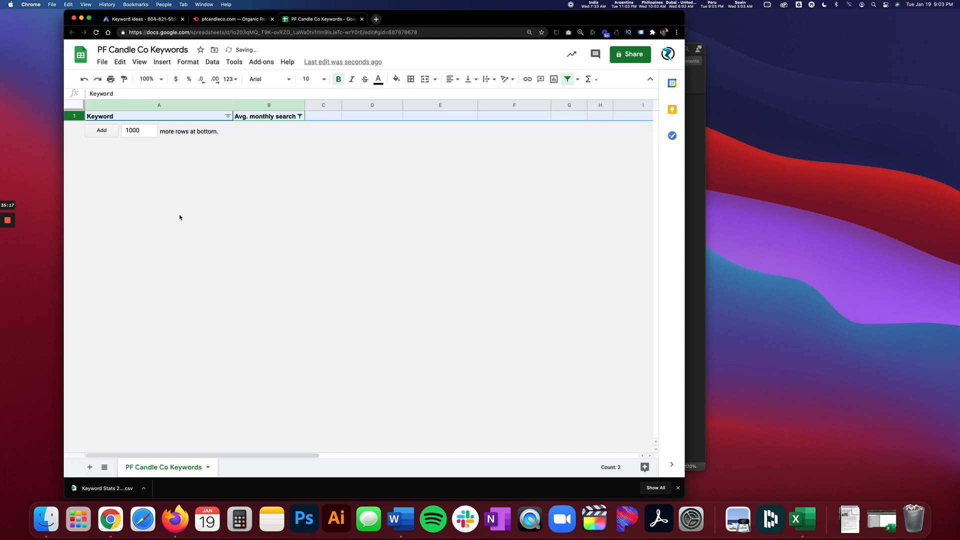
Reselect all values in the average monthly searches filter and check the restored list down to its last row.
left_click(300, 116)
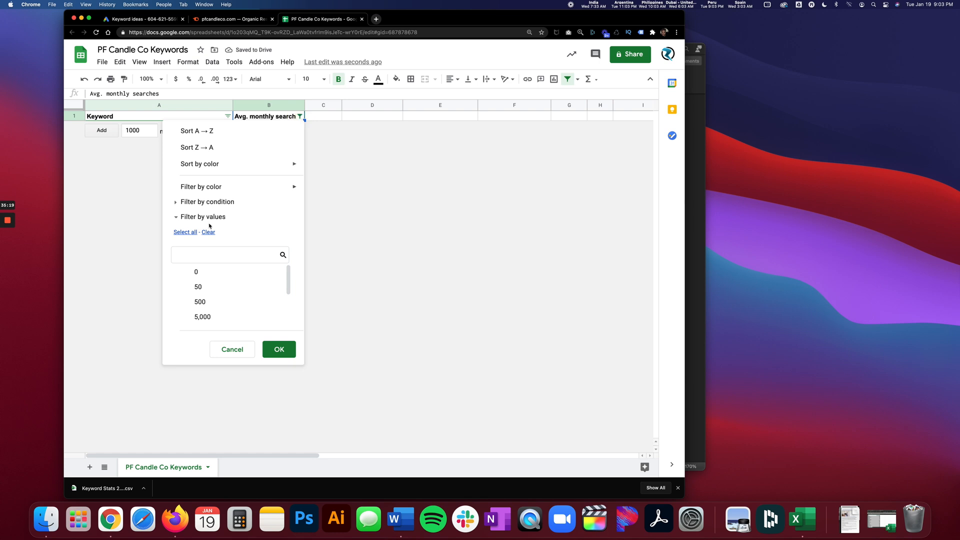
left_click(191, 234)
left_click(279, 349)
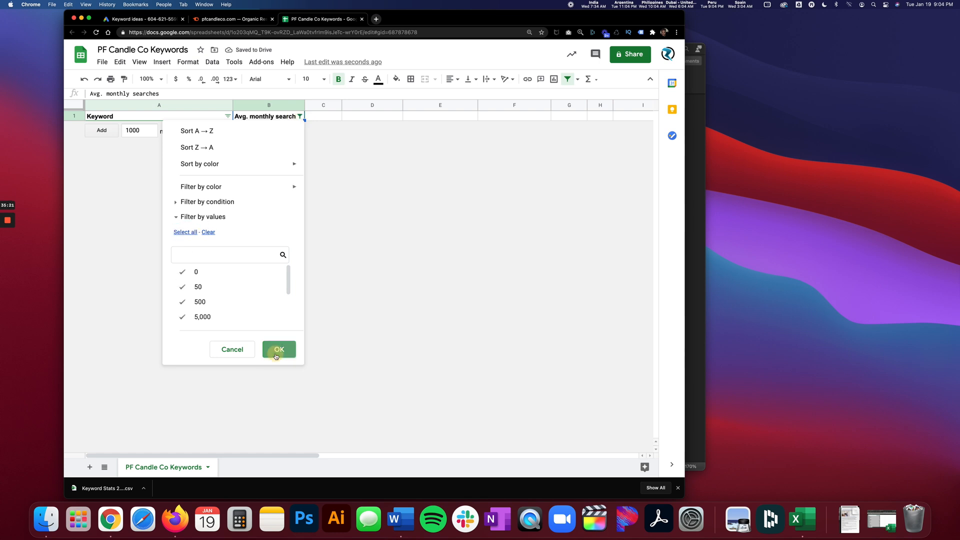
left_click(270, 215)
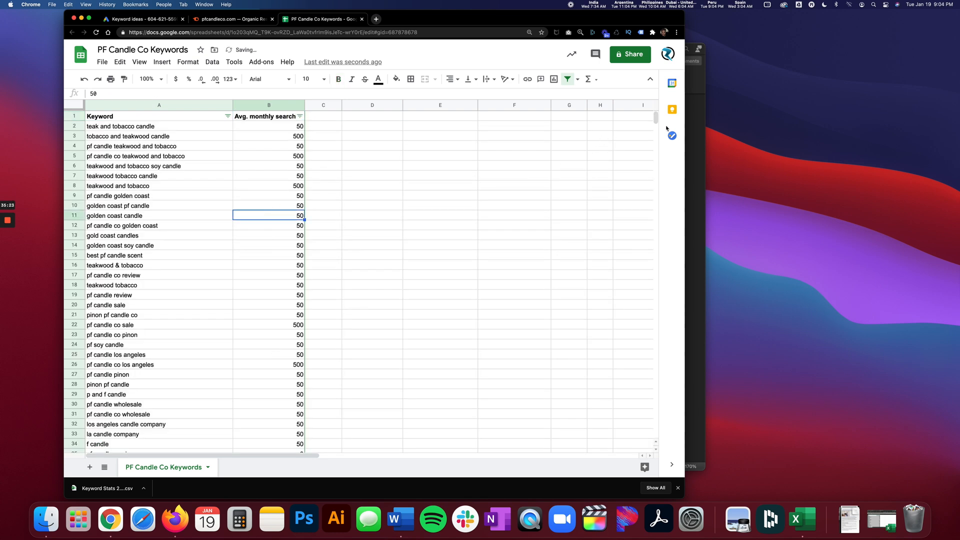
left_click_drag(655, 118, 652, 473)
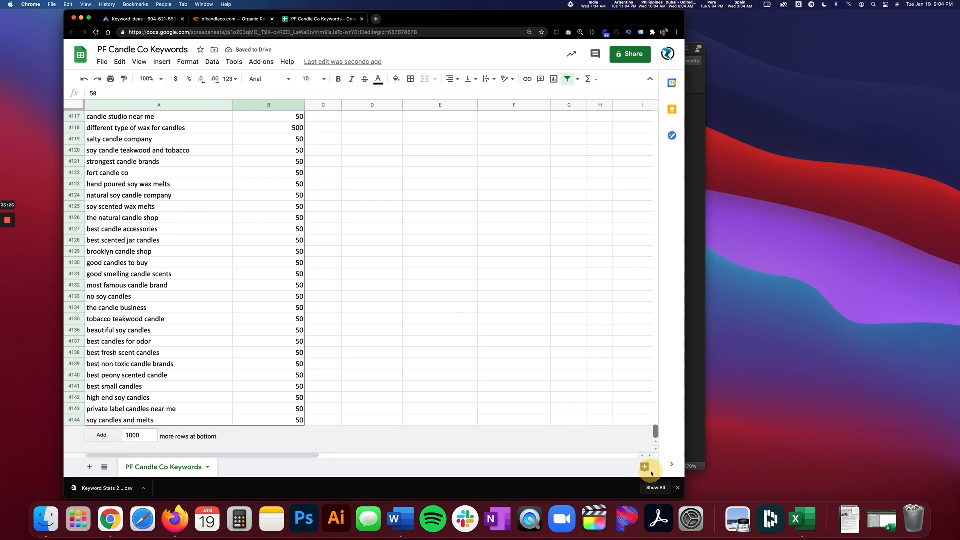
left_click_drag(656, 425, 657, 111)
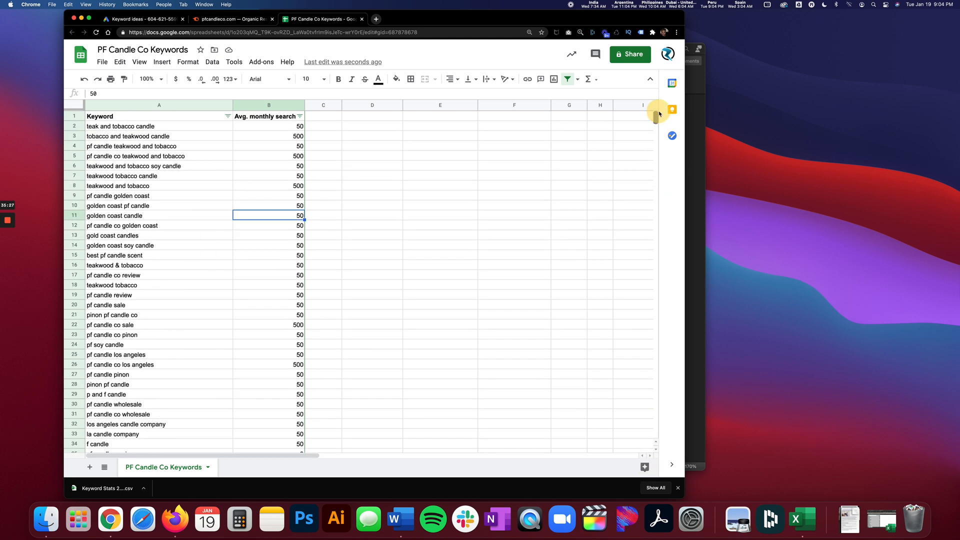
Check the remaining filter values for average monthly searches, leave them unchanged, and remove the filter from the sheet.
left_click(300, 116)
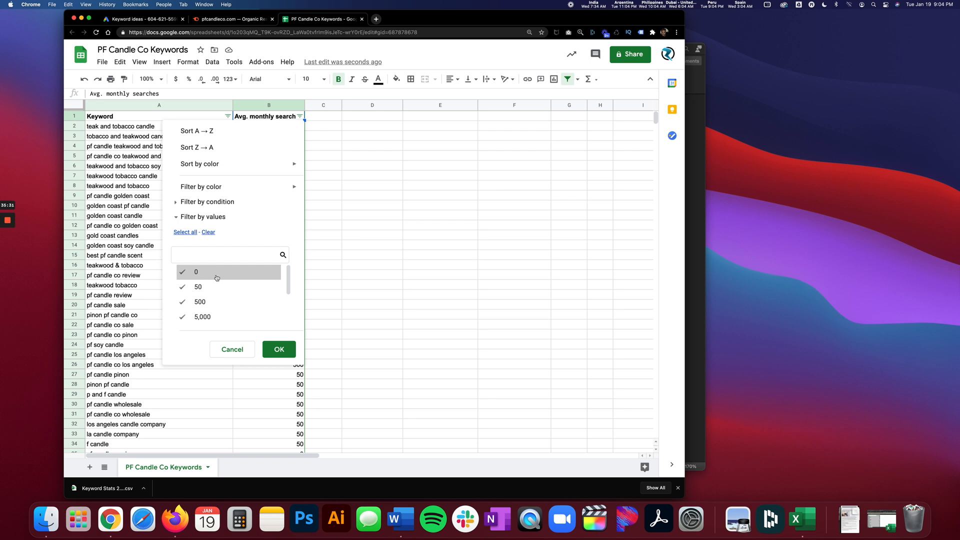
left_click(236, 350)
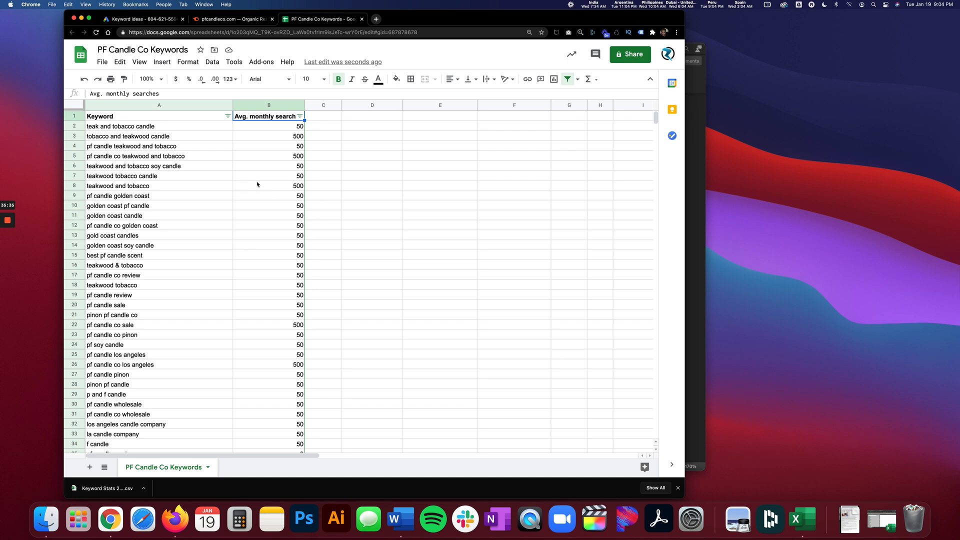
left_click(567, 79)
left_click(225, 189)
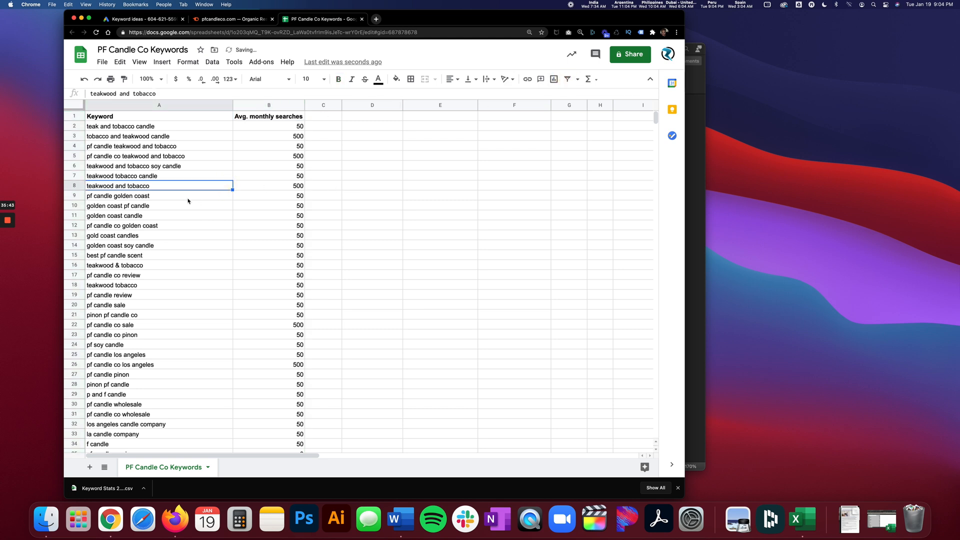
Enter the column headers "Unique Keywords" in D1 and "Monthly Searches" in E1.
left_click(369, 117)
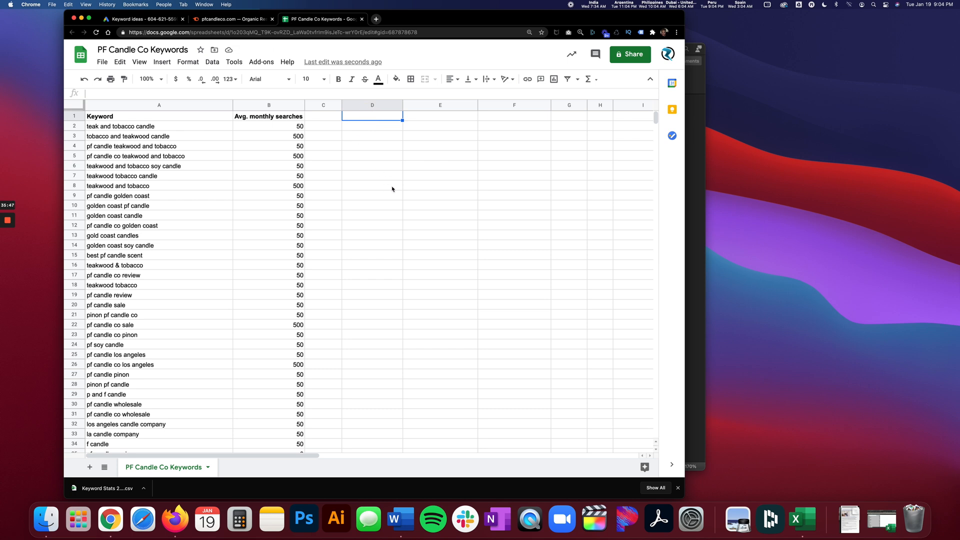
type("Unique")
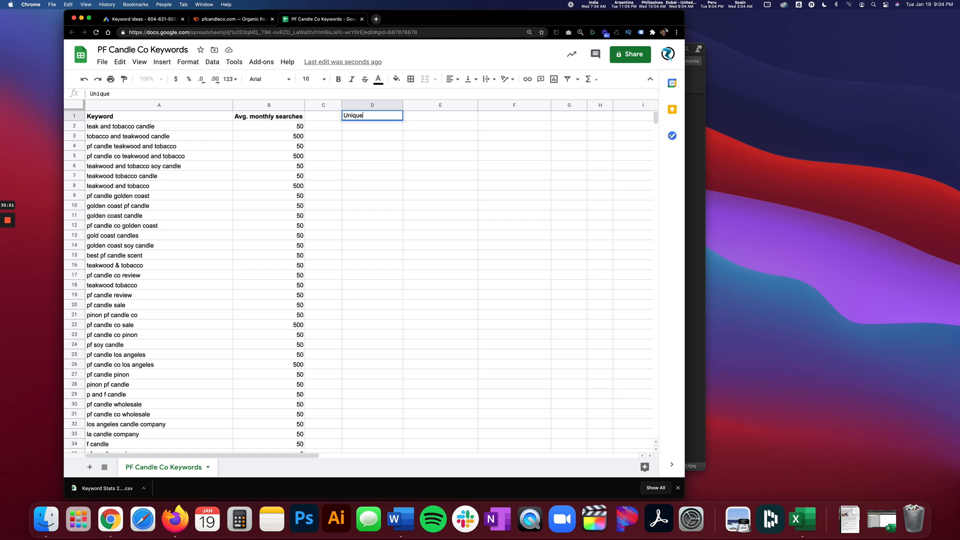
type(" Keywords")
key("Tab")
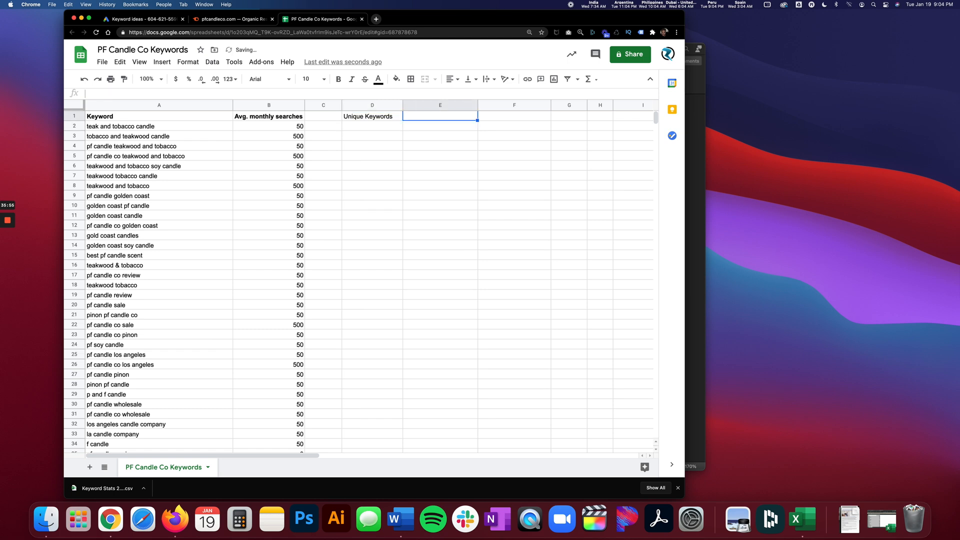
type("MOnt")
key("BackSpace")
key("BackSpace")
key("BackSpace")
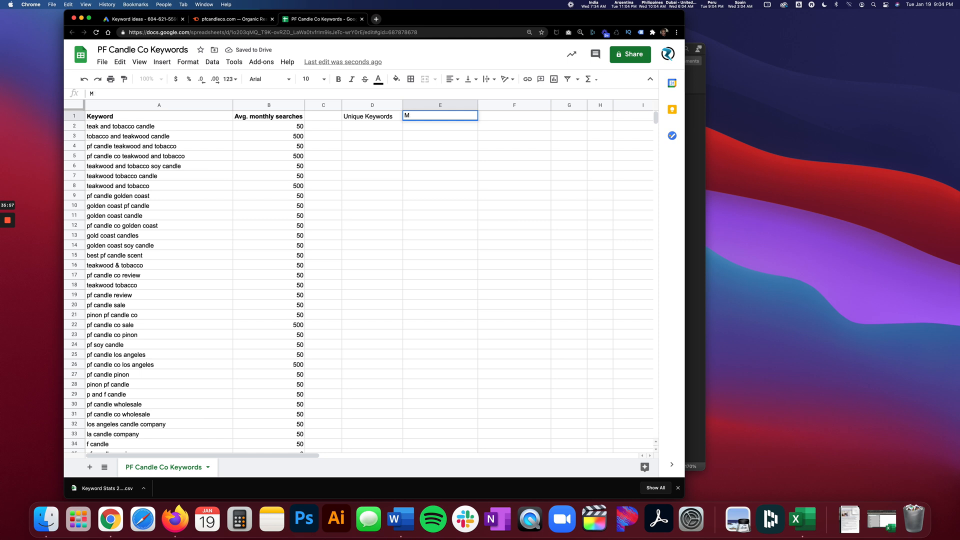
type("onthly Searches")
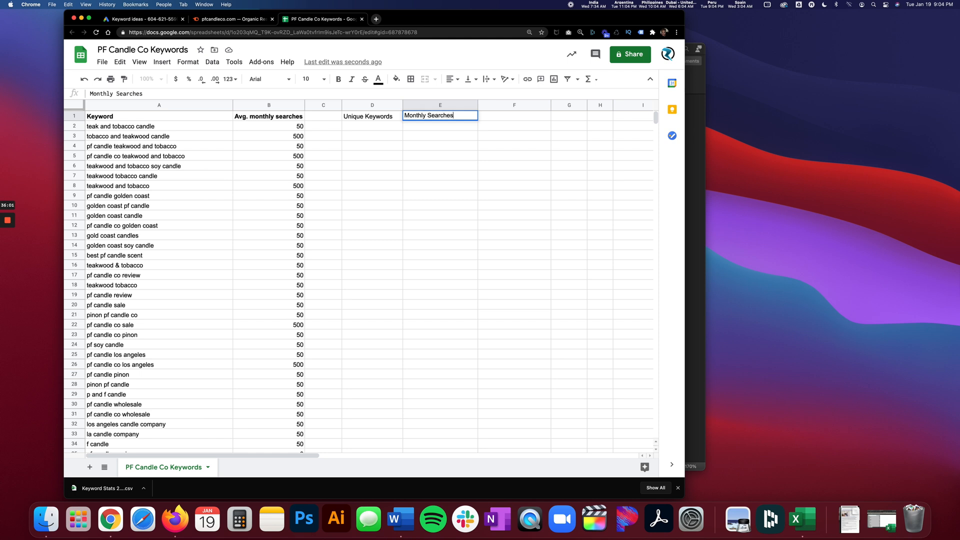
key("Return")
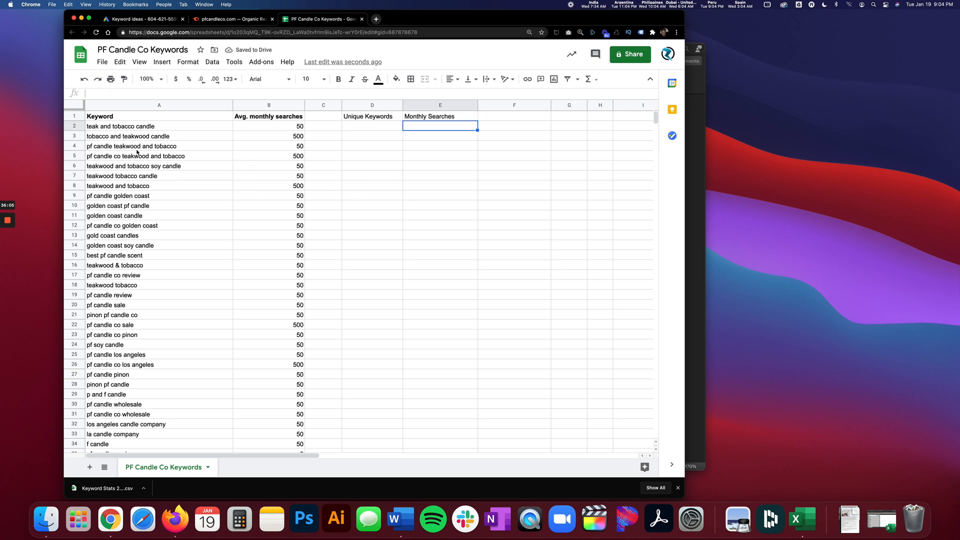
Skim the first several hundred keywords of the combined list and return to its beginning.
scroll(159, 267, "down", 20)
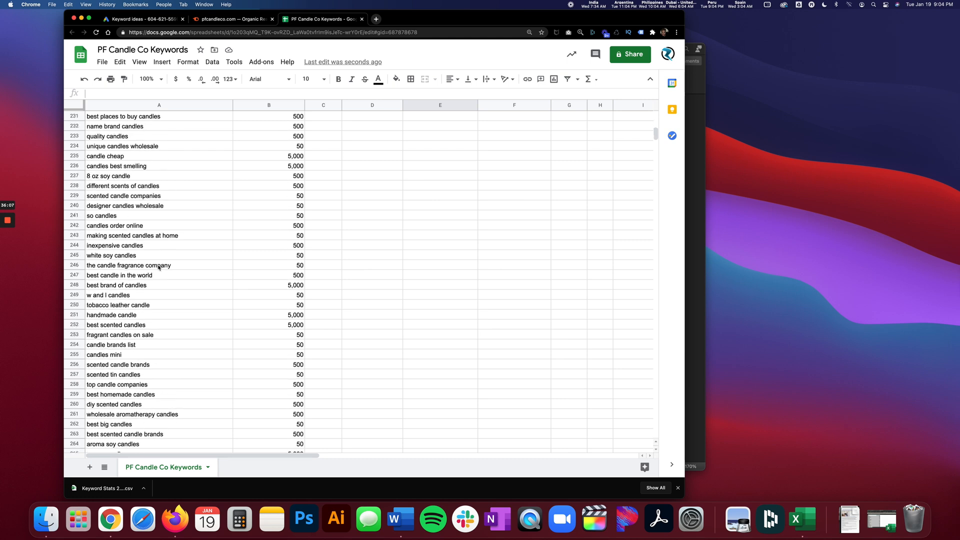
scroll(159, 268, "down", 20)
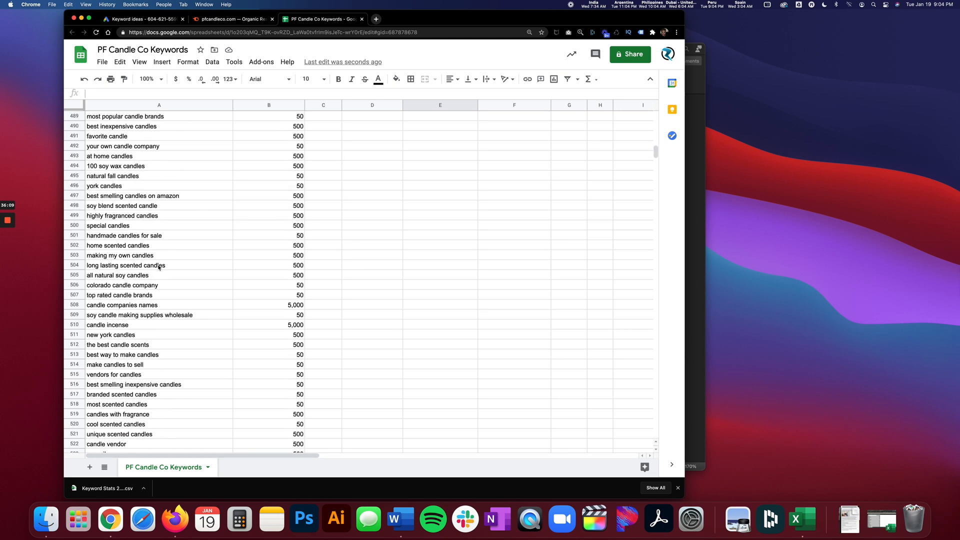
scroll(159, 267, "up", 20)
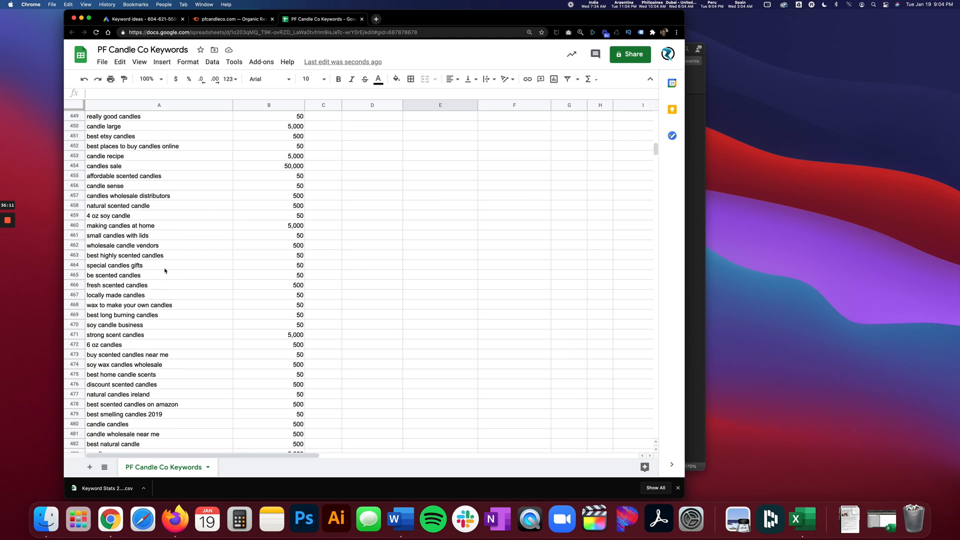
left_click(160, 270)
scroll(164, 275, "up", 5)
scroll(163, 274, "up", 20)
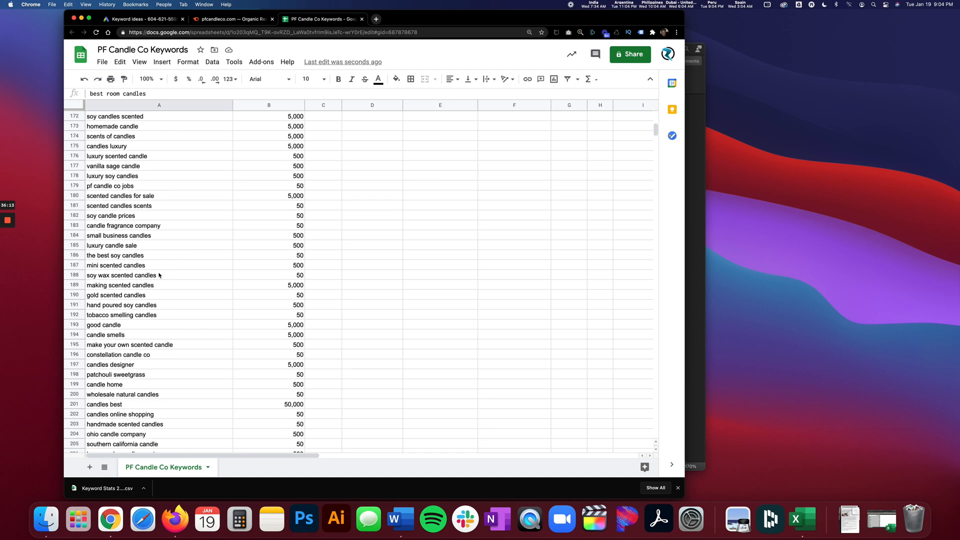
left_click_drag(657, 124, 656, 114)
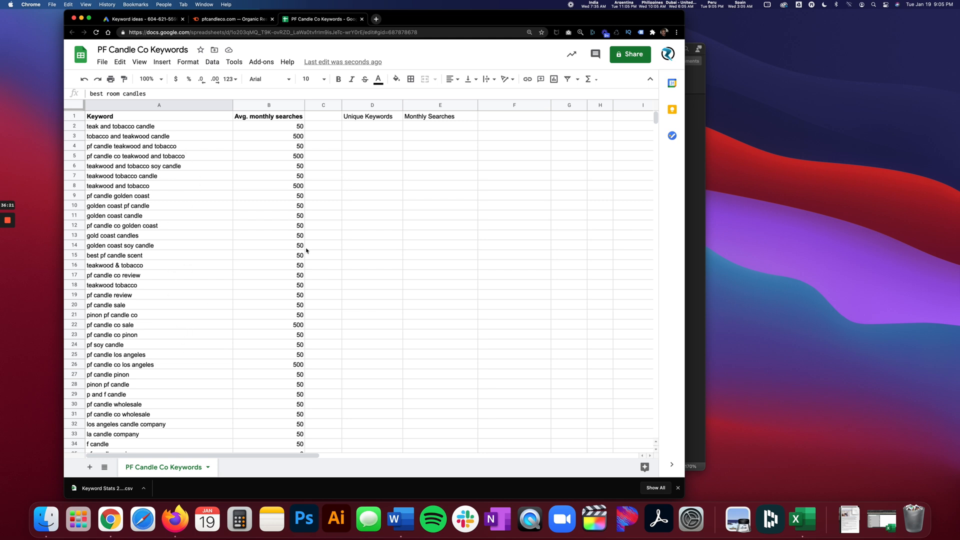
Enter the formula =UNIQUE(A2:B4144) in D2 to extract the unique keywords with their monthly searches.
left_click(375, 127)
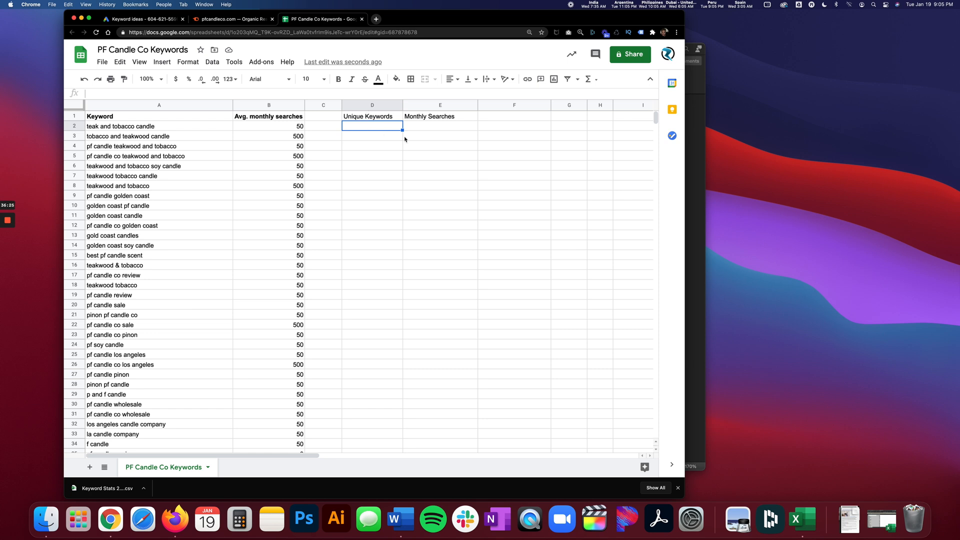
type("=")
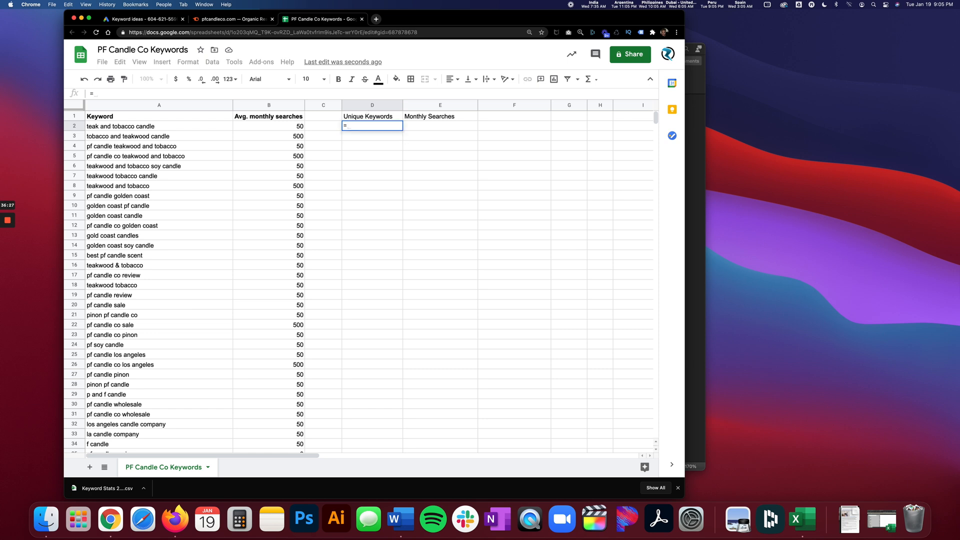
type("uni")
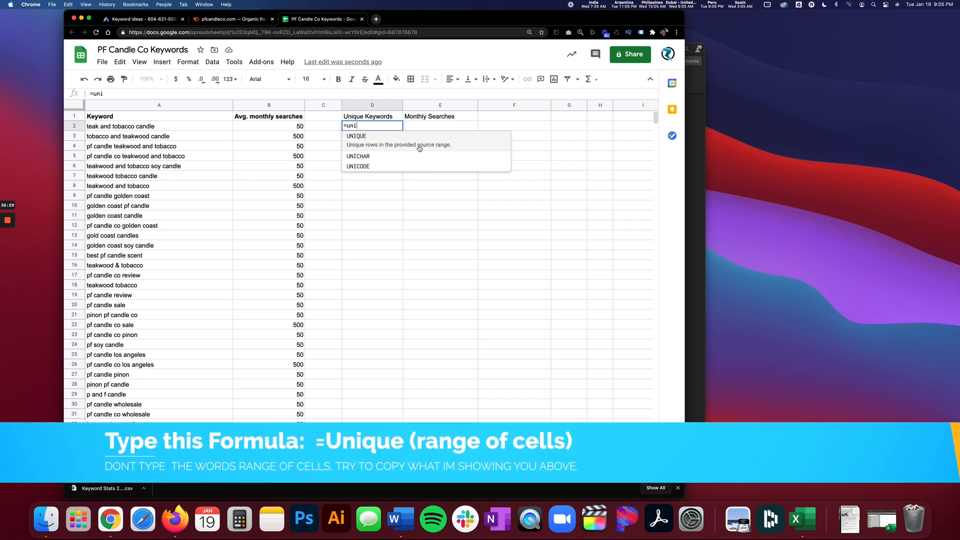
left_click(395, 141)
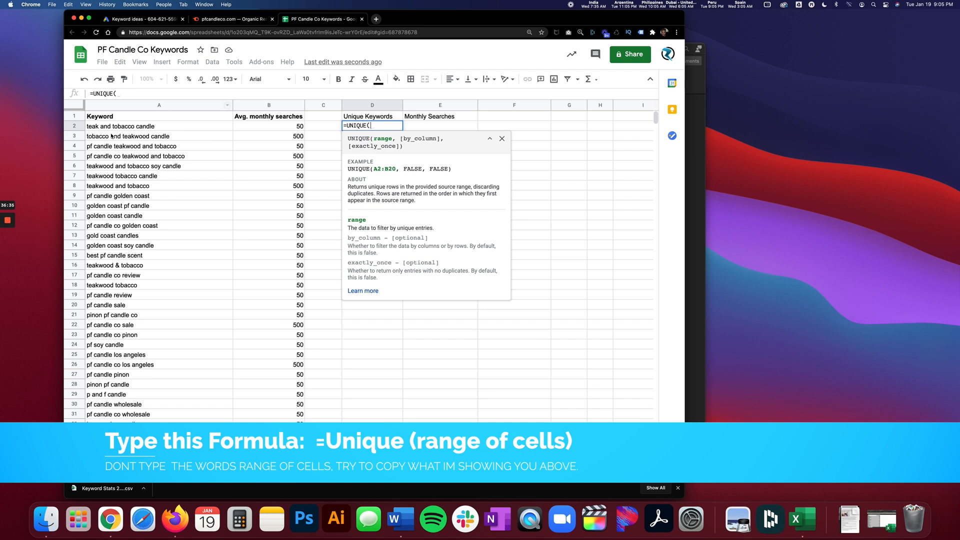
left_click(159, 127)
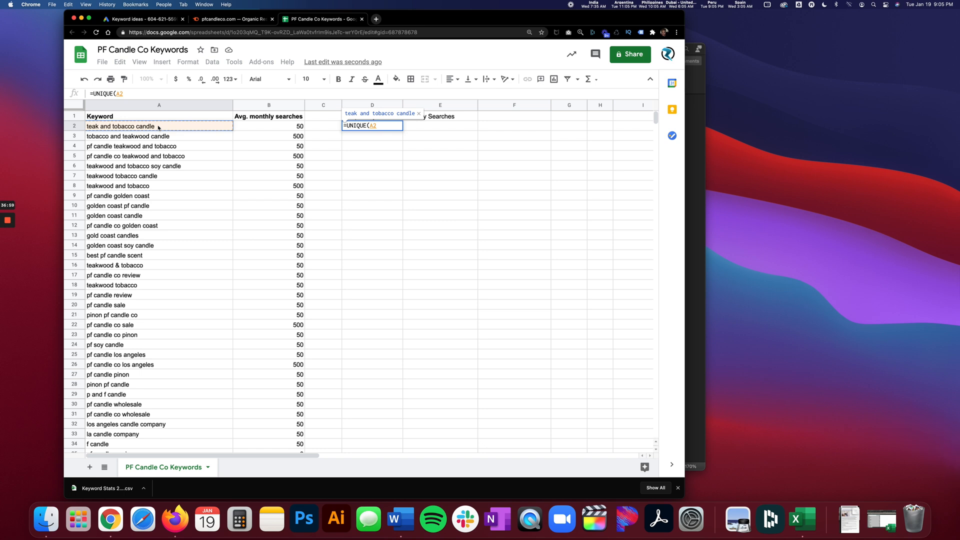
key("shift+Right")
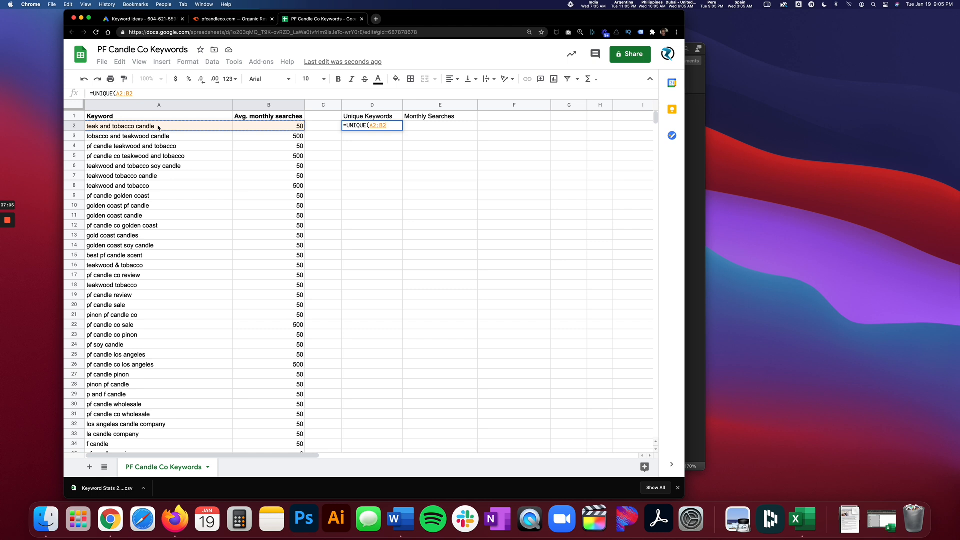
key("super+shift+Down")
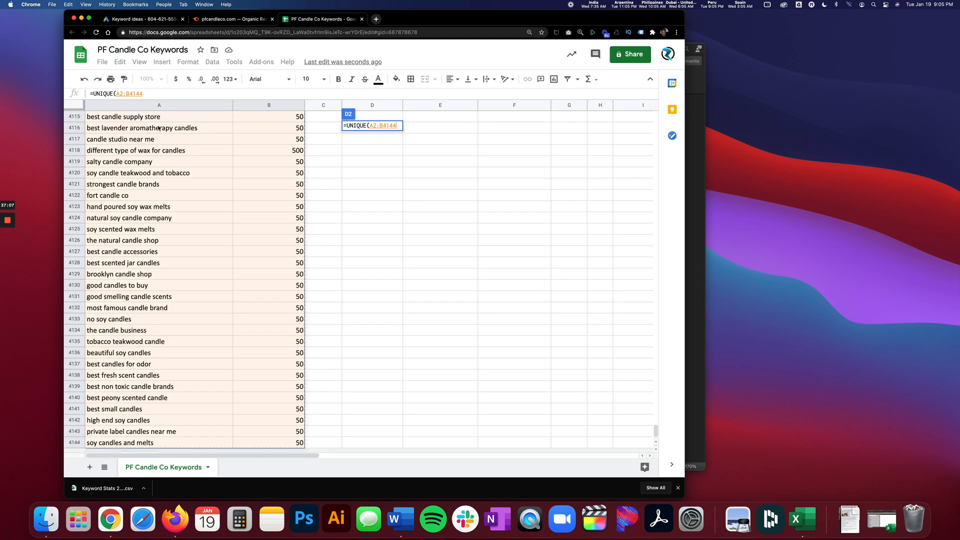
scroll(218, 321, "down", 1)
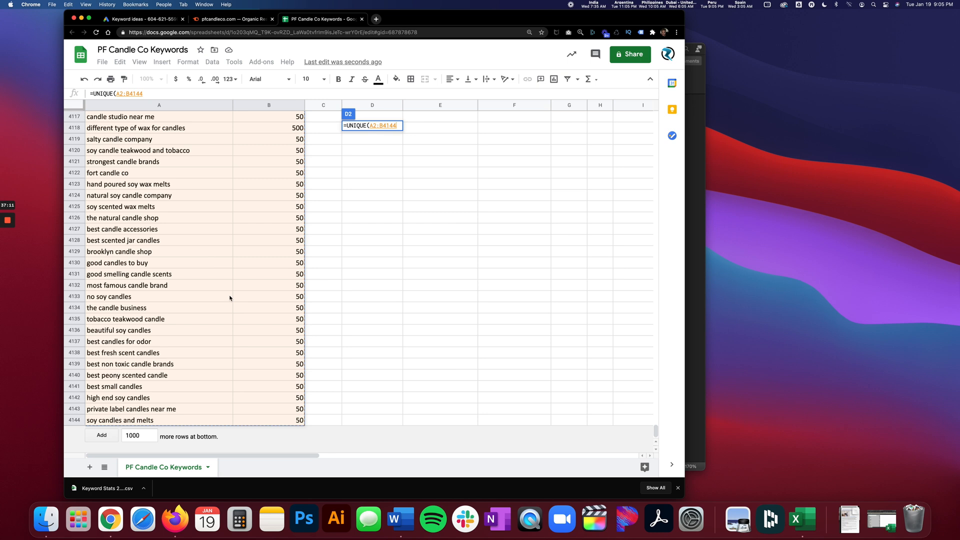
left_click(146, 93)
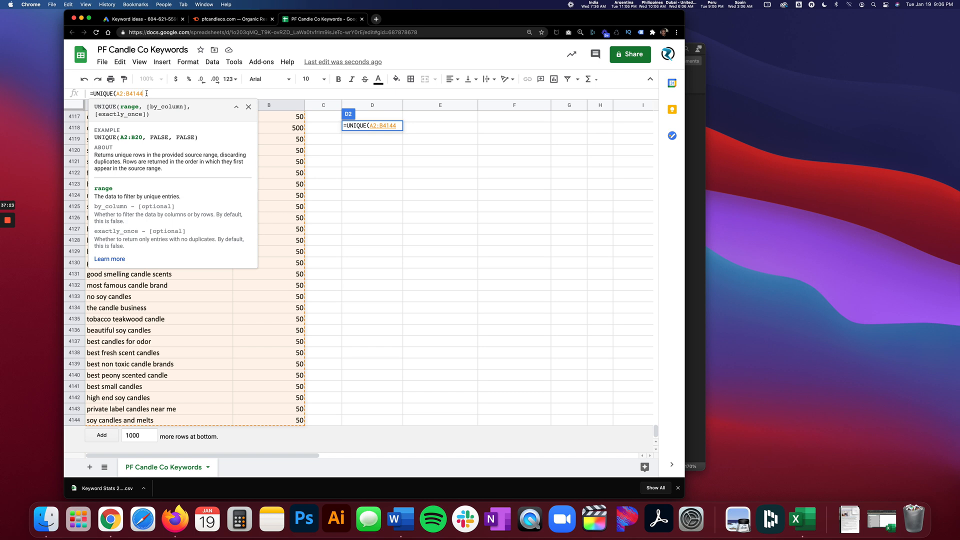
type(")")
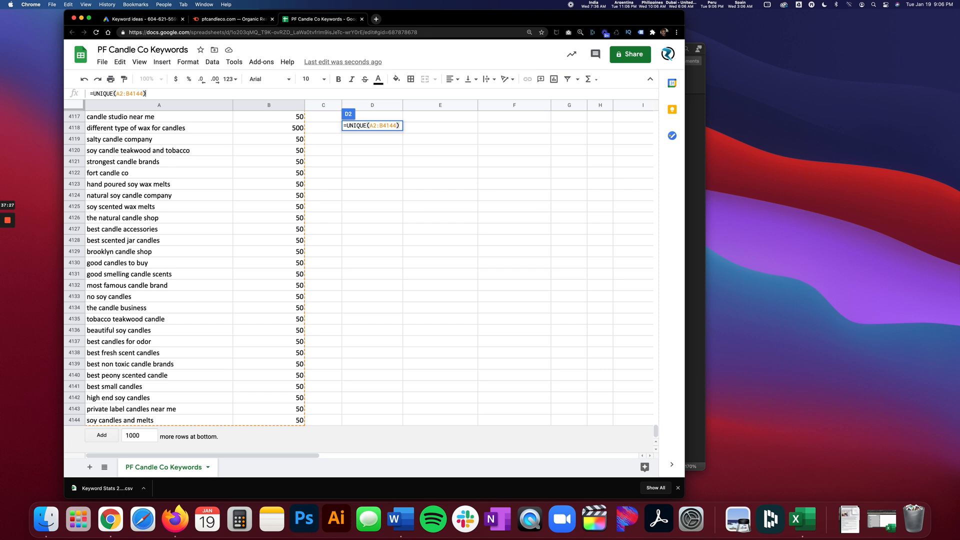
key("Return")
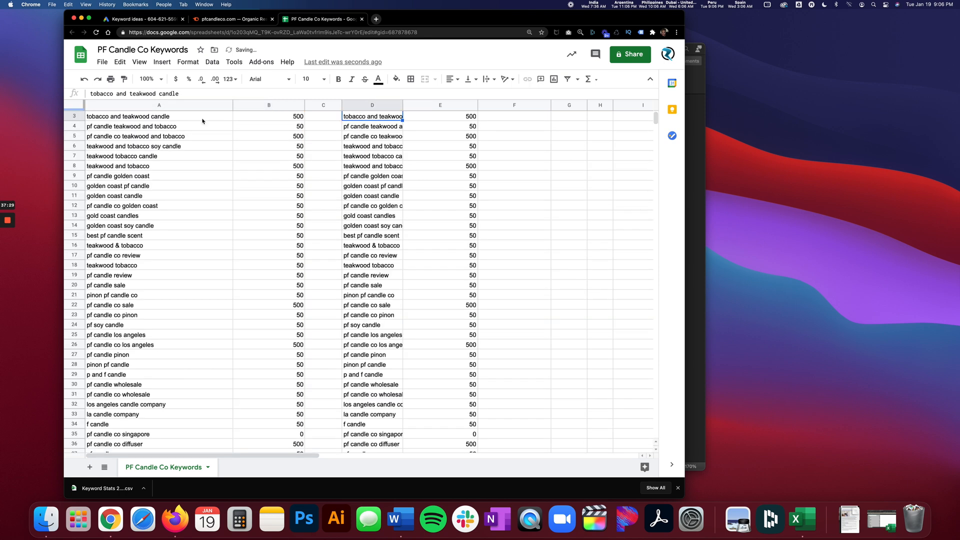
Fit column D's width to its keywords and check the unique list down to its last row.
scroll(653, 124, "up", 2)
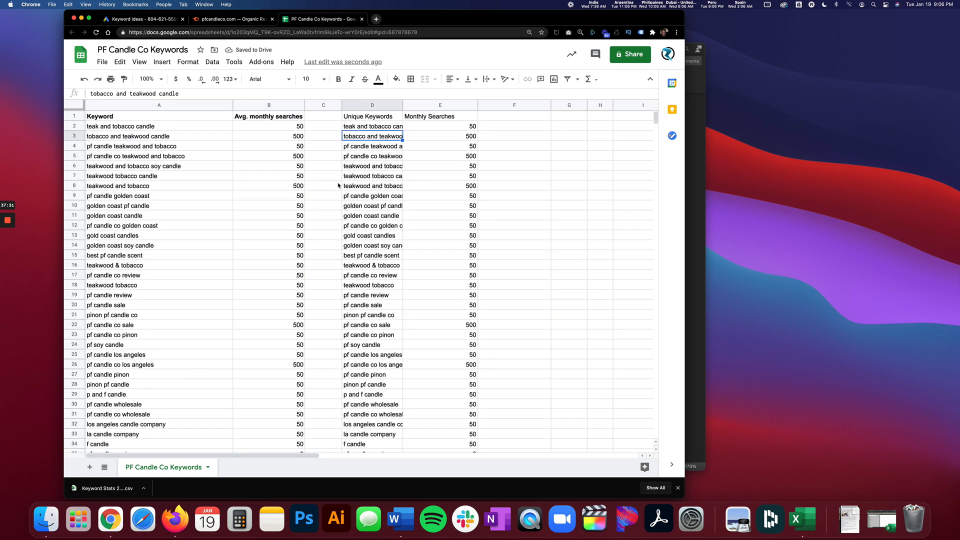
double_click(402, 105)
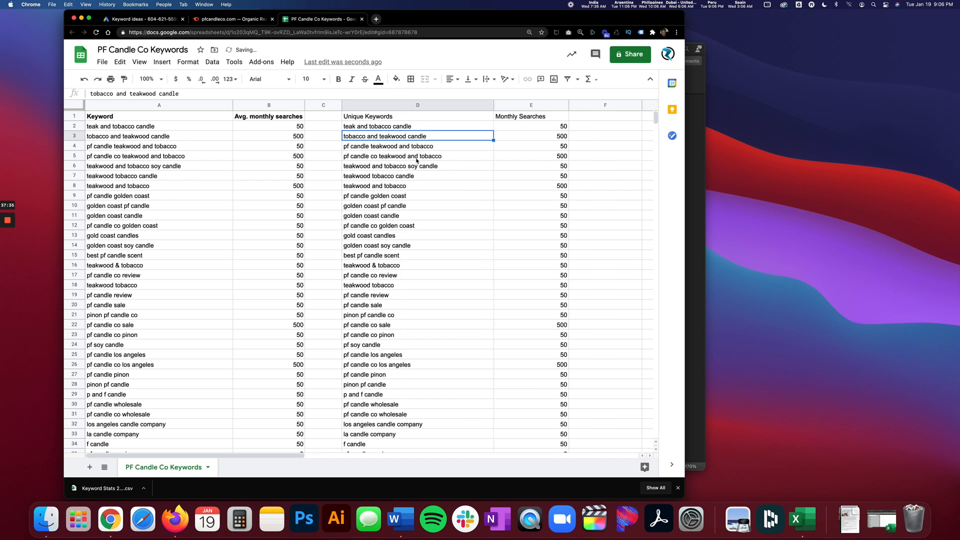
left_click_drag(655, 118, 651, 387)
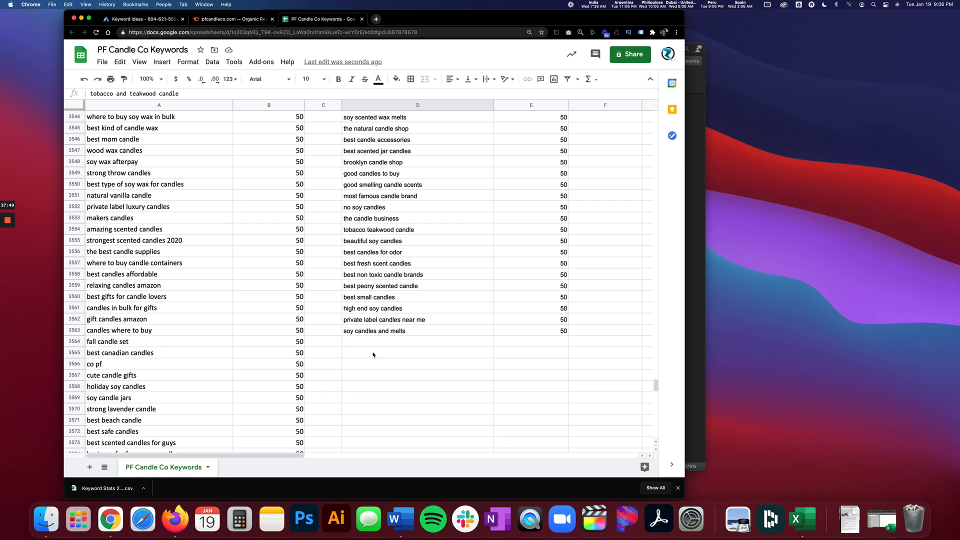
left_click_drag(654, 385, 635, 107)
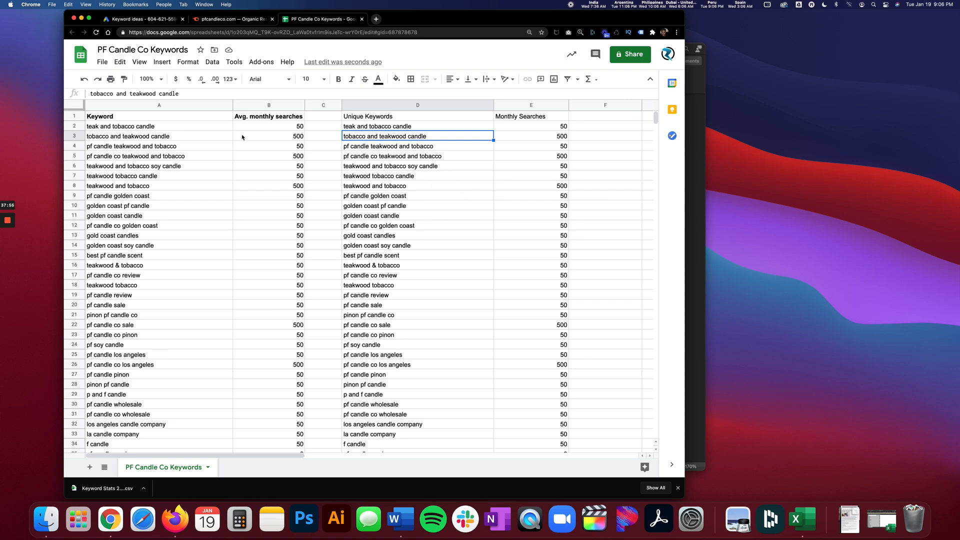
Copy the bold formatting of the "Avg. monthly searches" header onto the headers in D1:E1.
left_click(256, 118)
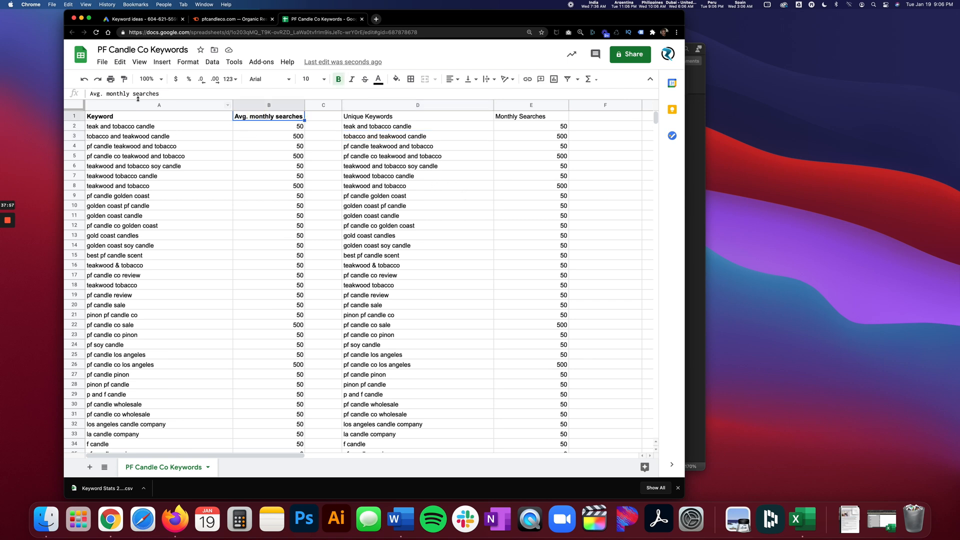
left_click(124, 79)
left_click_drag(383, 117, 512, 118)
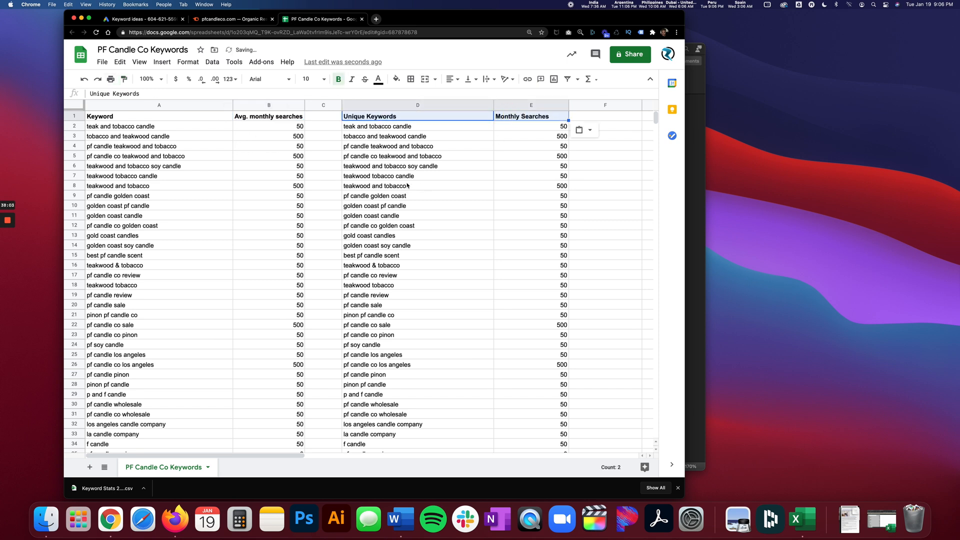
left_click(403, 176)
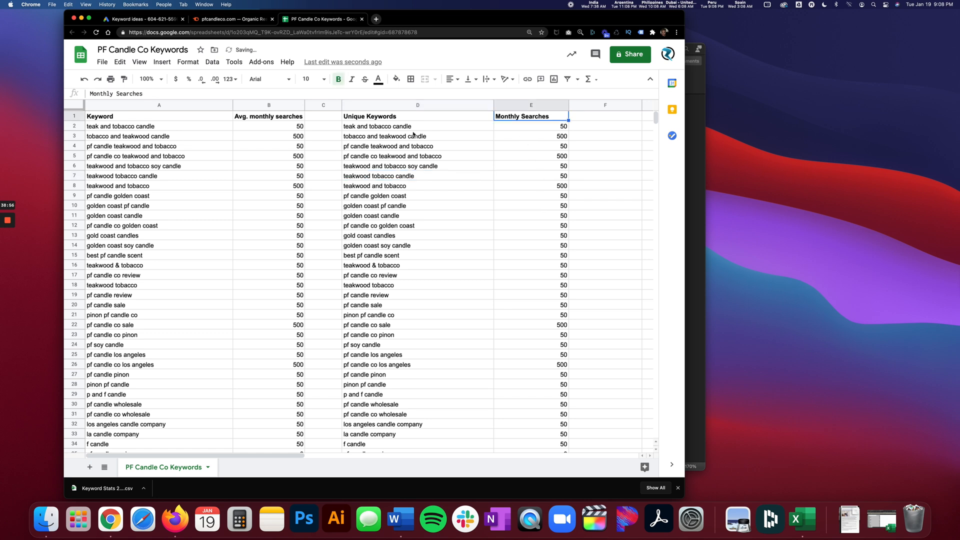
left_click(411, 129)
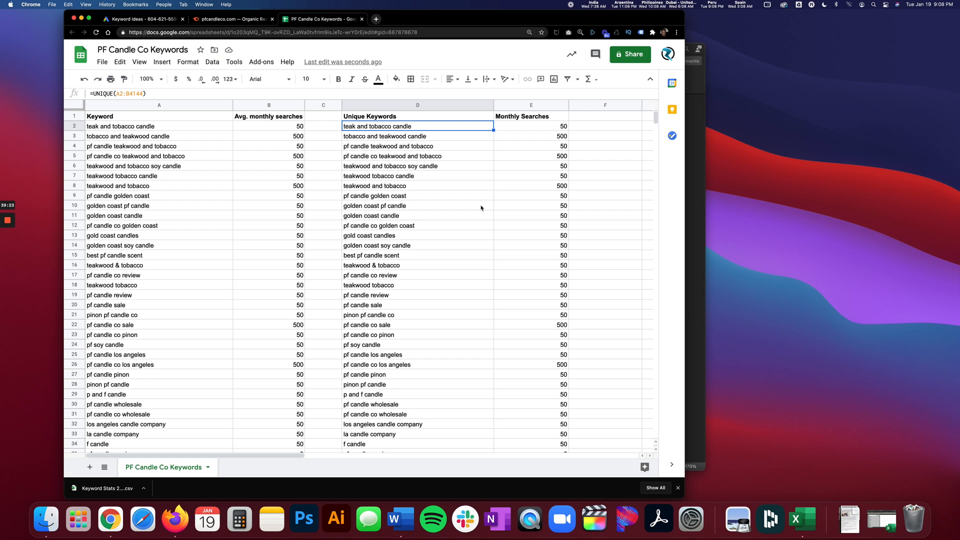
key("shift+Right")
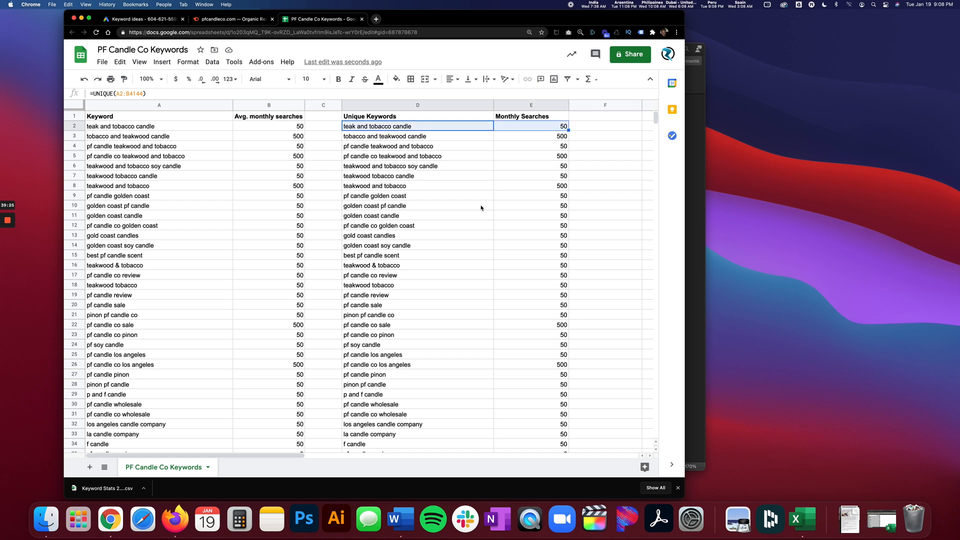
key("super+shift+Down")
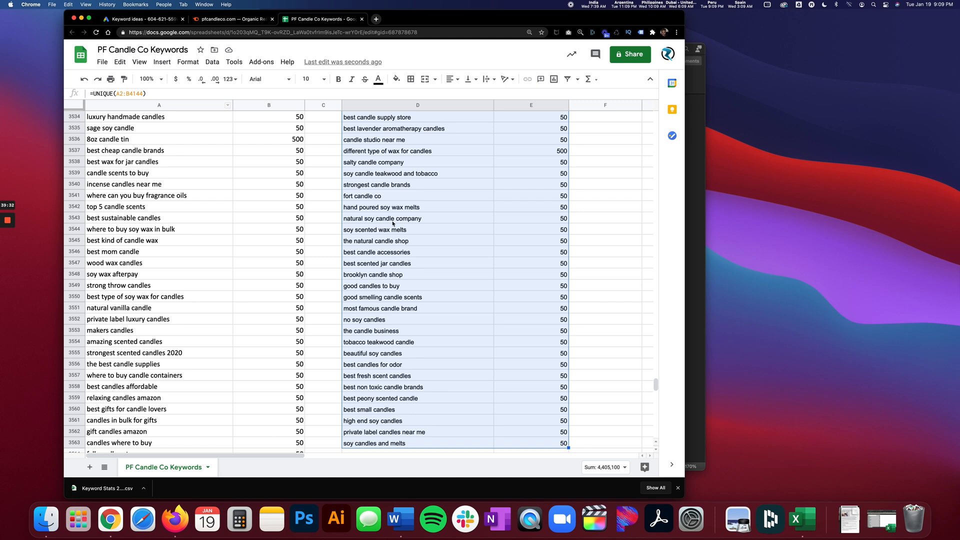
key("super+c")
left_click(101, 62)
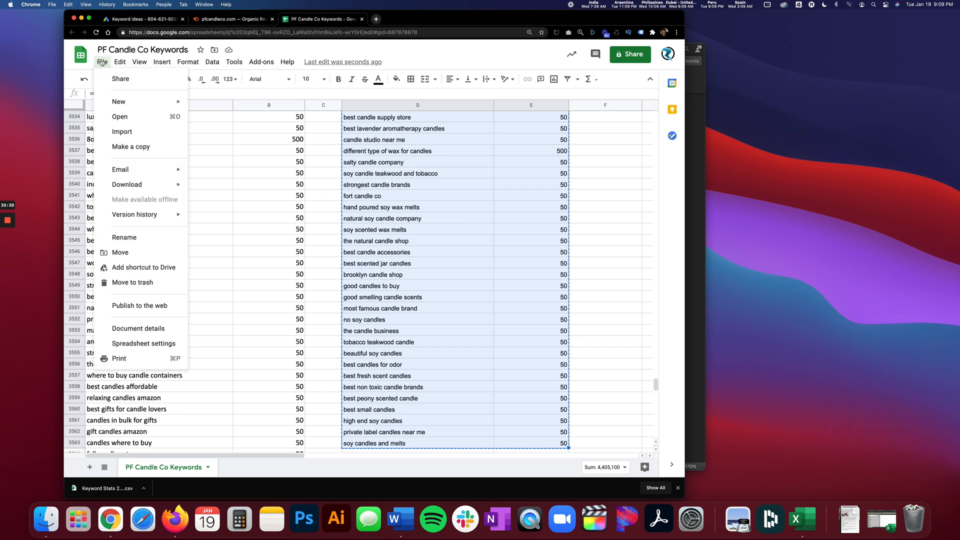
mouse_move(119, 62)
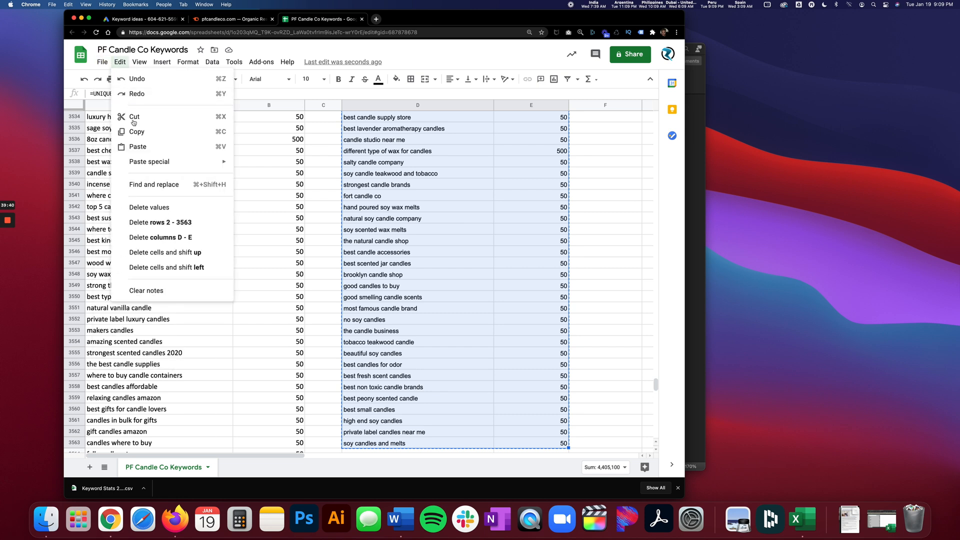
left_click(395, 186)
scroll(483, 217, "up", 20)
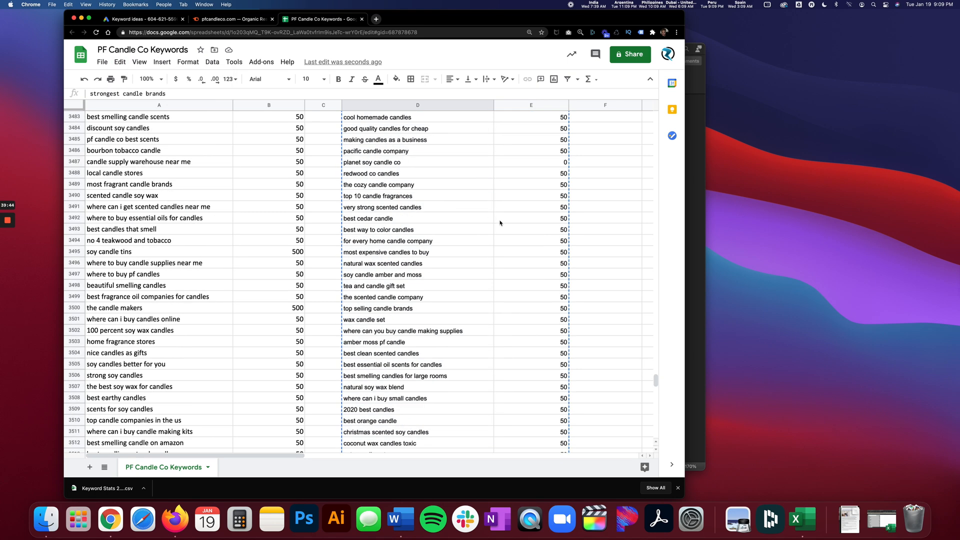
left_click_drag(654, 375, 643, 103)
Copy the unique keywords and monthly searches in D2:E3563 and paste them over themselves as values only, then check D2.
left_click(414, 128)
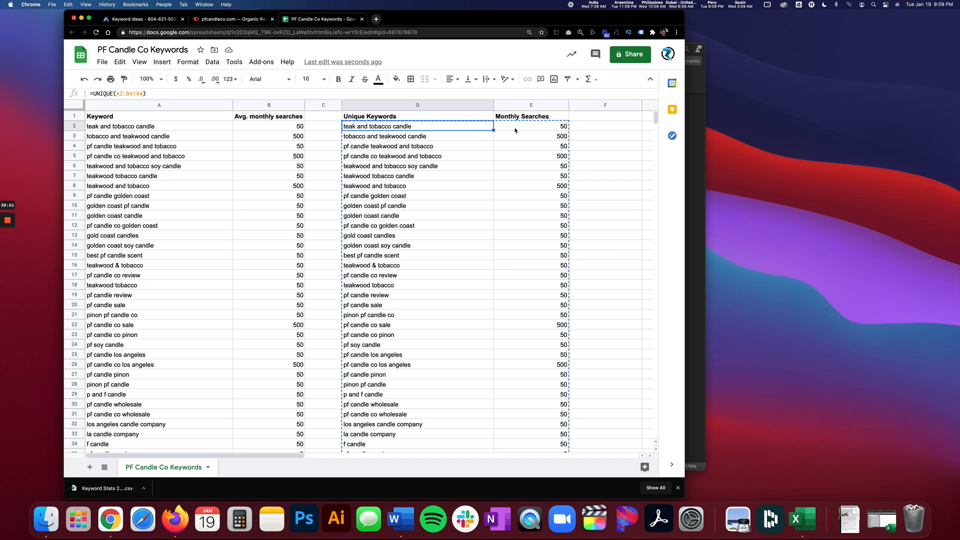
key("shift+Right")
key("shift+super+Down")
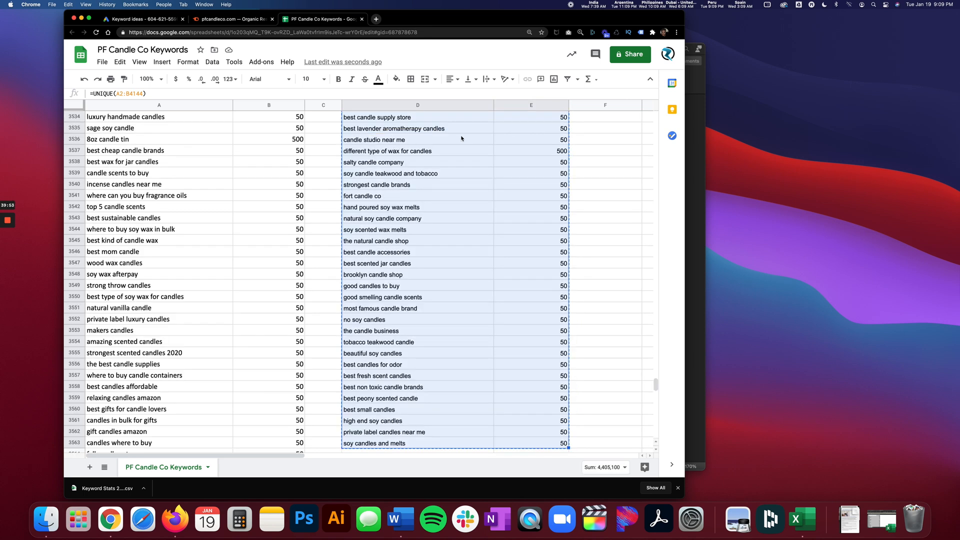
right_click(429, 165)
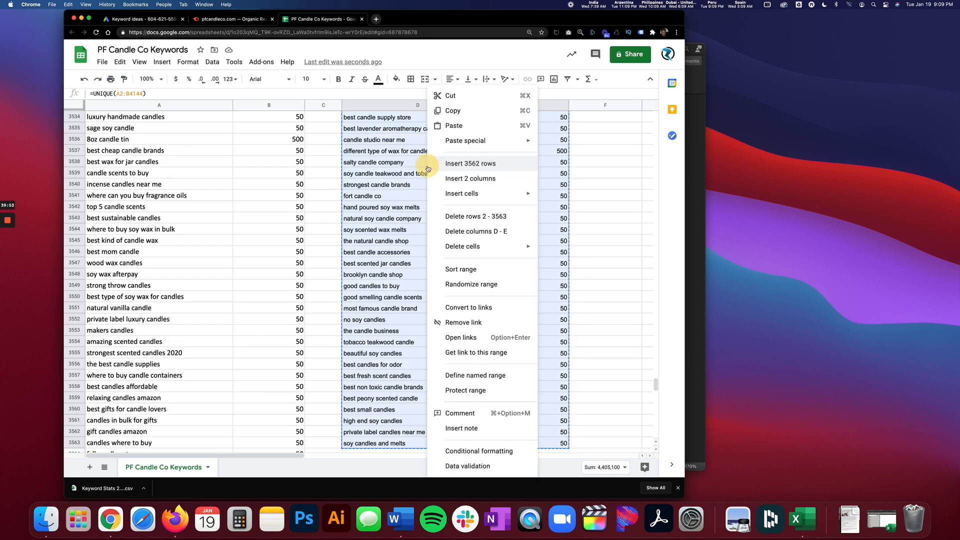
left_click(453, 110)
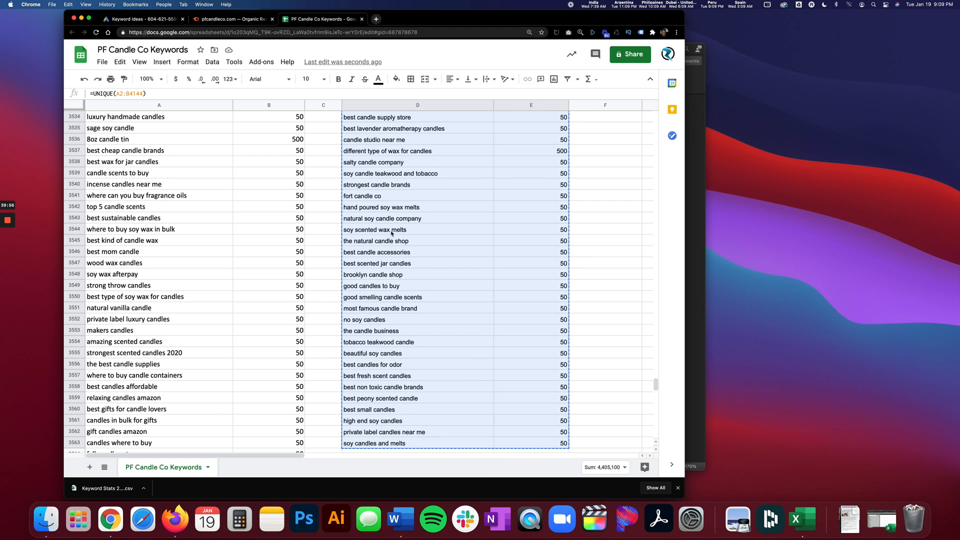
right_click(393, 176)
mouse_move(423, 140)
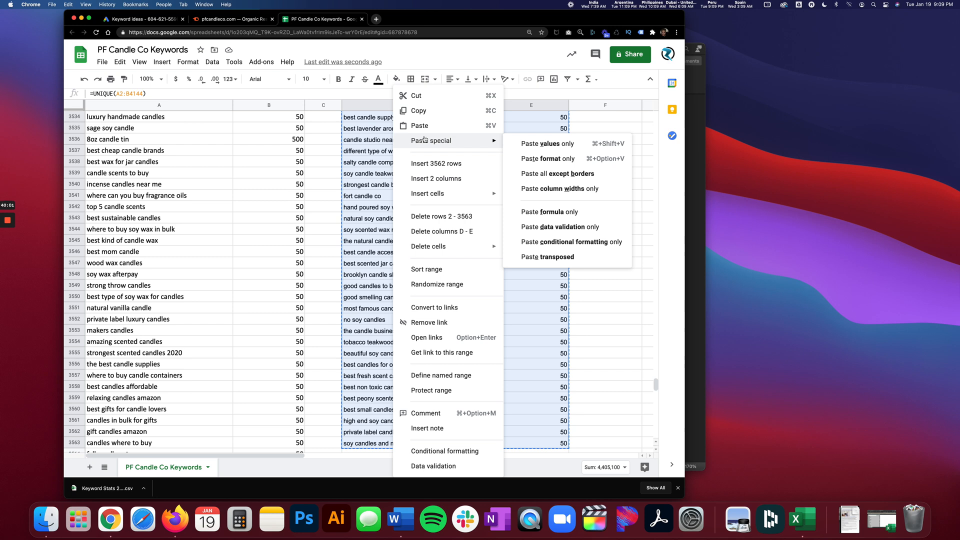
left_click(539, 146)
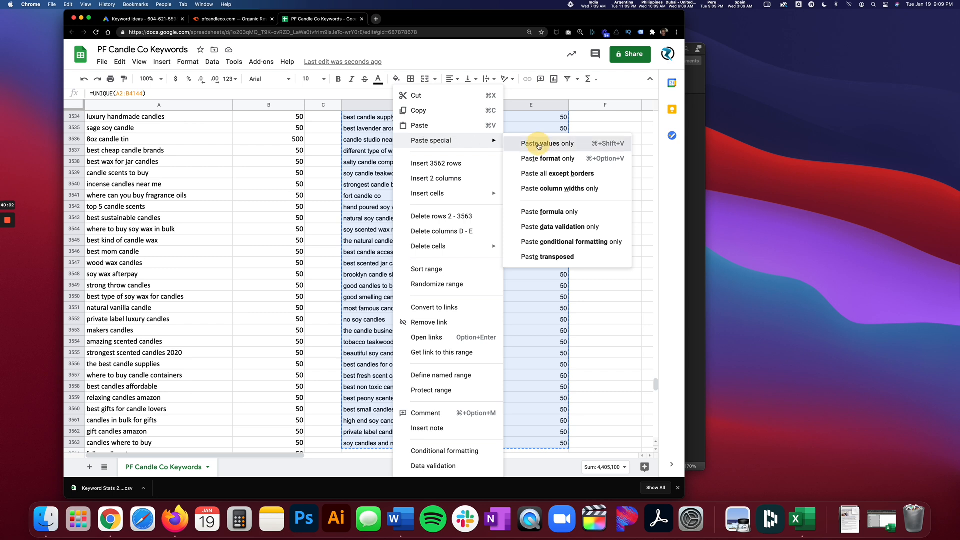
left_click(423, 271)
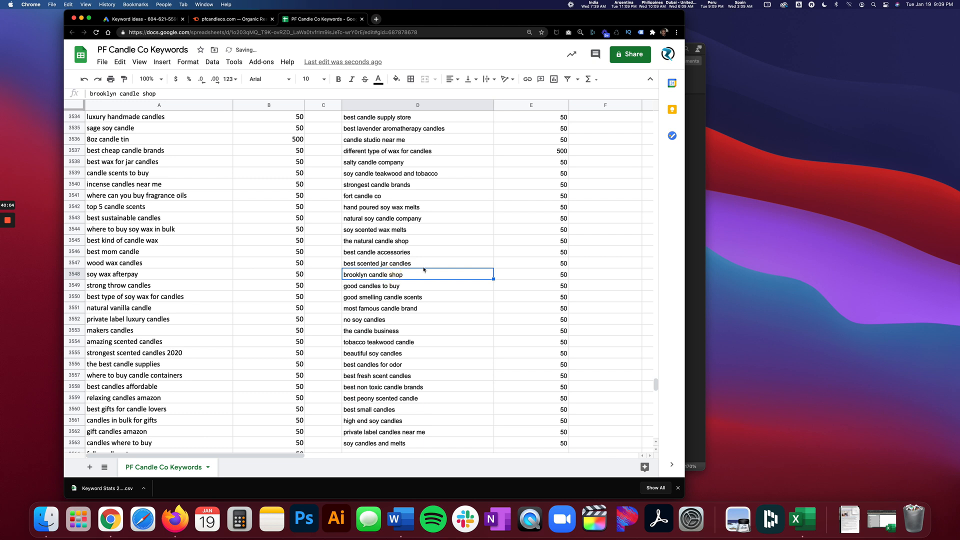
left_click_drag(656, 385, 640, 106)
left_click(382, 127)
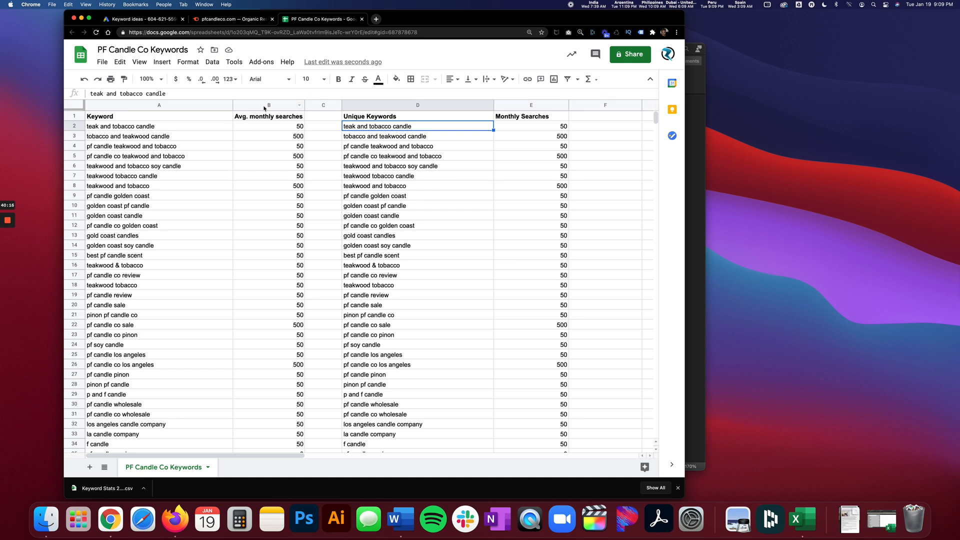
Delete columns A and B holding the original keywords and average monthly searches.
left_click(275, 104)
left_click(203, 105, "shift")
right_click(204, 107)
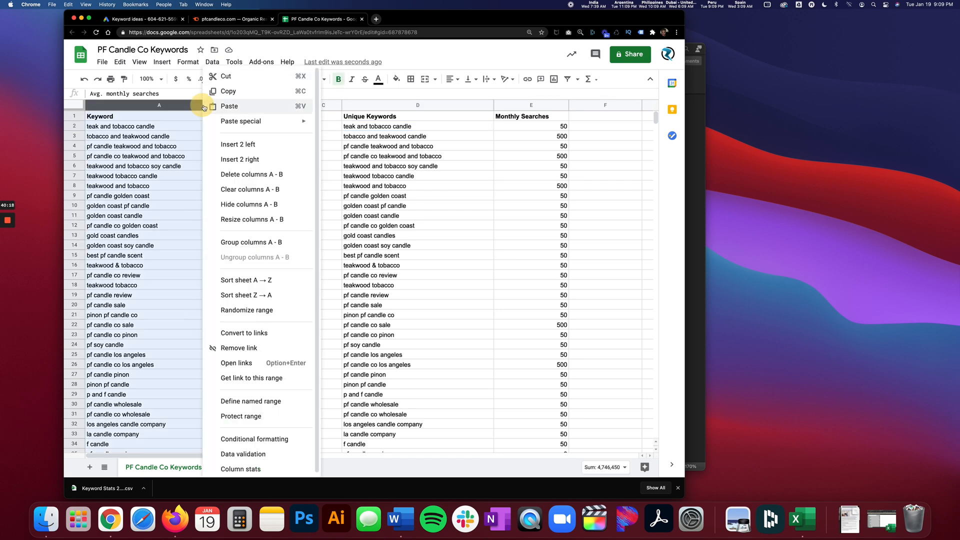
left_click(245, 183)
Delete the empty column A so that the unique keywords and monthly searches start in the first column.
left_click(101, 106)
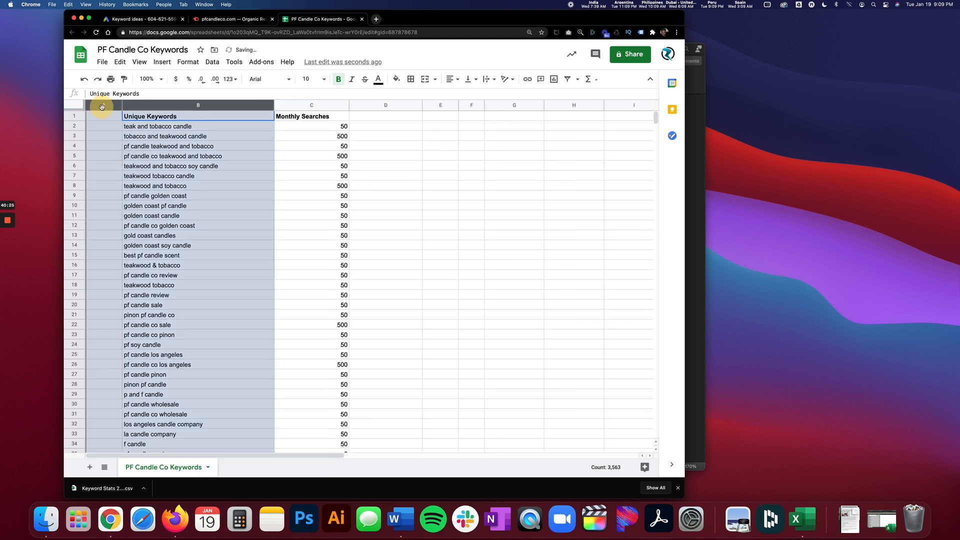
left_click(100, 106)
left_click(162, 144)
left_click(94, 106)
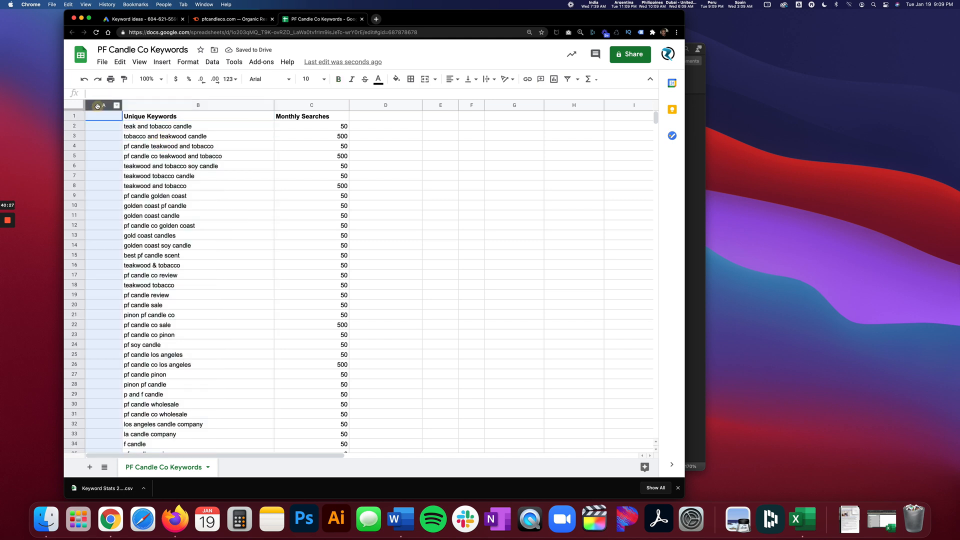
right_click(96, 106)
left_click(138, 175)
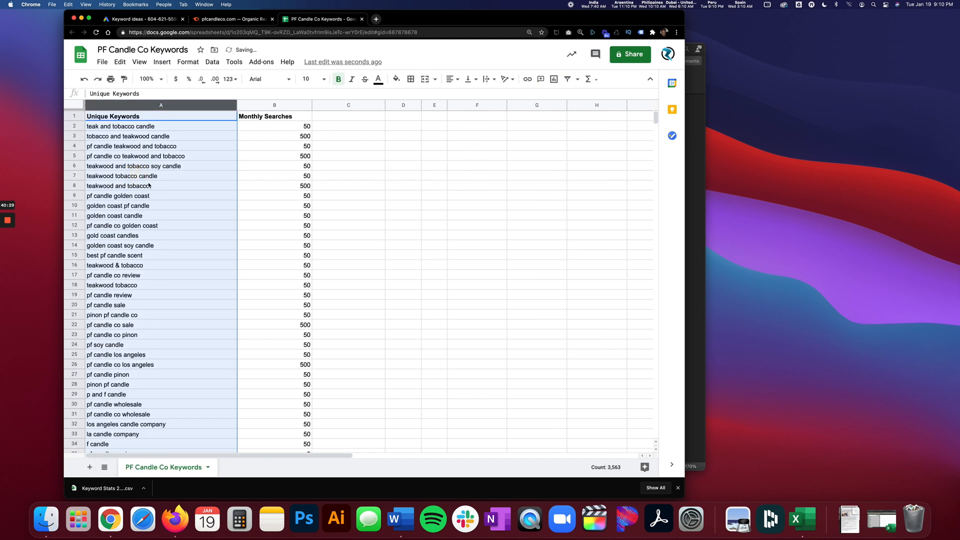
left_click(161, 195)
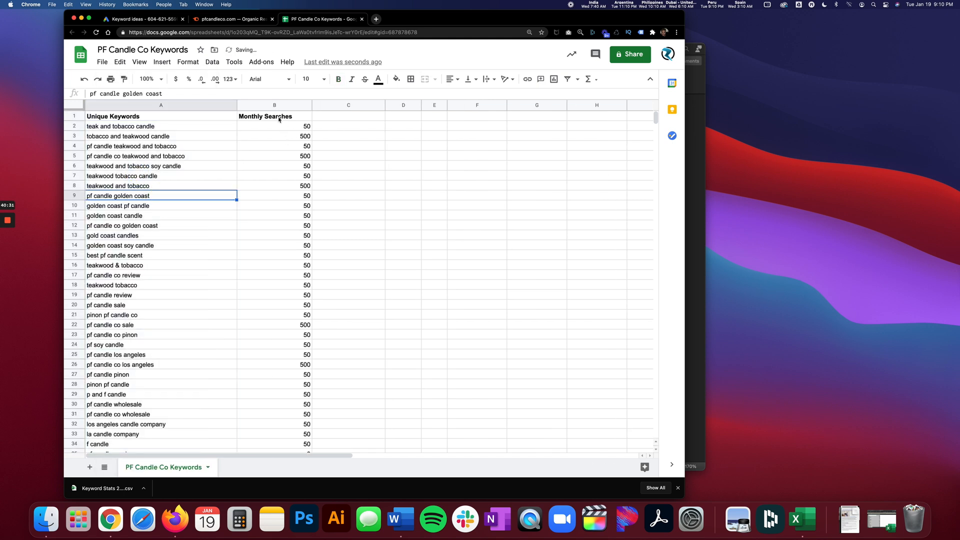
Filter the table, sort it by Monthly Searches from Z to A, and remove the filter.
left_click(279, 118)
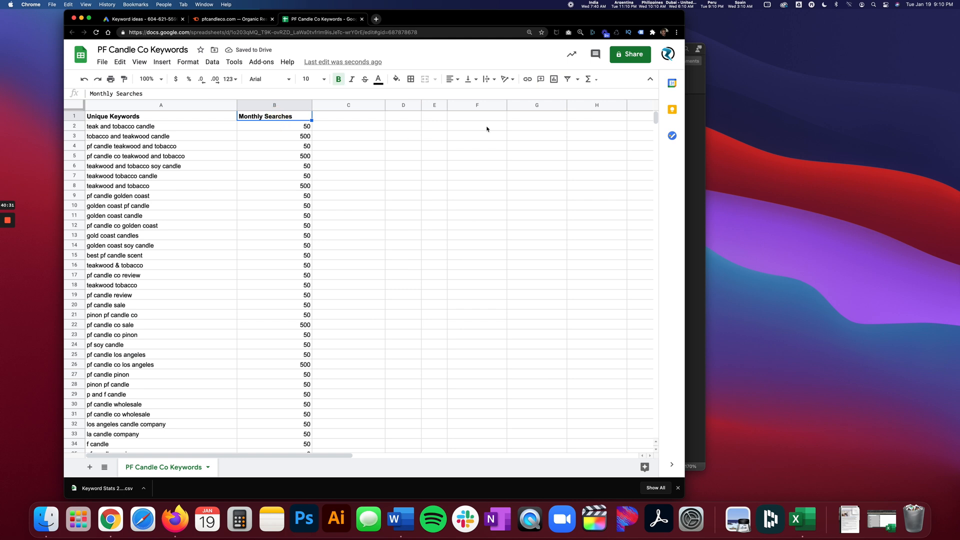
left_click(567, 79)
left_click(260, 168)
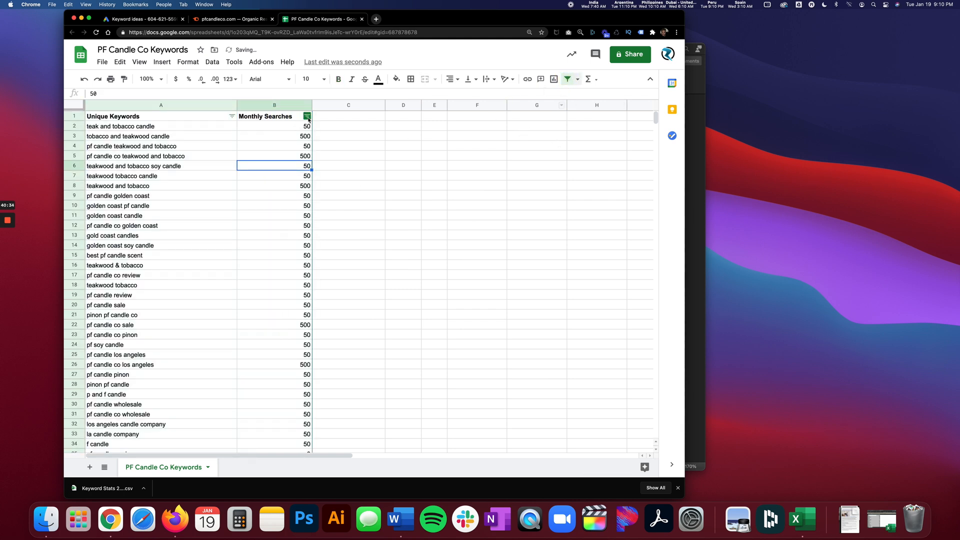
left_click(307, 116)
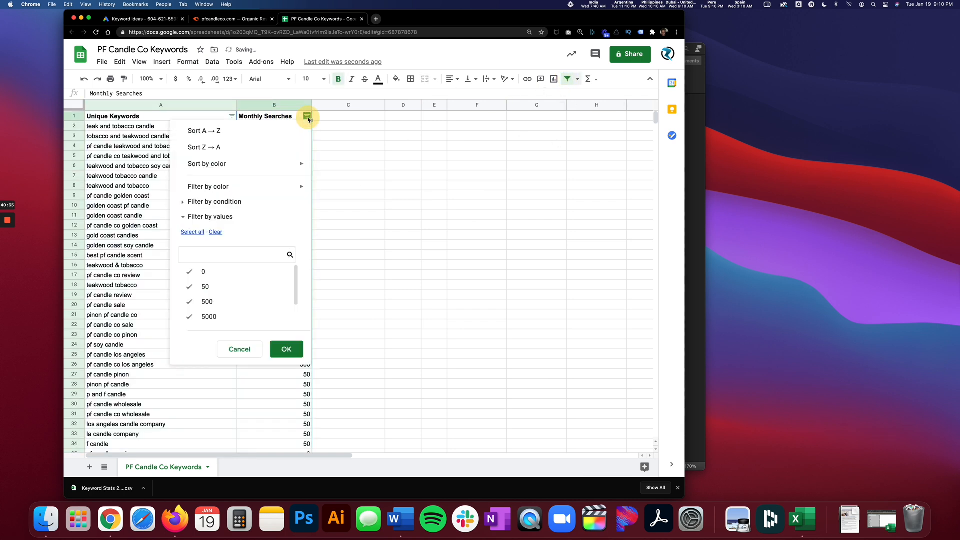
left_click(209, 148)
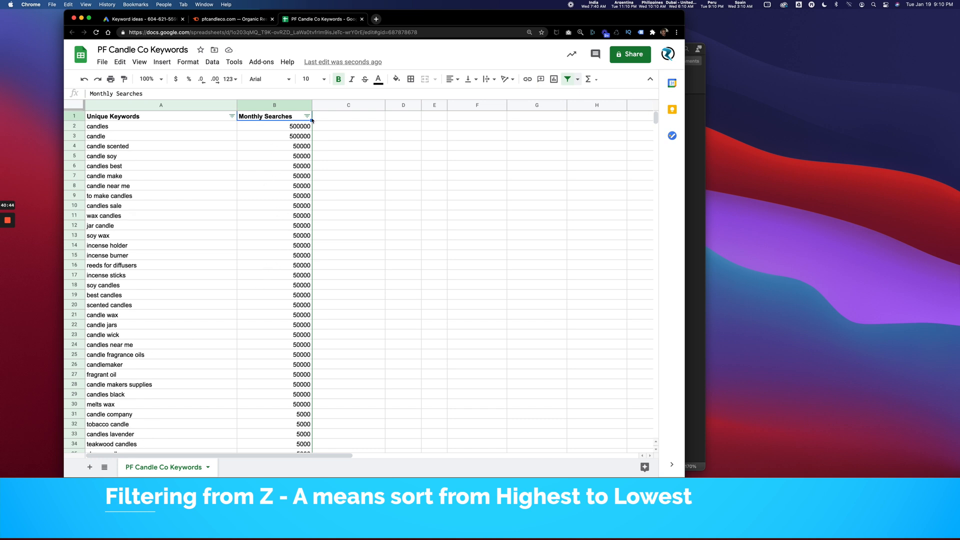
left_click(569, 80)
left_click(257, 166)
Format the Monthly Searches in column B as numbers with thousands separators and no decimal places.
left_click(270, 105)
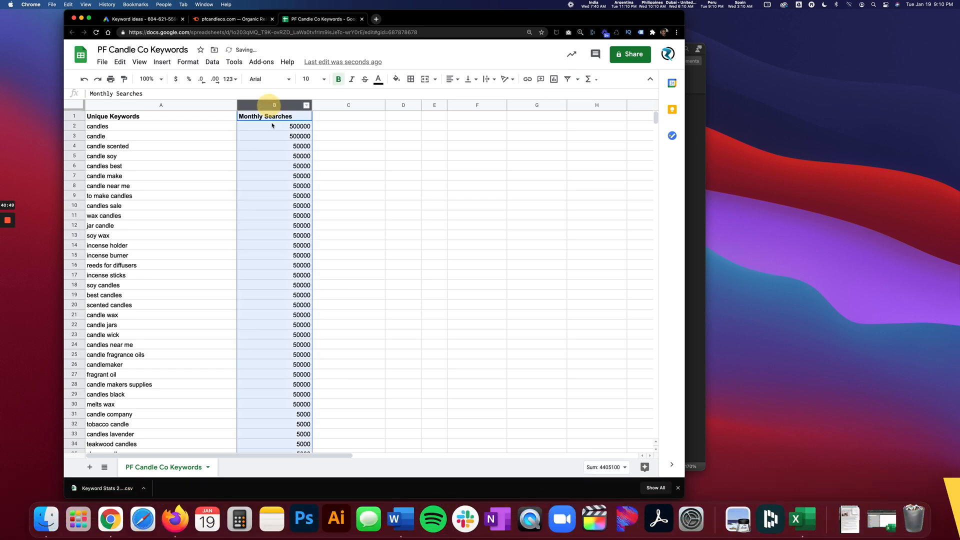
left_click(231, 79)
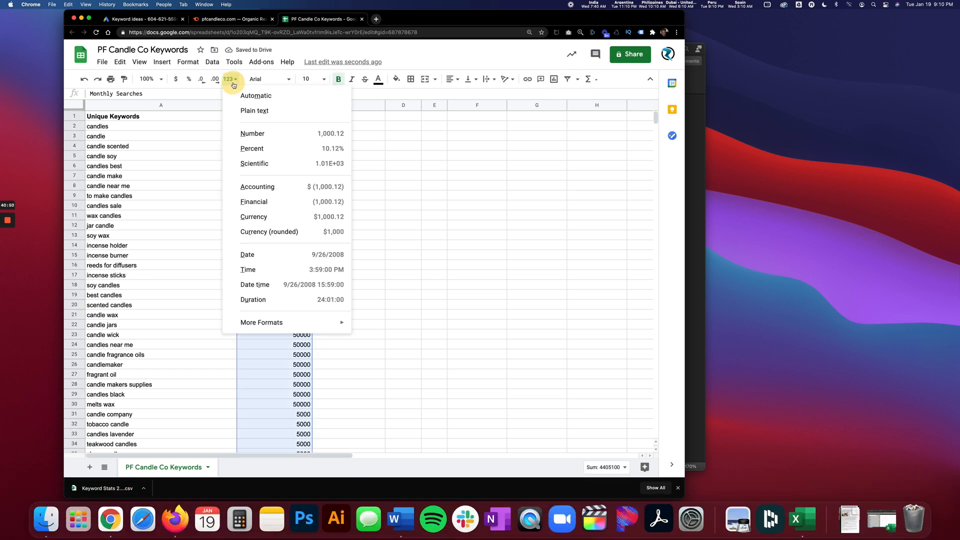
left_click(254, 133)
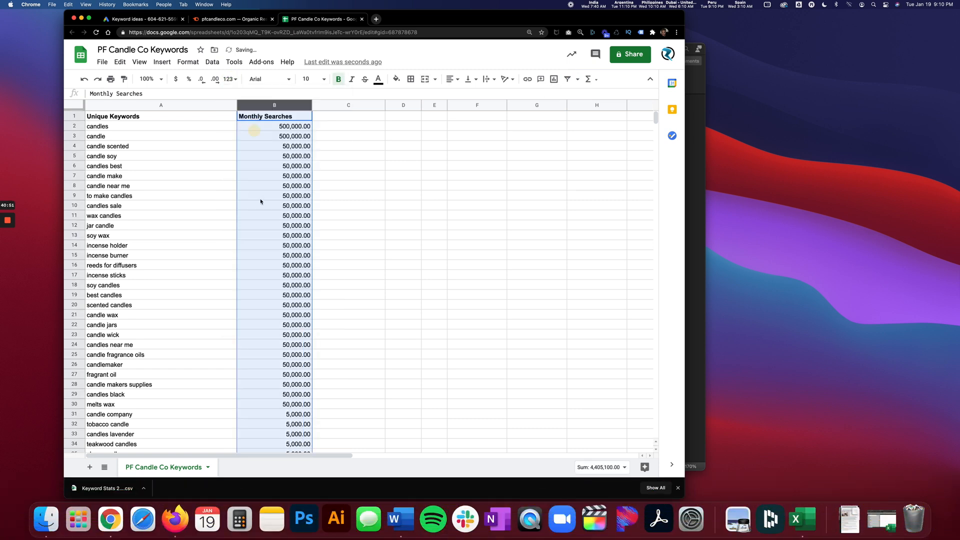
left_click(203, 81)
left_click(202, 82)
left_click(282, 168)
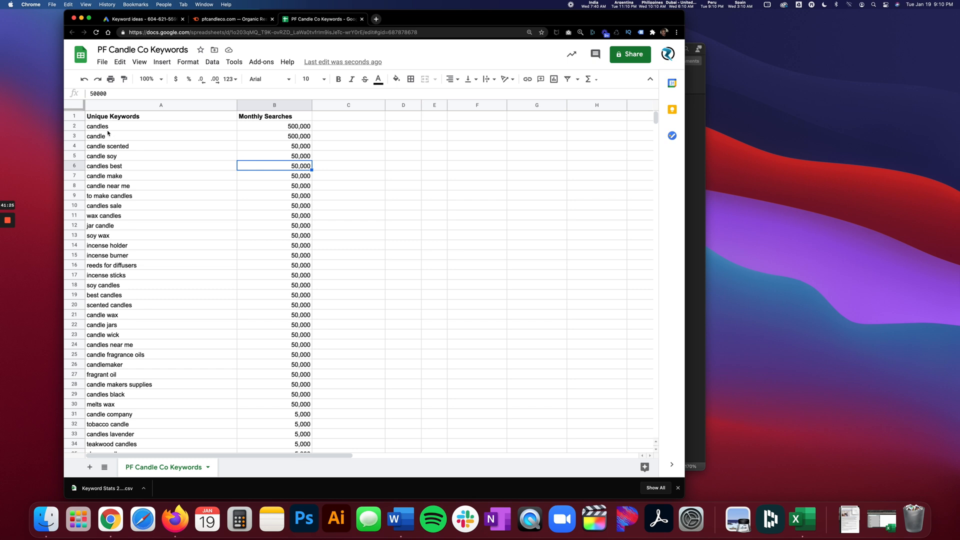
left_click(262, 128)
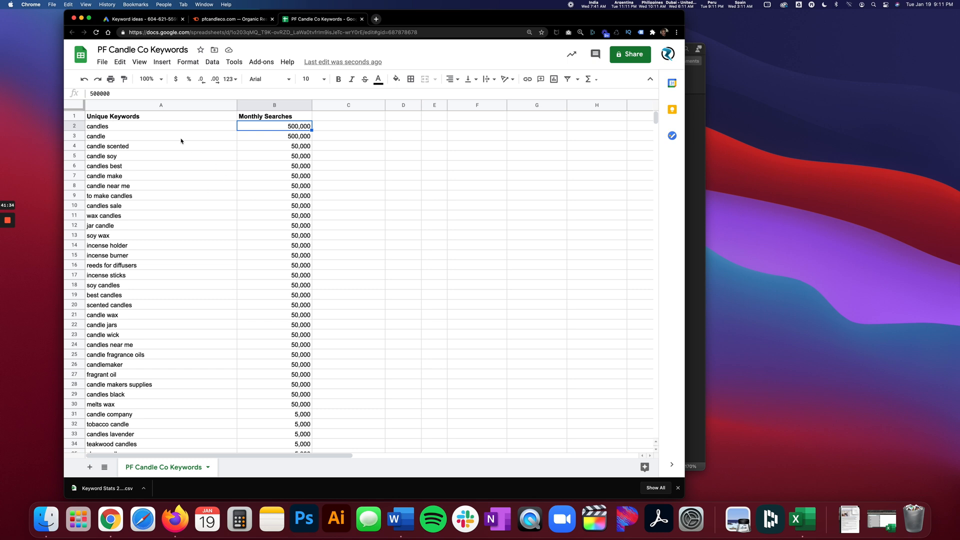
Fill the keyword "candles" in A2 with dark yellow to mark it as selected.
left_click(150, 127)
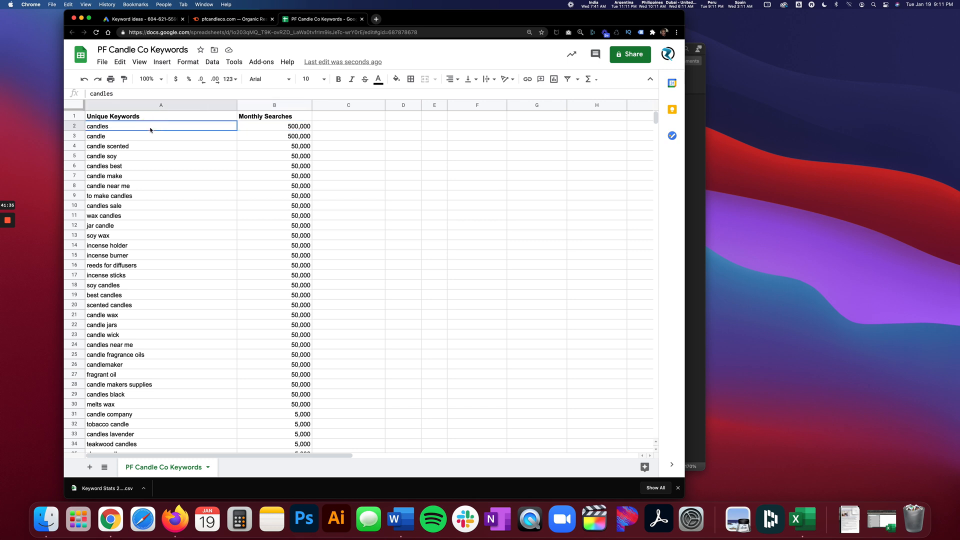
left_click(396, 79)
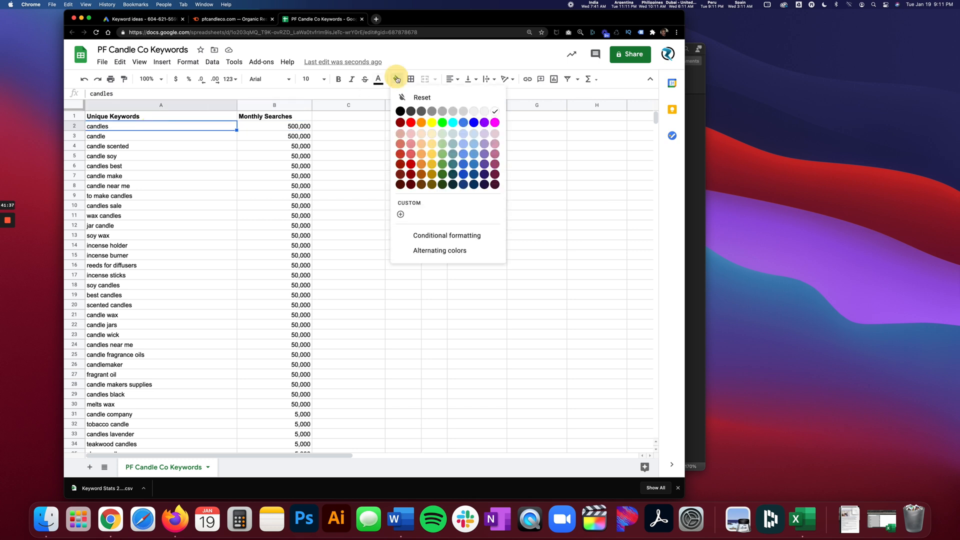
left_click(432, 165)
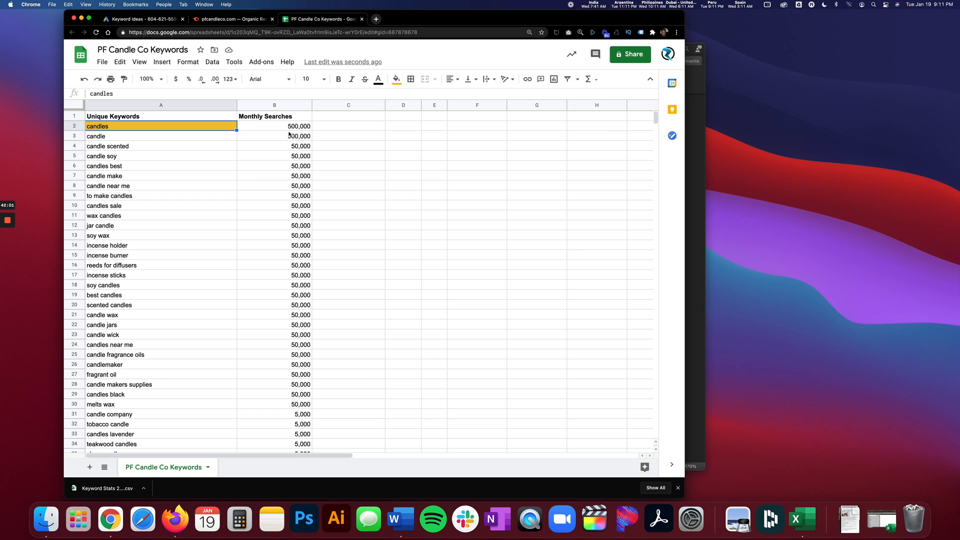
Copy the dark yellow fill of A2 onto the keywords "candle" in A3 and "candle soy" in A5.
left_click(157, 136)
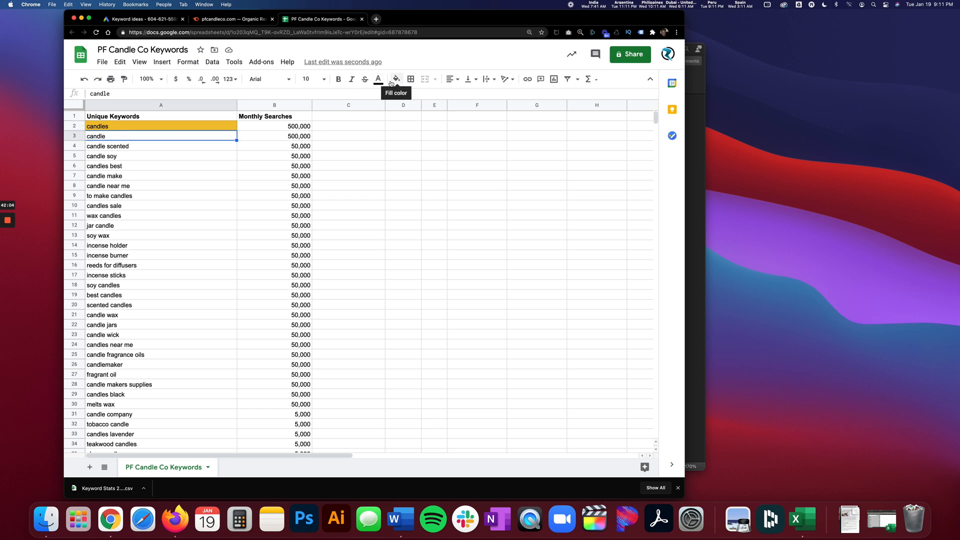
left_click(193, 126)
left_click(124, 79)
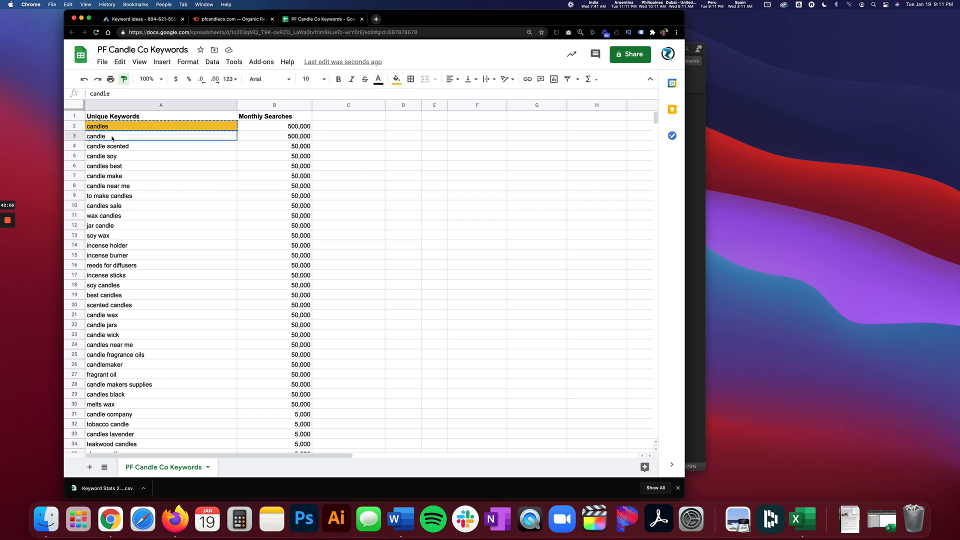
left_click(115, 136)
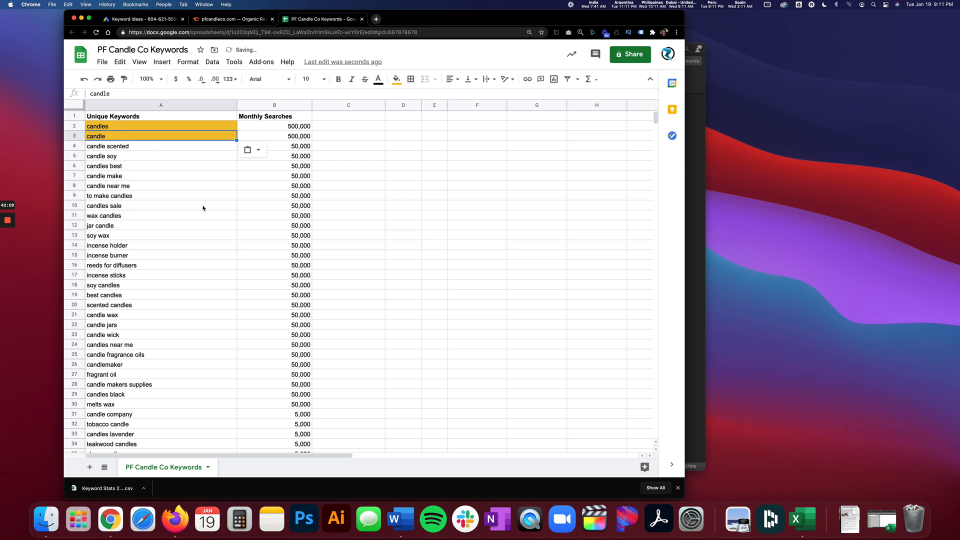
left_click(124, 78)
left_click(127, 159)
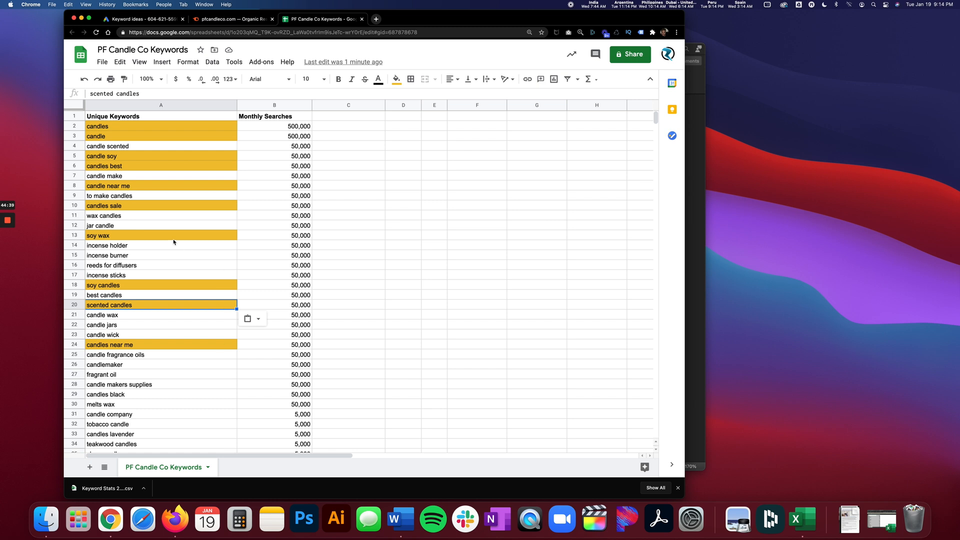
Copy the domain pfcandleco.com from the Semrush Organic Research page and look it up on the SpyFu website.
left_click(222, 19)
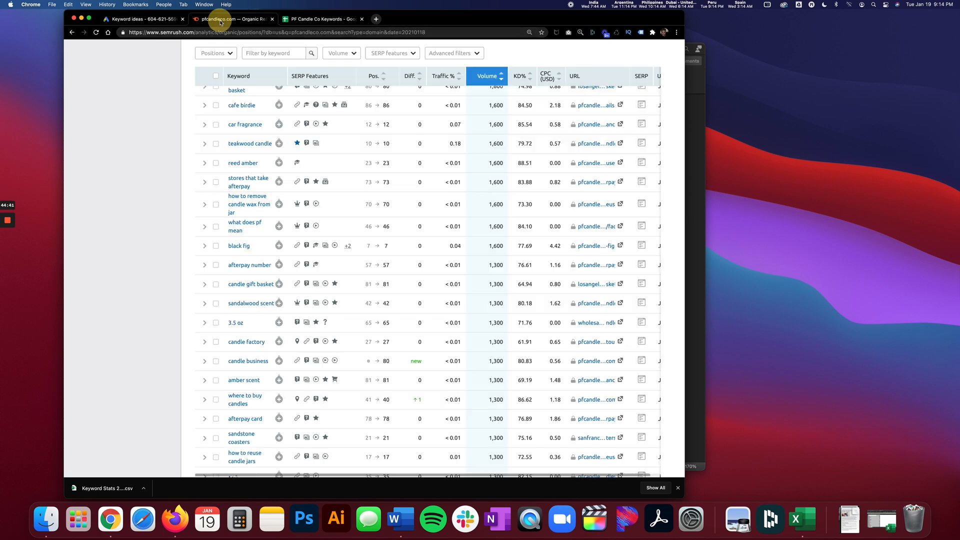
scroll(265, 177, "up", 20)
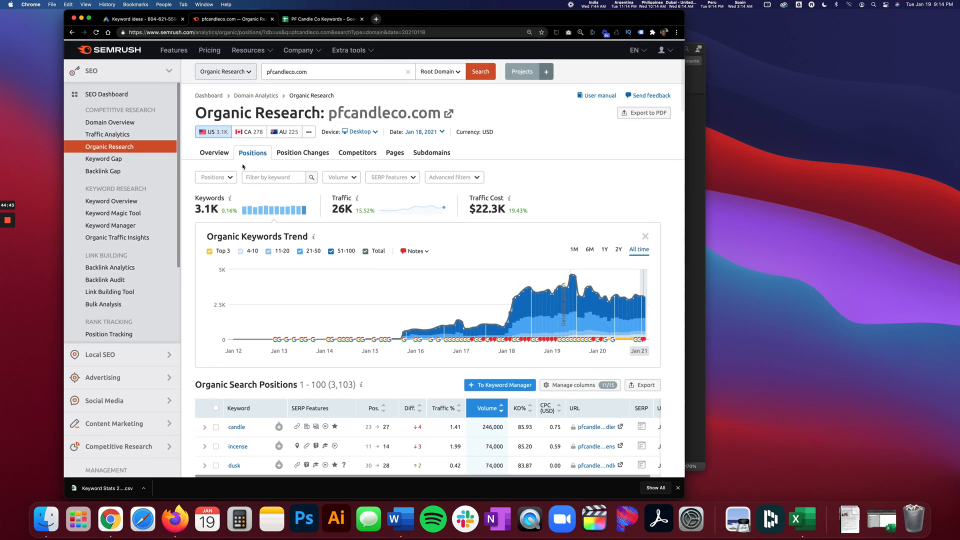
triple_click(294, 71)
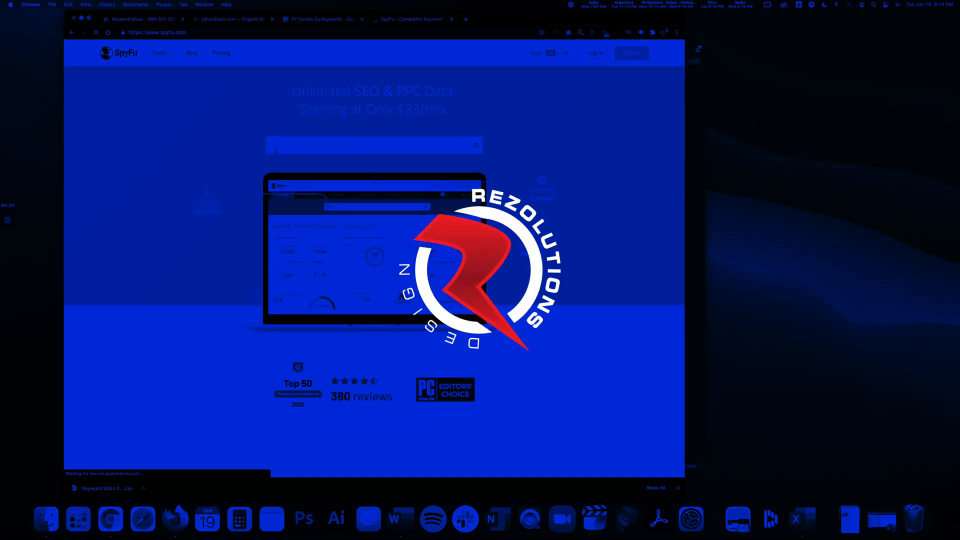
type("pfcandleco.com")
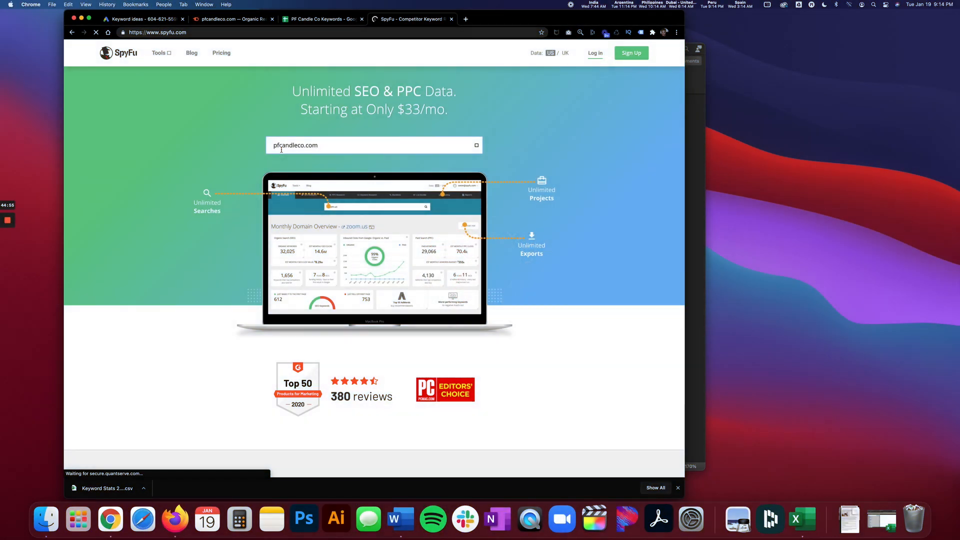
key("Return")
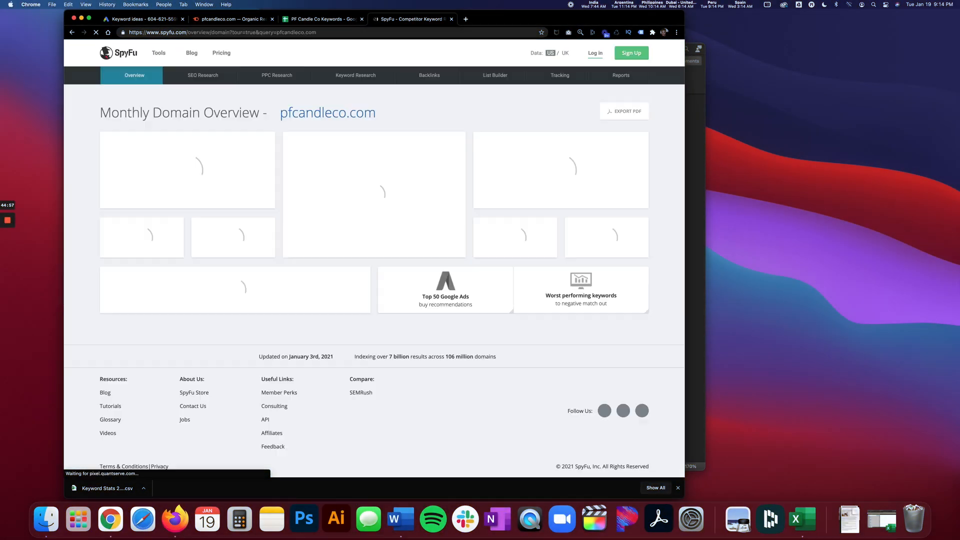